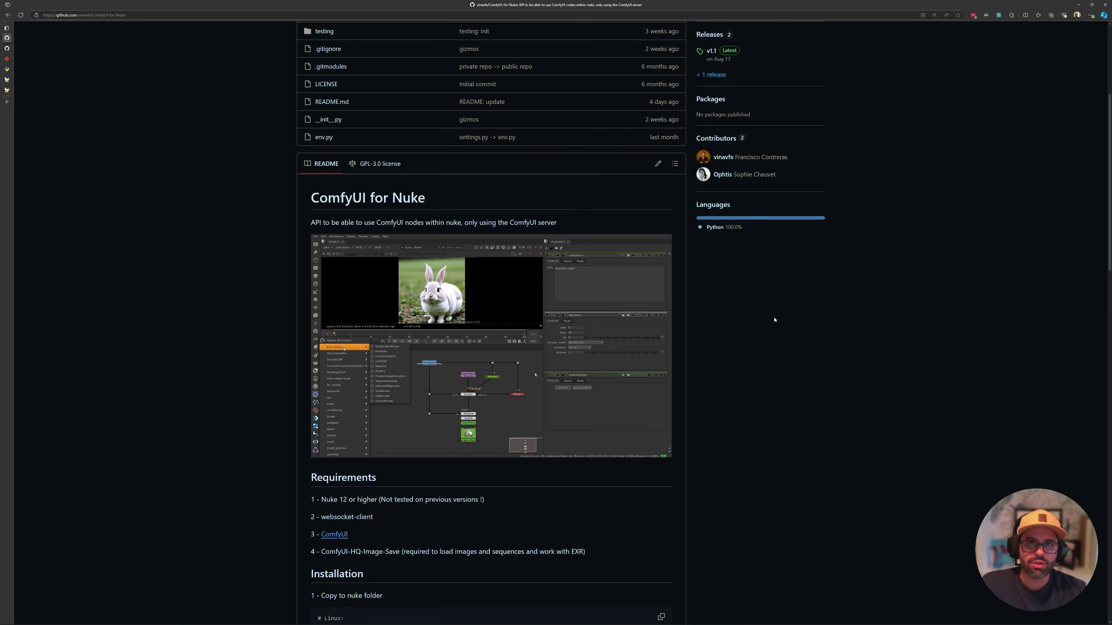
Review the ComfyUI-for-Nuke repository page and the README's Requirements list, including ComfyUI and ComfyUI-HQ-Image-Save.
scroll(123, 131, "up", 5)
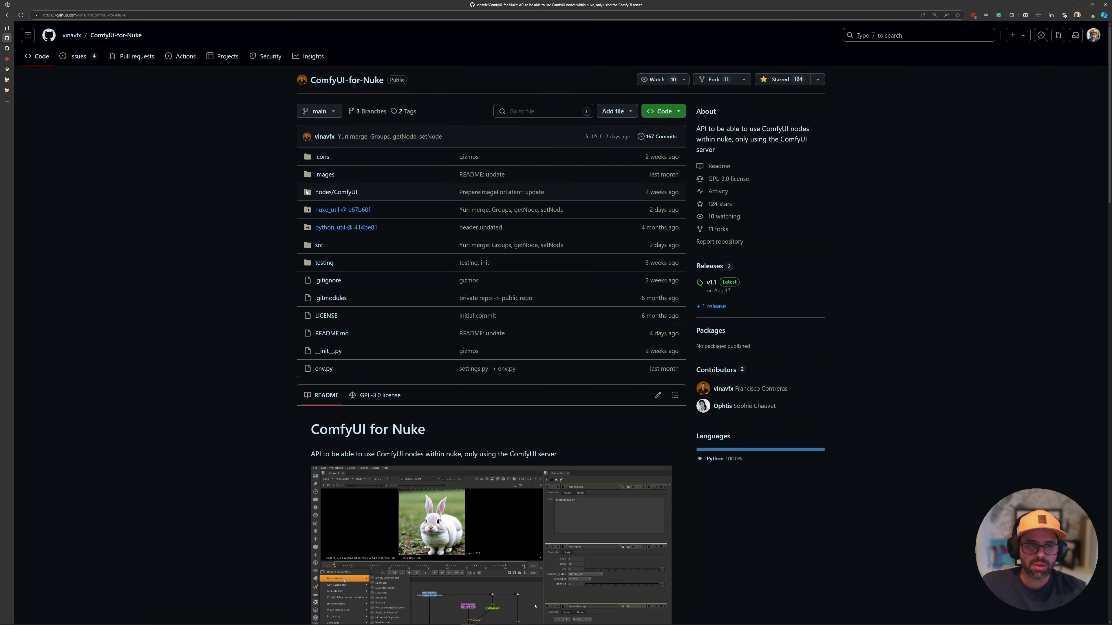
scroll(264, 281, "down", 2)
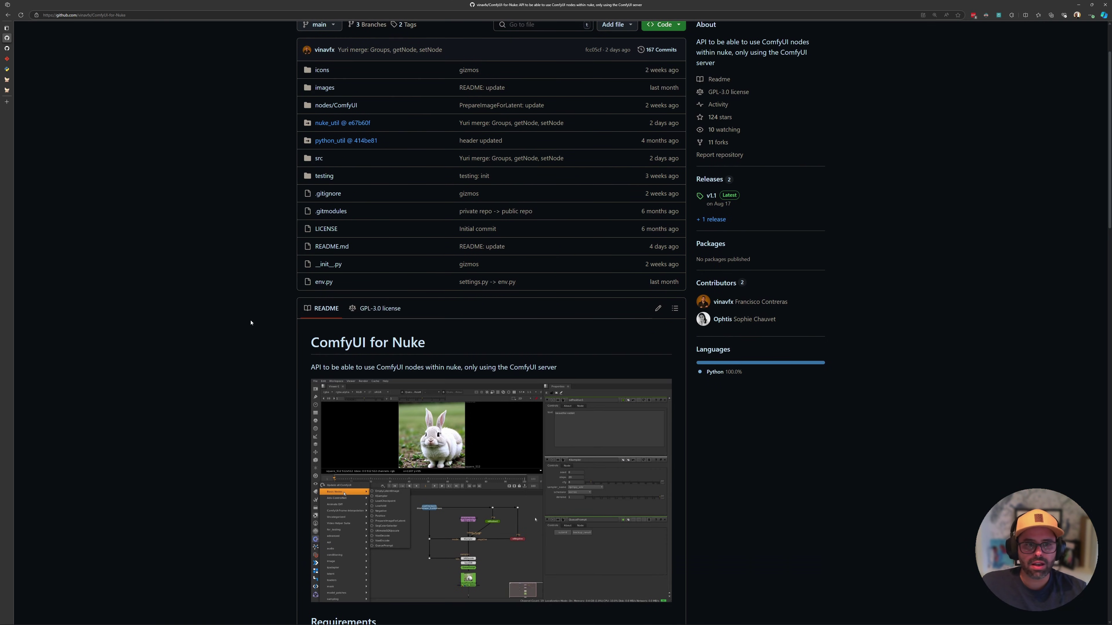
scroll(275, 337, "down", 2)
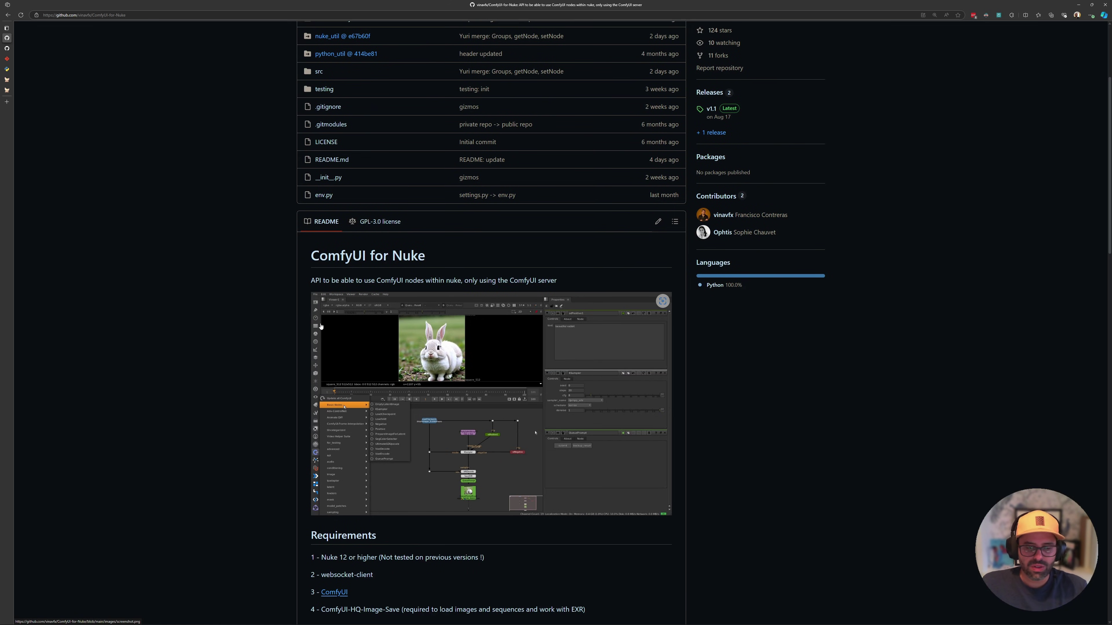
scroll(238, 235, "down", 6)
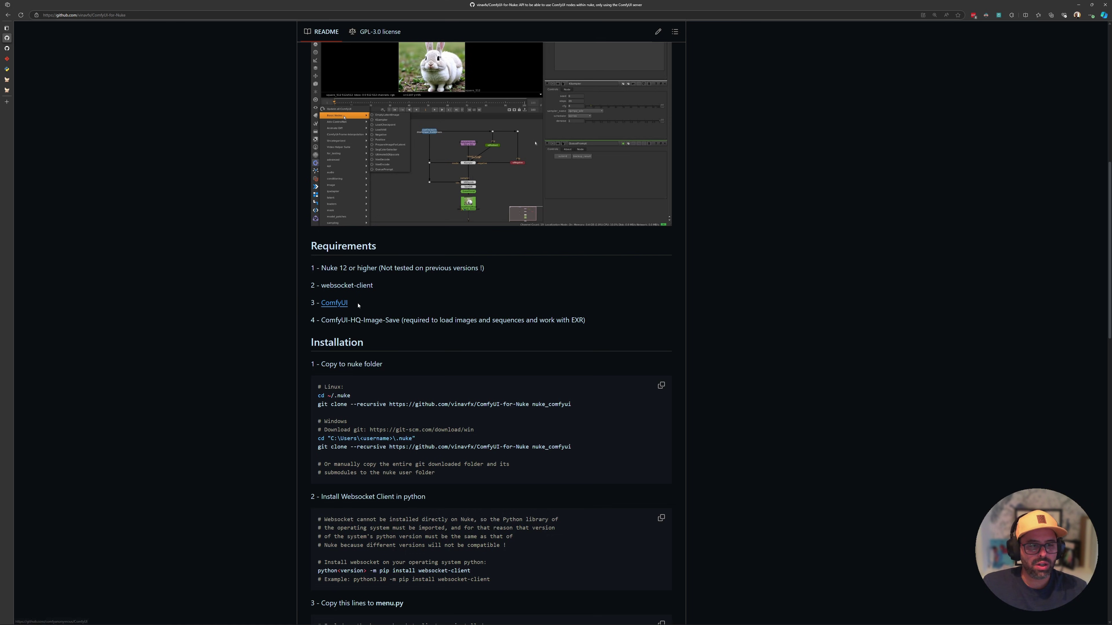
left_click_drag(355, 304, 396, 326)
left_click(359, 327)
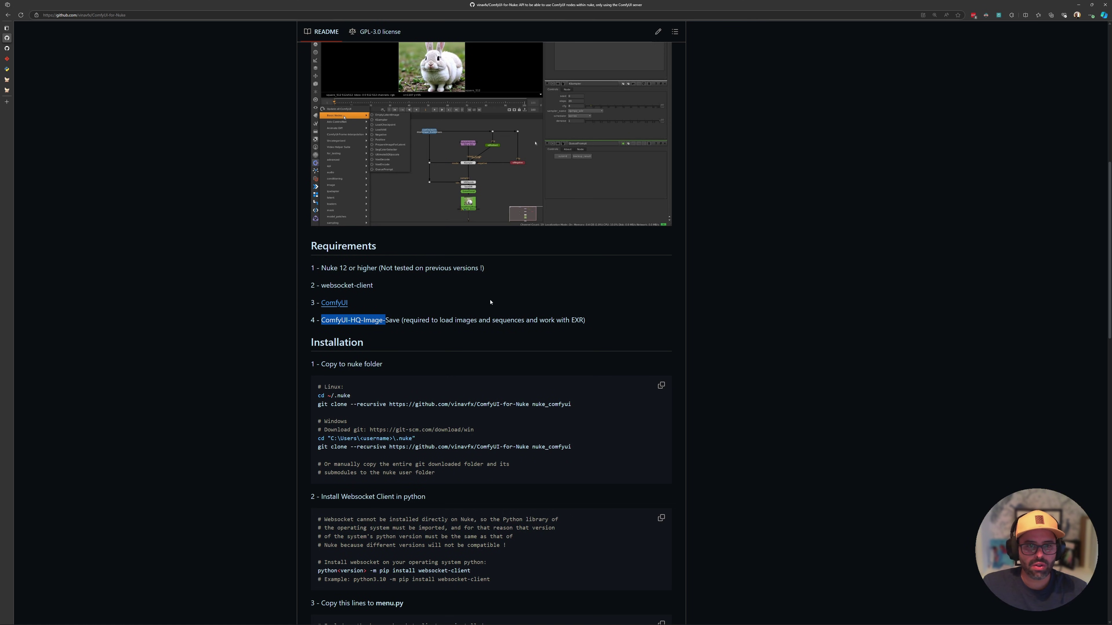
left_click_drag(258, 232, 189, 214)
left_click(263, 220)
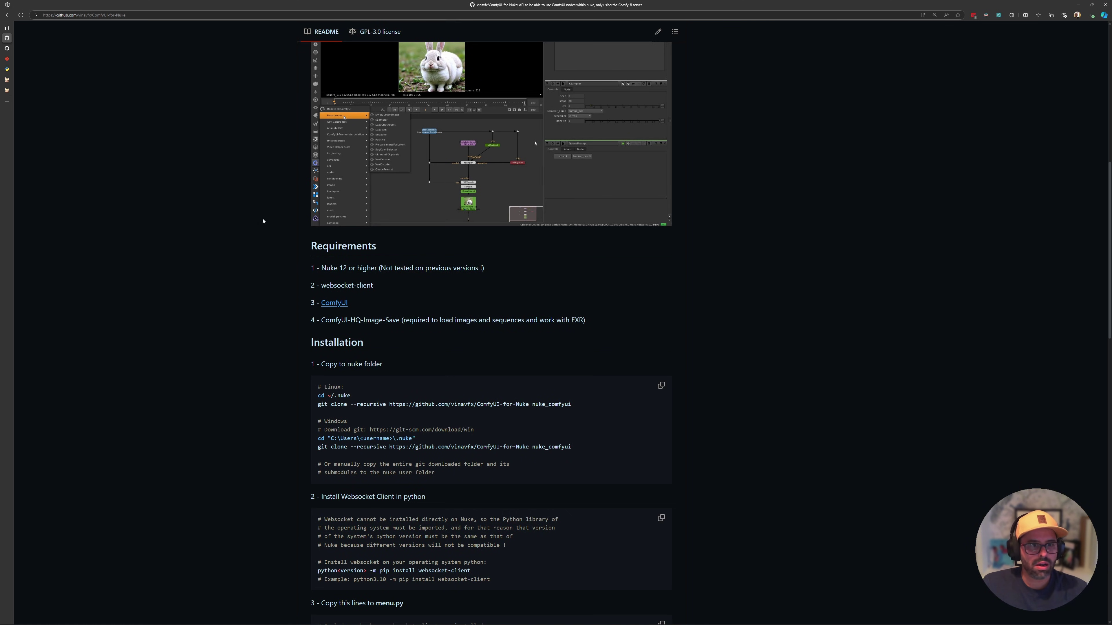
Look over the ComfyUI repository and the Git download site, and return to the ComfyUI-for-Nuke installation instructions.
left_click(6, 49)
scroll(396, 118, "up", 4)
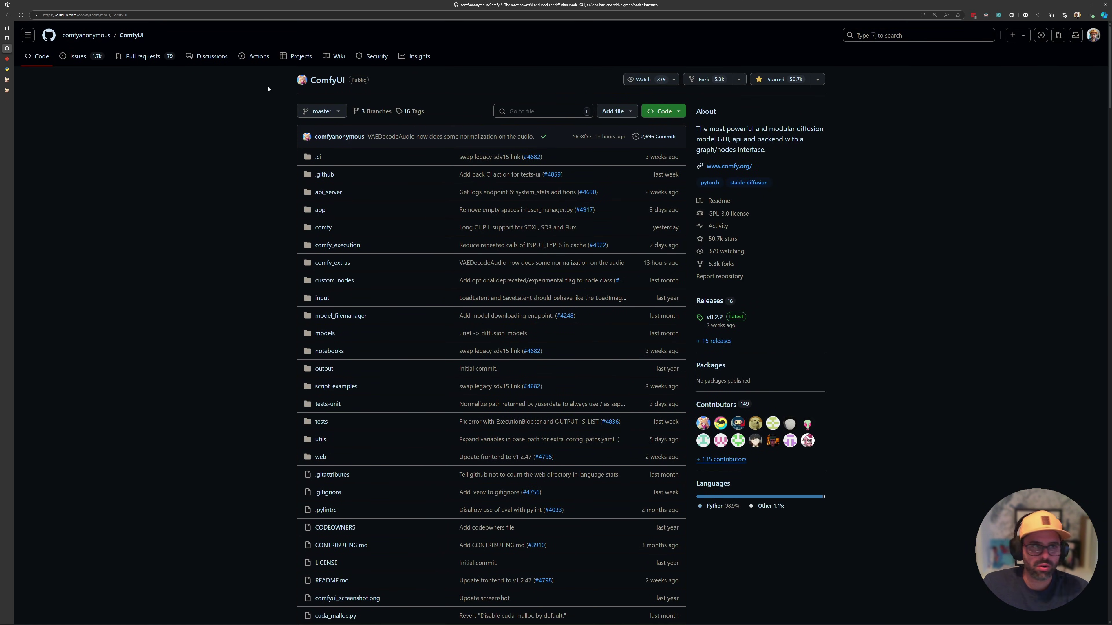
left_click(7, 59)
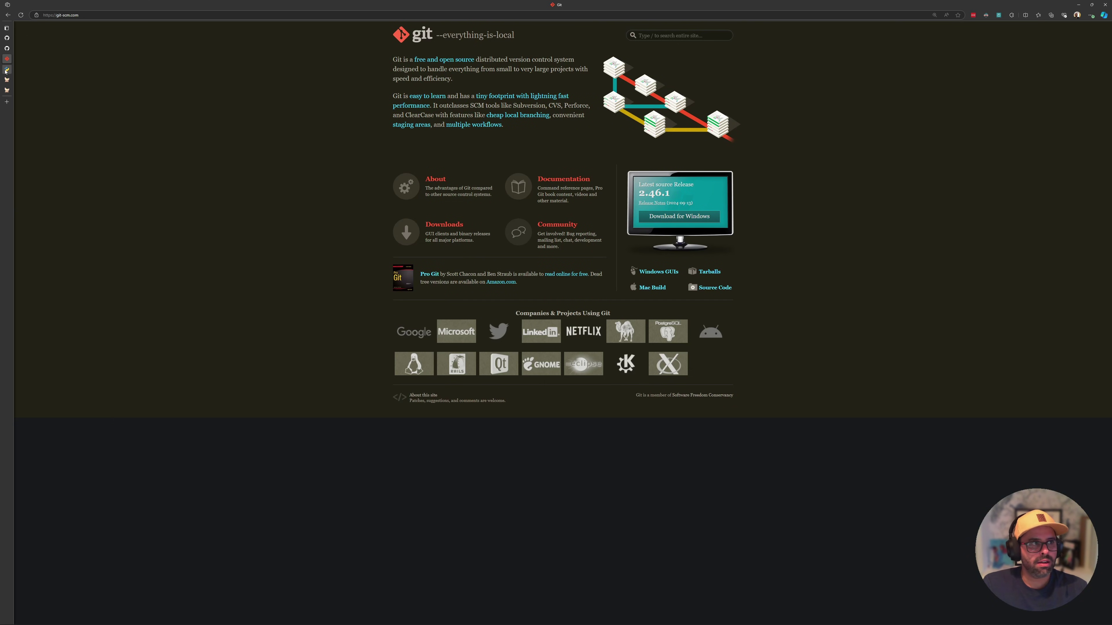
left_click(7, 69)
left_click(6, 39)
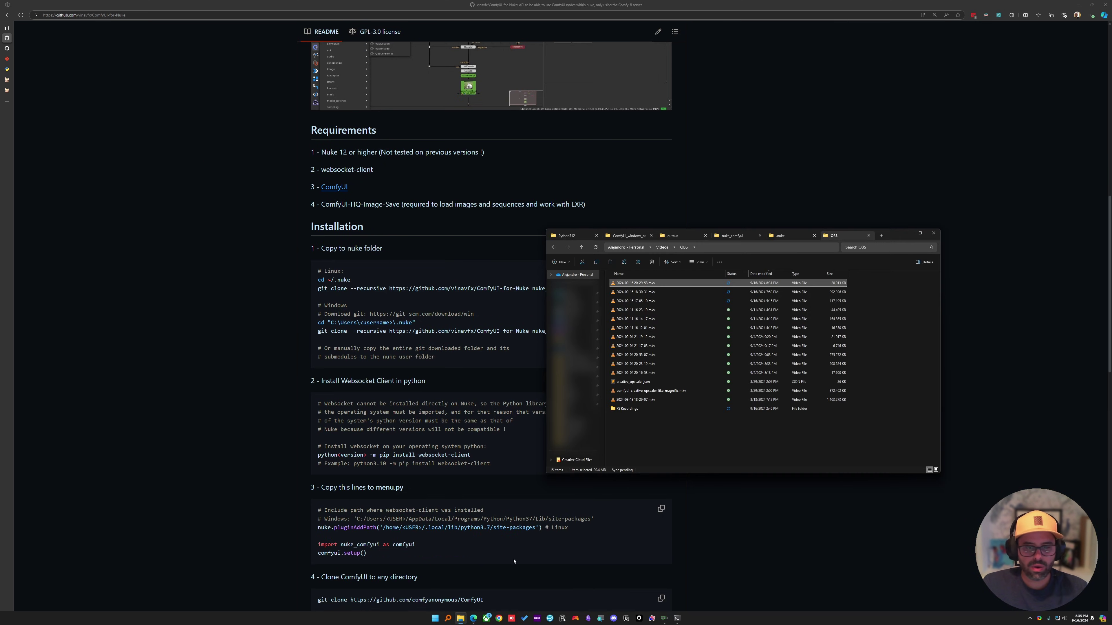
left_click(785, 236)
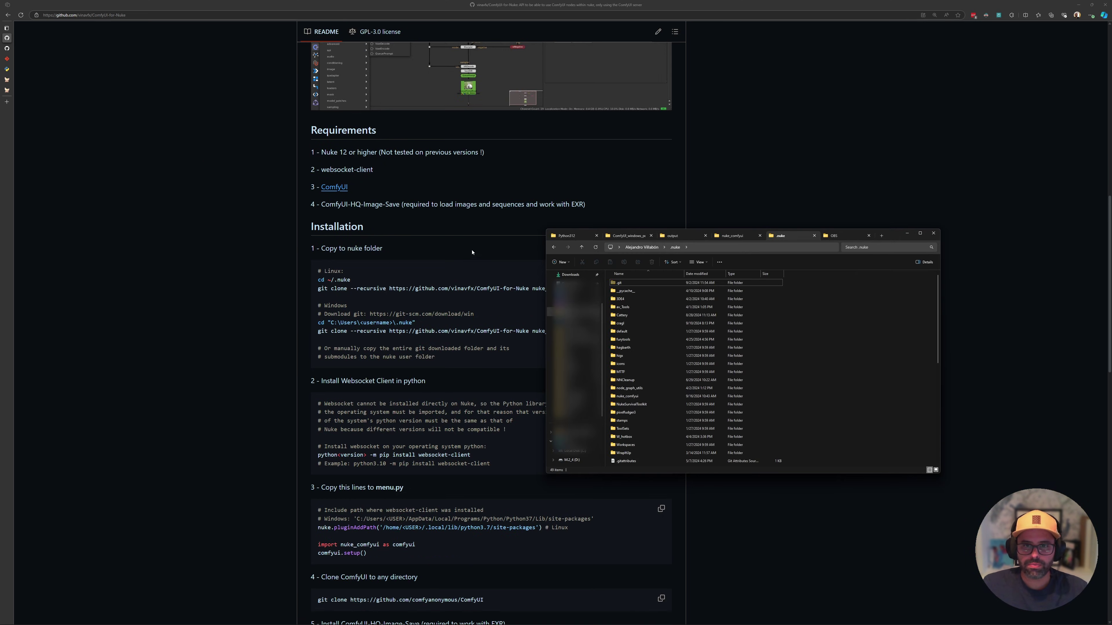
left_click_drag(870, 241, 996, 233)
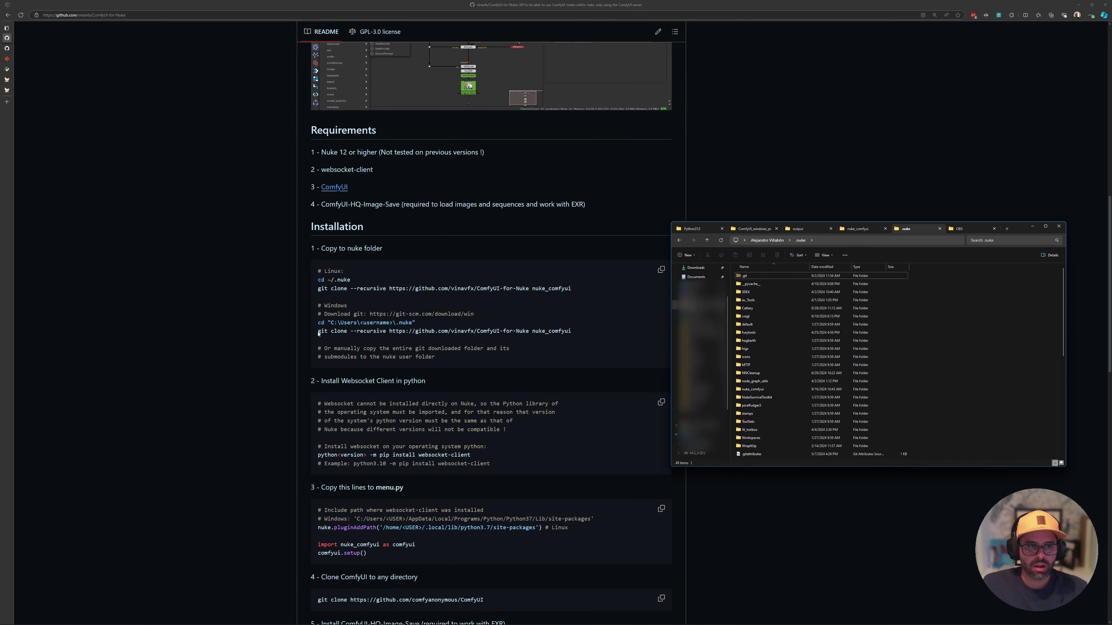
left_click_drag(318, 332, 571, 331)
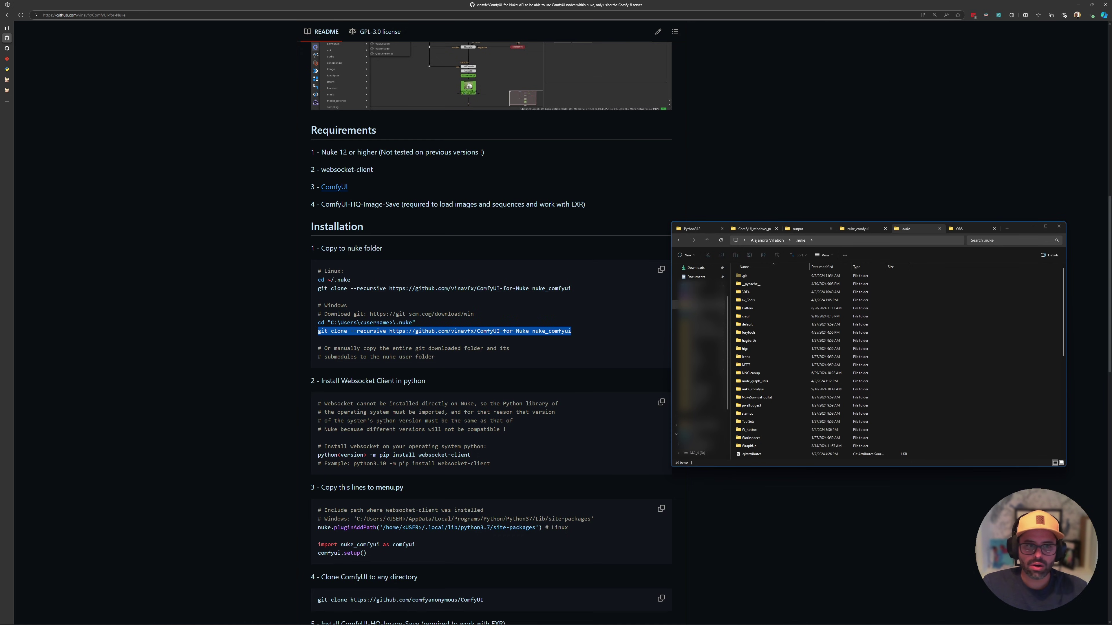
left_click(322, 331)
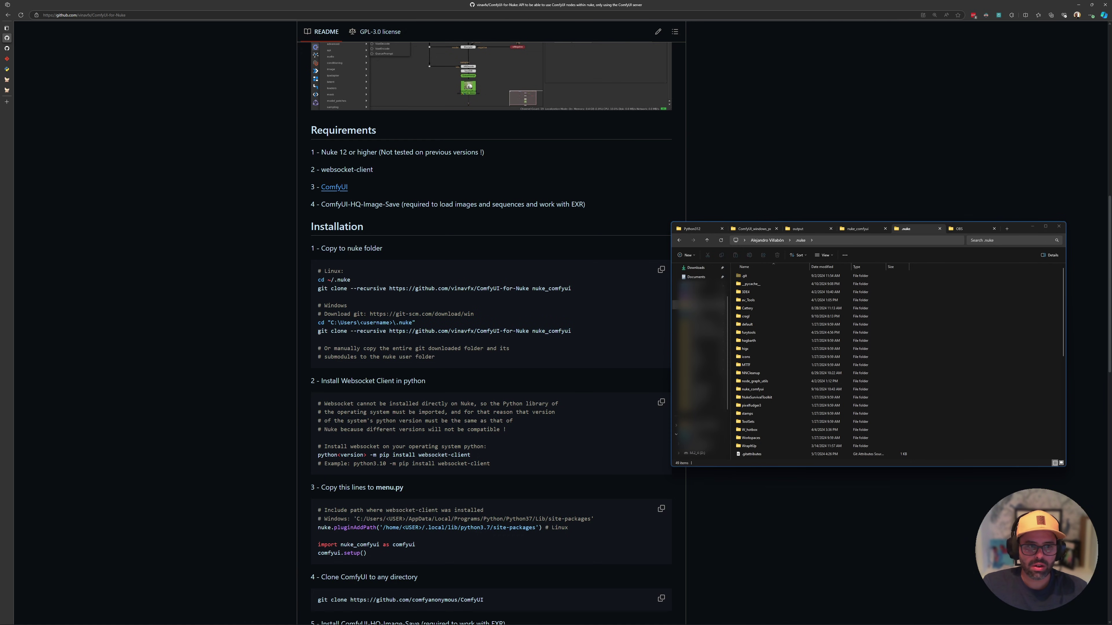
left_click_drag(318, 331, 572, 332)
key("ctrl+c")
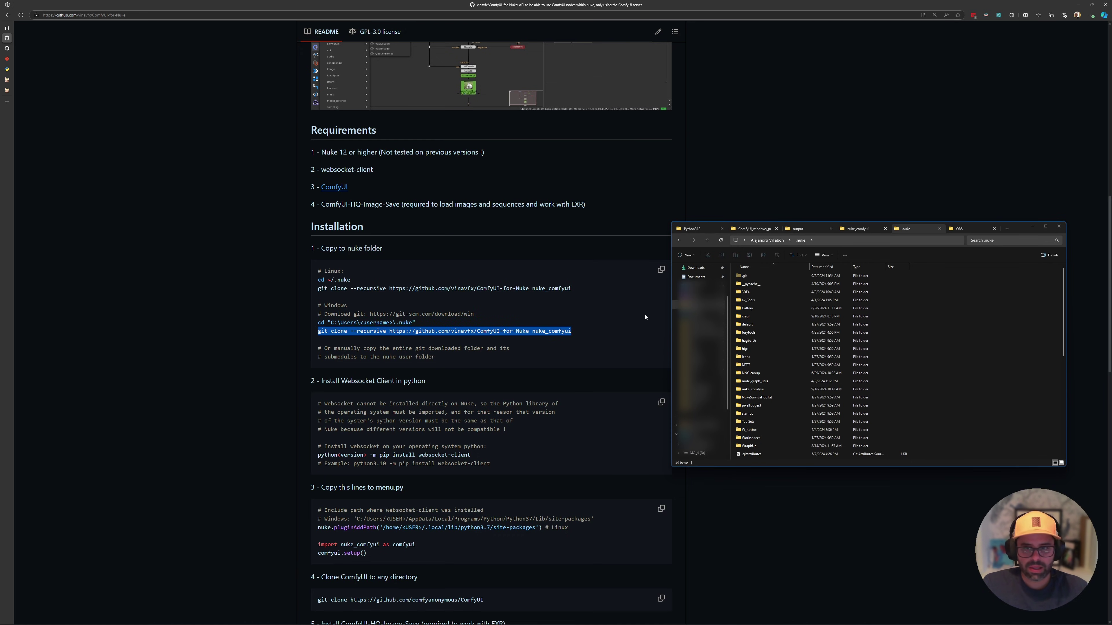
Paste the ComfyUI-for-Nuke clone command into a command prompt opened in the .nuke folder, and close the prompt without running it.
left_click(840, 241)
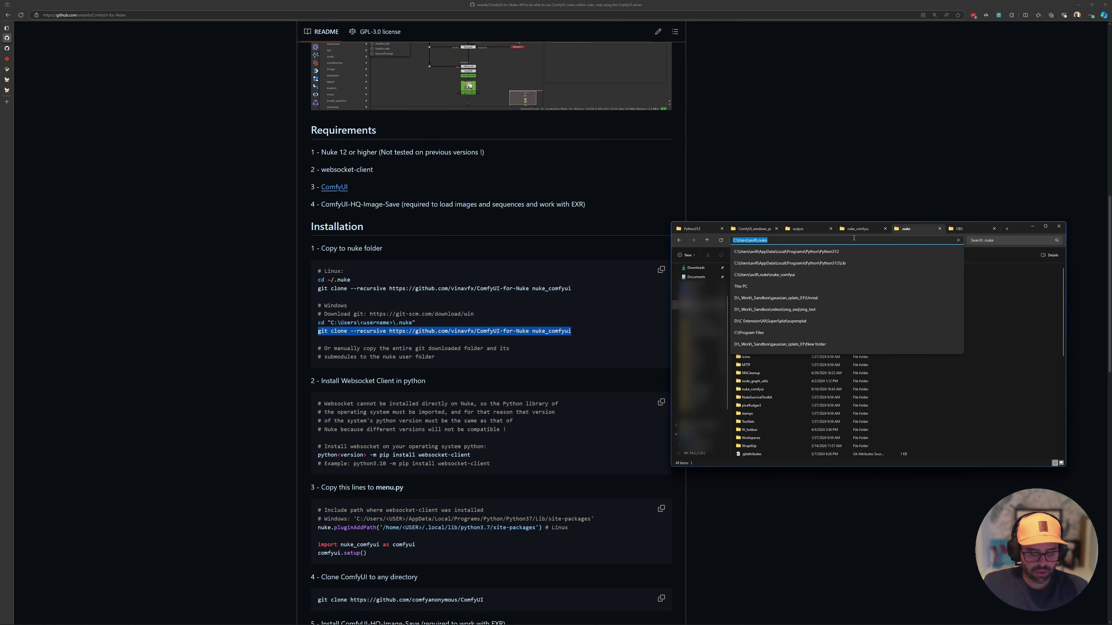
type("cmd")
key("Return")
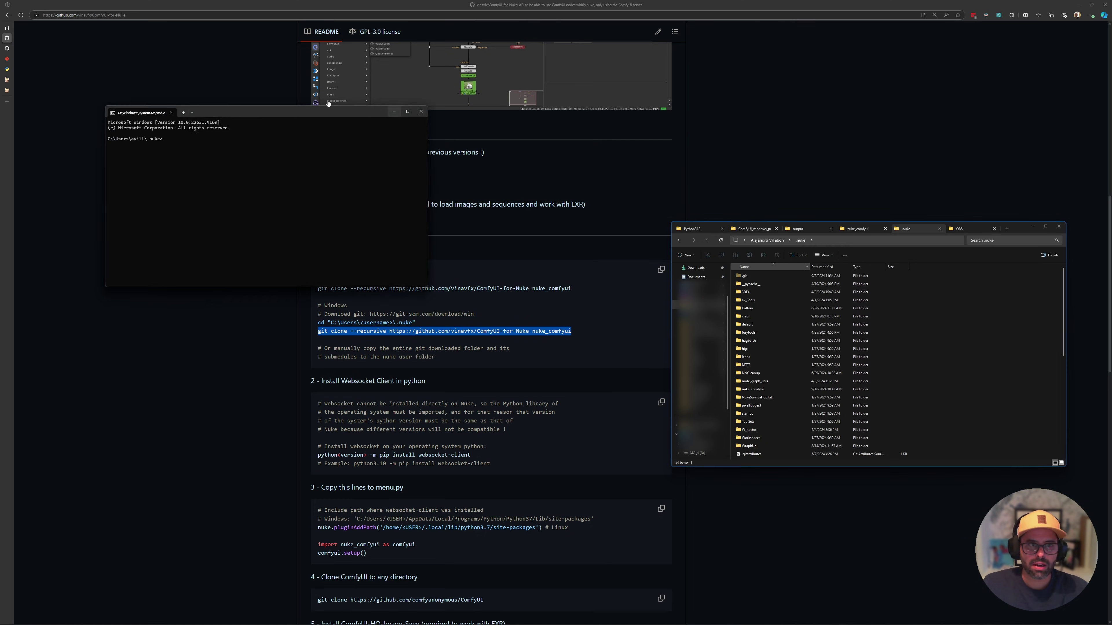
key("ctrl+v")
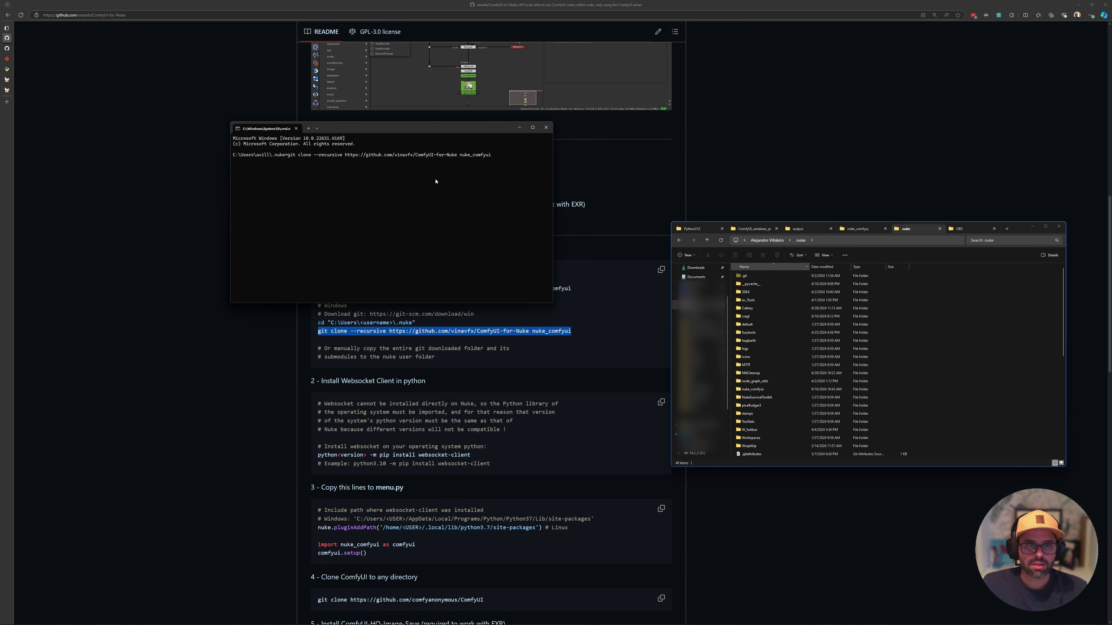
left_click(545, 127)
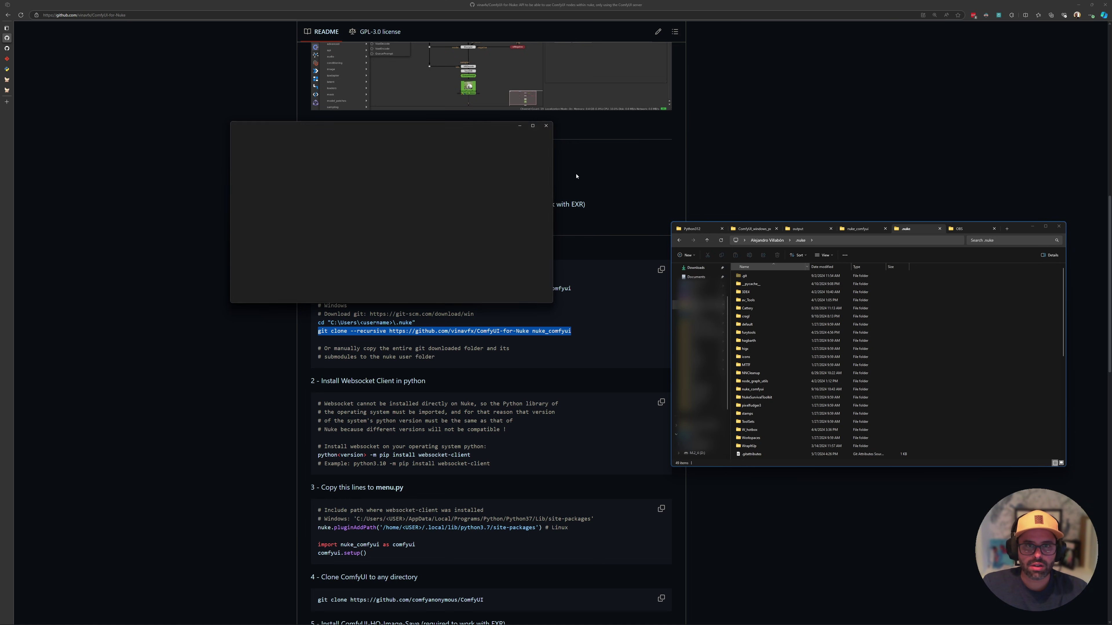
Examine the repository's clone and ZIP download options and locate the nuke_comfyui folder inside .nuke.
scroll(542, 171, "up", 8)
scroll(552, 175, "up", 4)
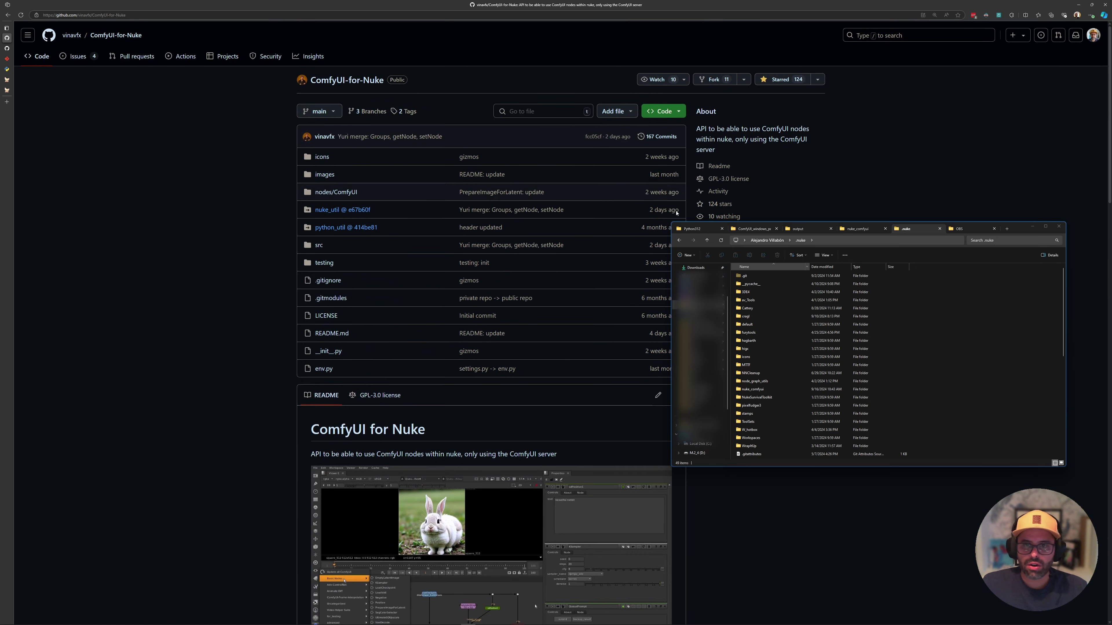
left_click_drag(1013, 228, 1029, 250)
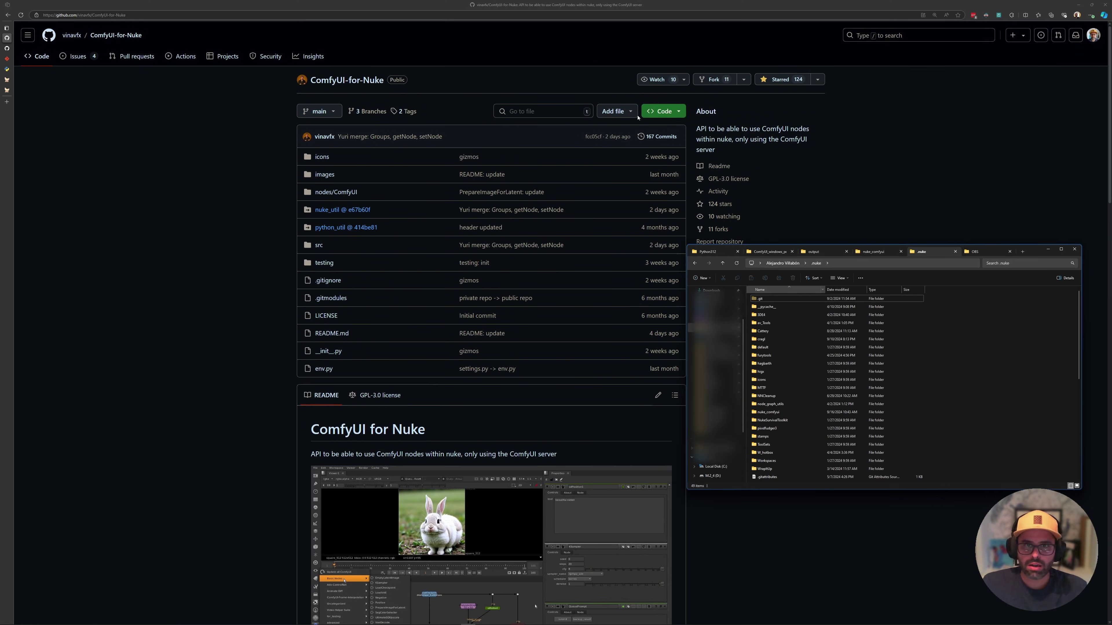
left_click(672, 114)
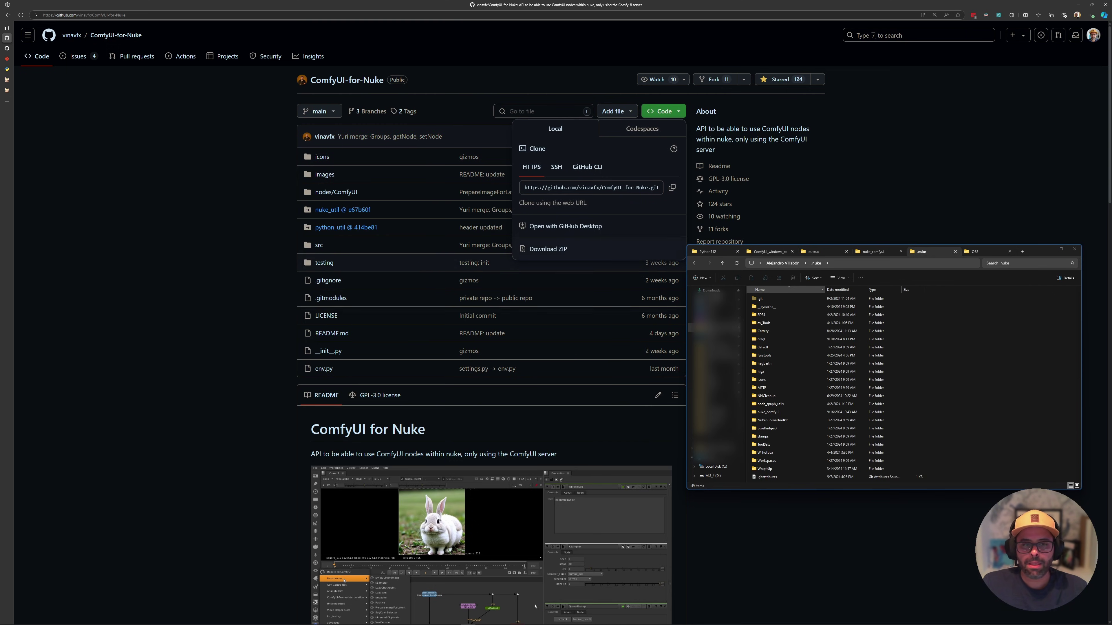
left_click(763, 413)
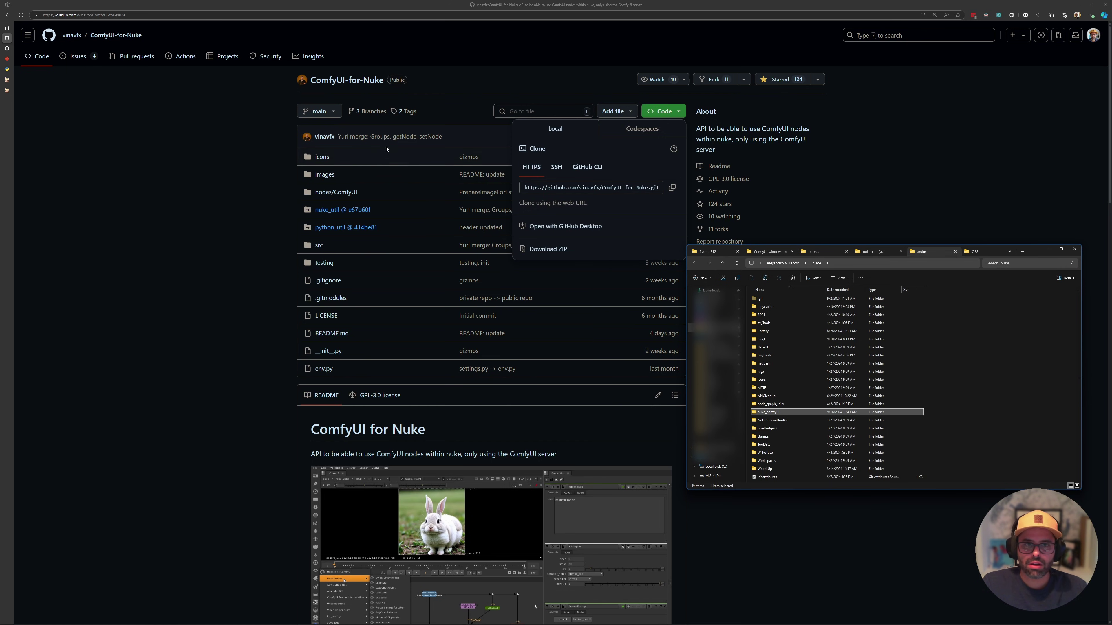
left_click(259, 315)
Read the README section on installing Websocket Client in Python, including its pip install command.
scroll(271, 333, "down", 10)
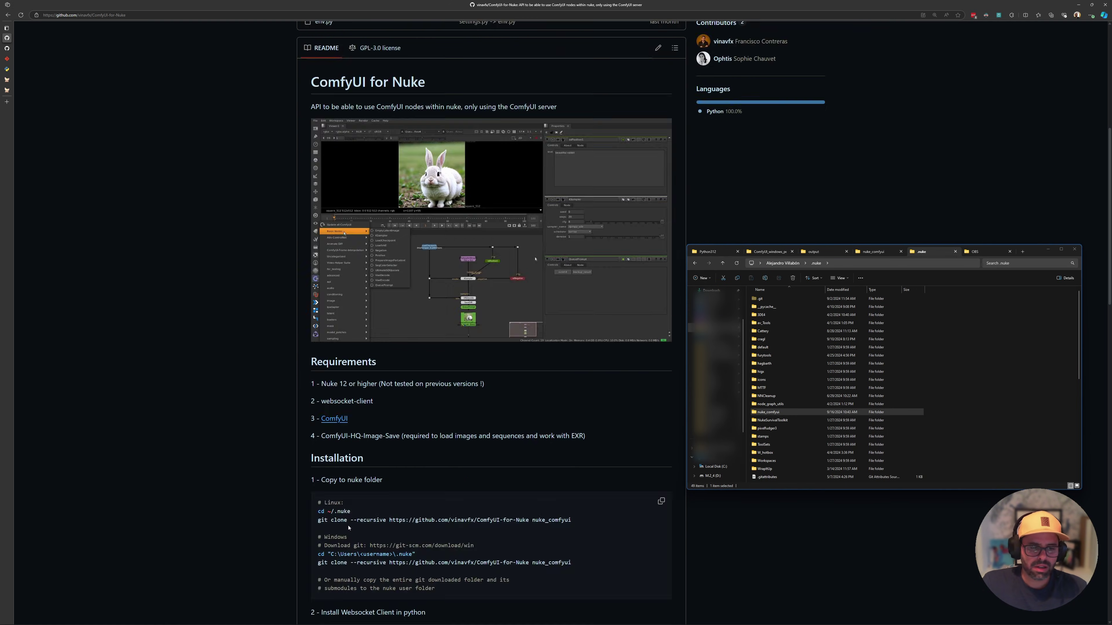
scroll(317, 325, "down", 6)
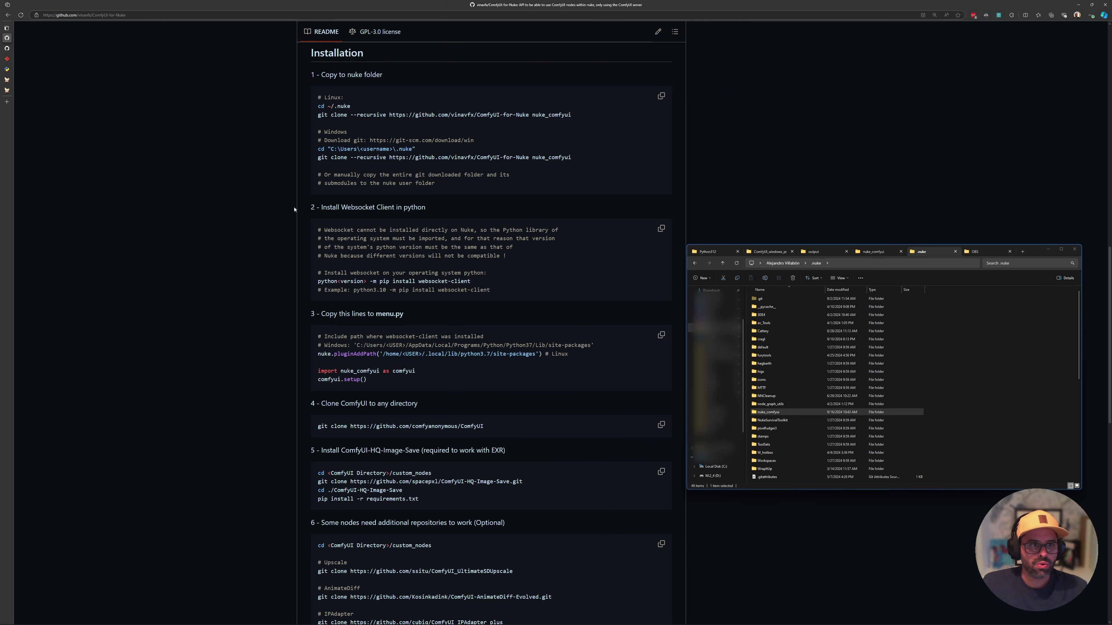
left_click_drag(310, 211, 455, 203)
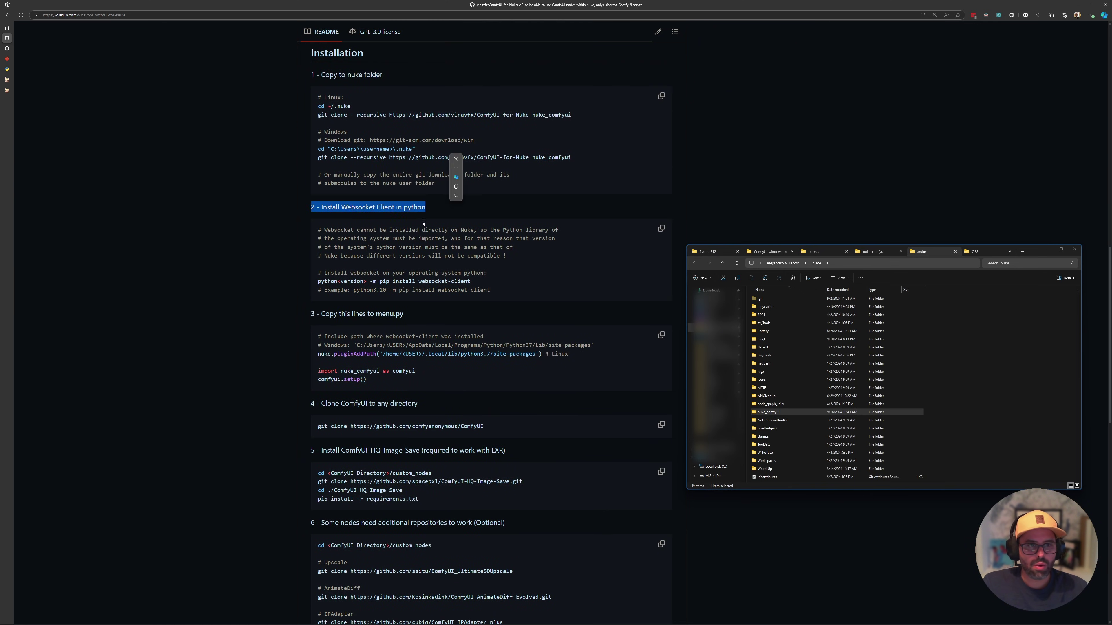
left_click(433, 237)
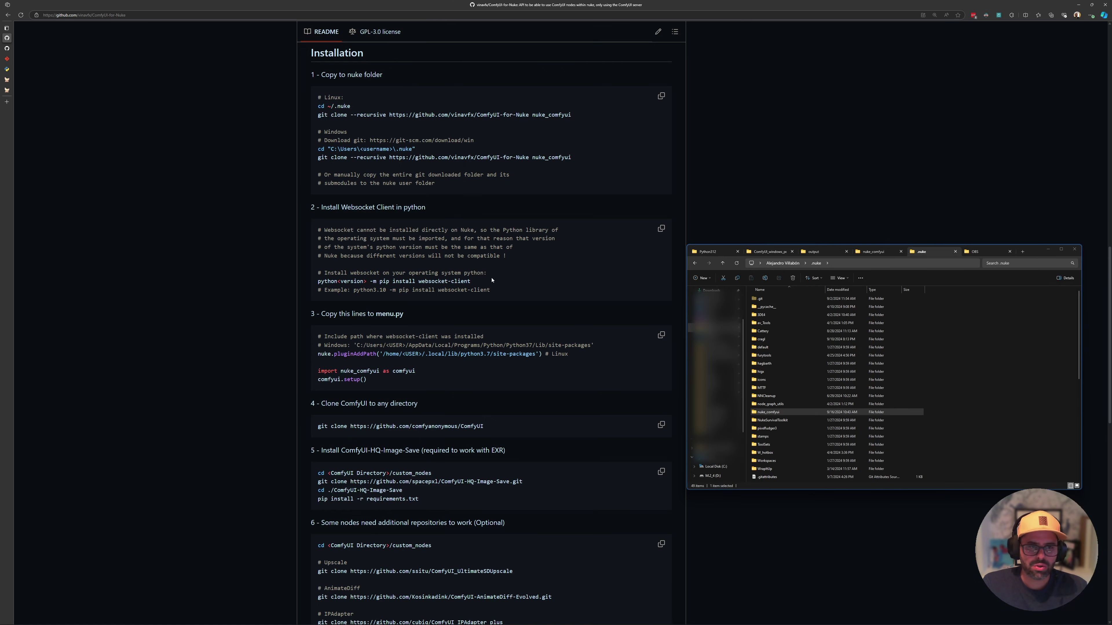
left_click_drag(310, 280, 471, 283)
left_click(430, 269)
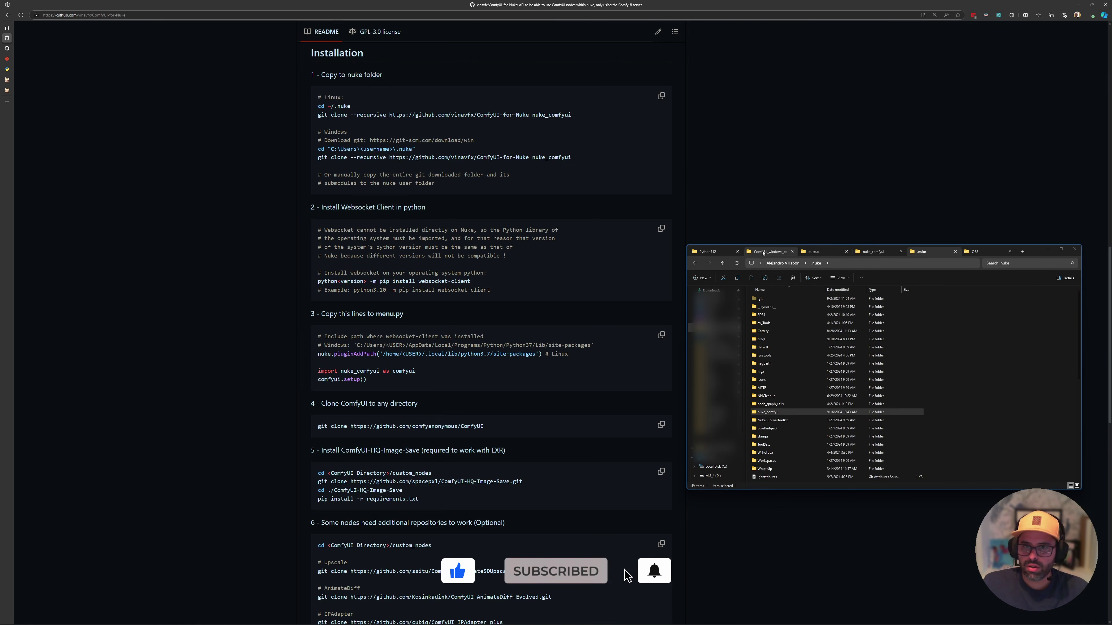
Open a command prompt in the Python312 installation folder and place it beside the README instructions.
left_click(709, 253)
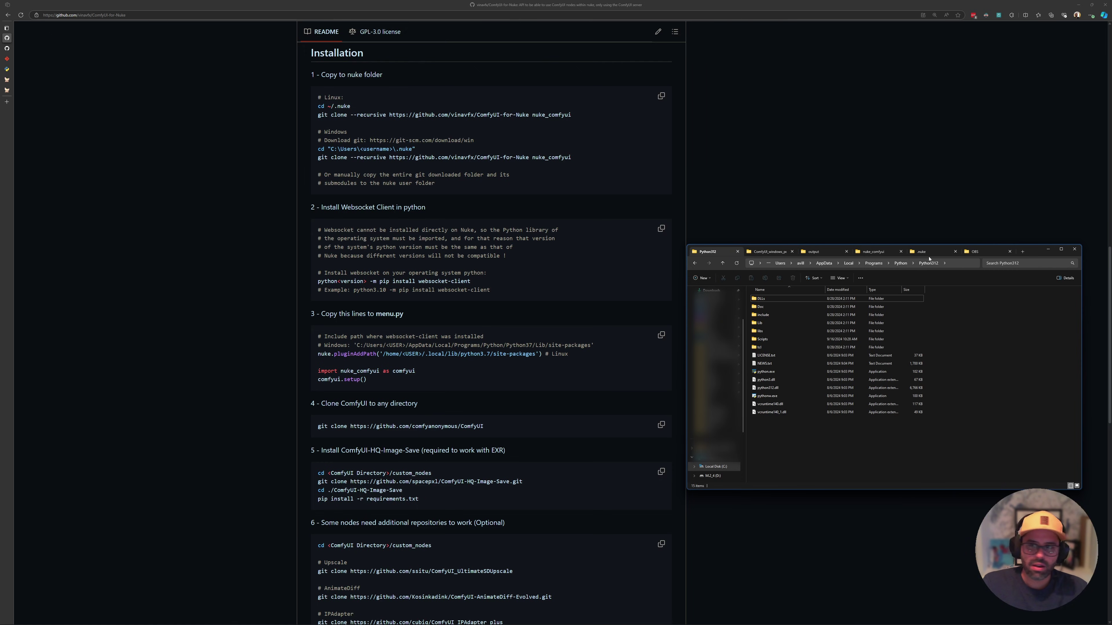
left_click(959, 263)
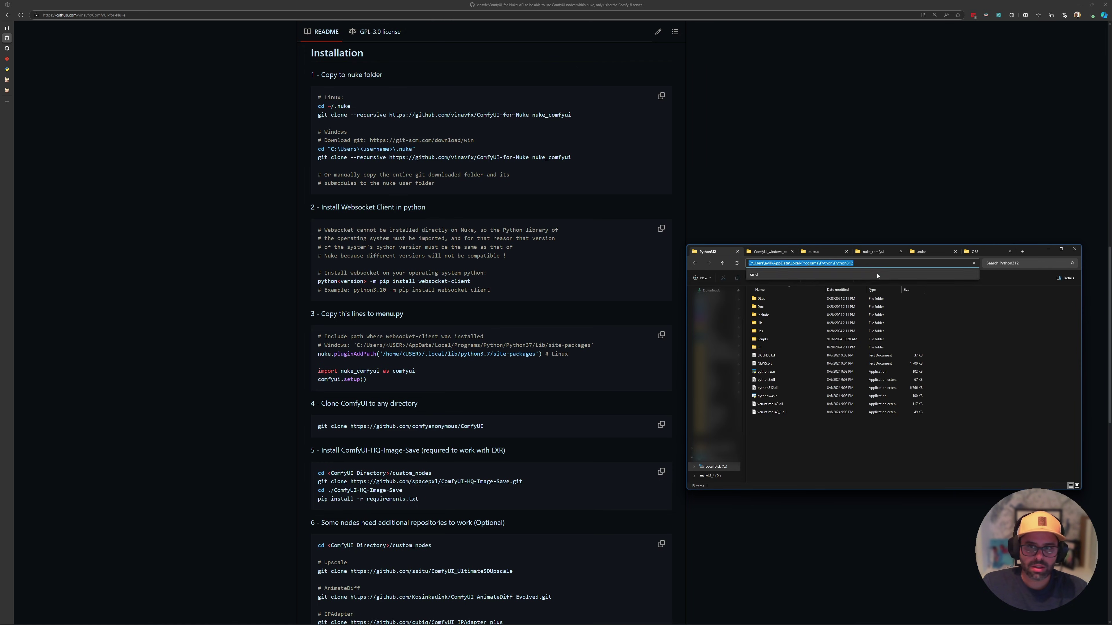
left_click(844, 457)
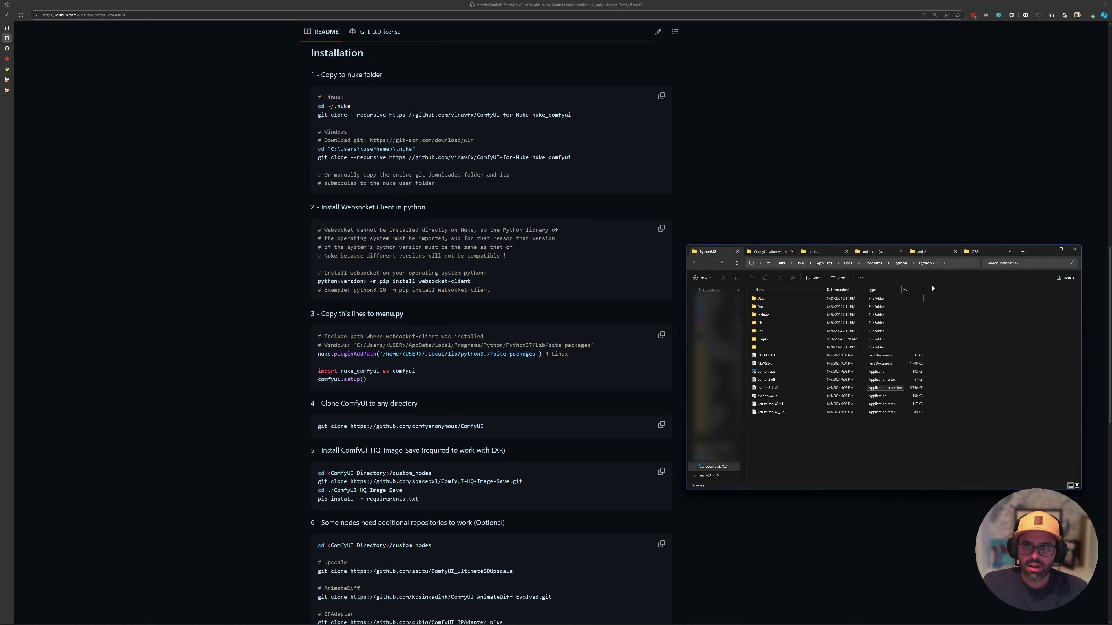
left_click(955, 263)
type("cmd")
key("Return")
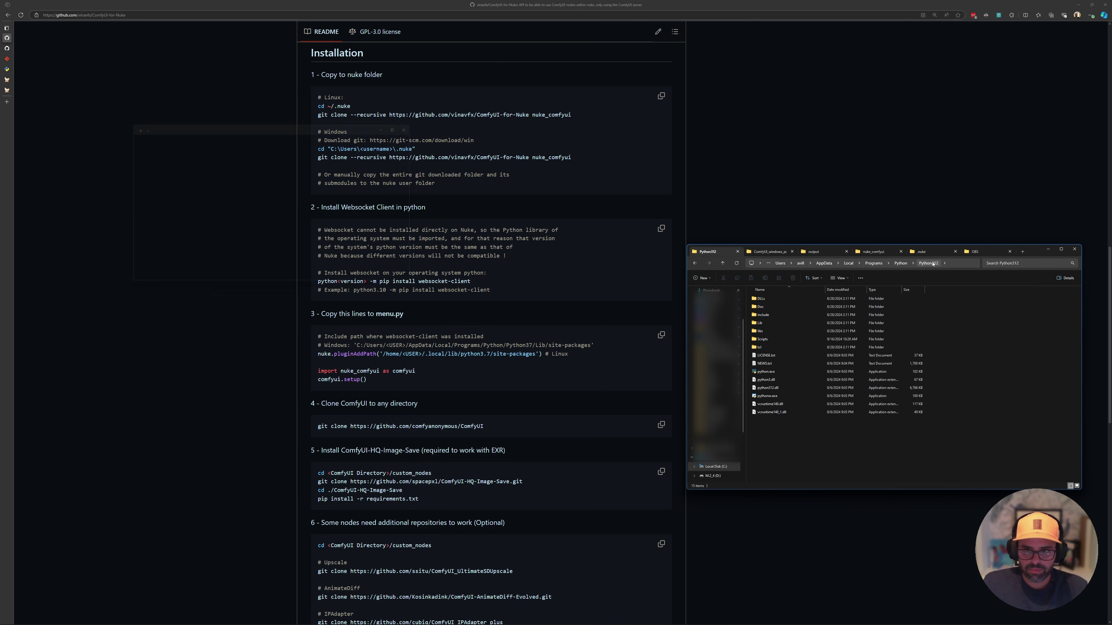
left_click_drag(379, 127, 896, 67)
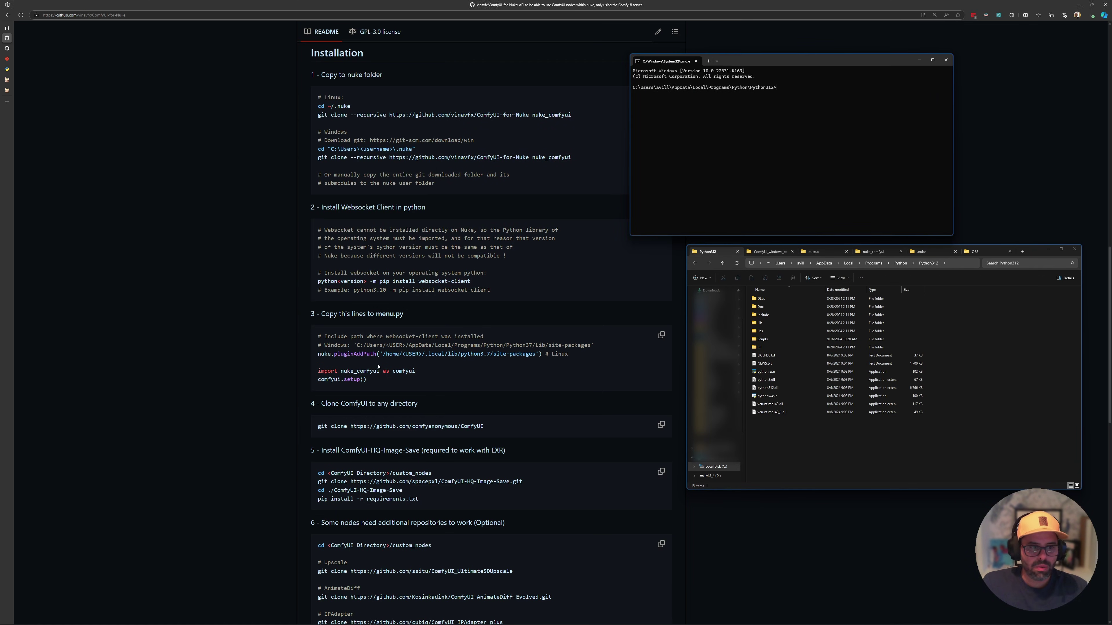
Copy the README's websocket-client install command into the Python312 prompt and edit it to "python -m pip install websocket-client".
left_click_drag(318, 282, 471, 283)
left_click_drag(756, 126, 752, 130)
type("python<version> -m pip install websocket-client")
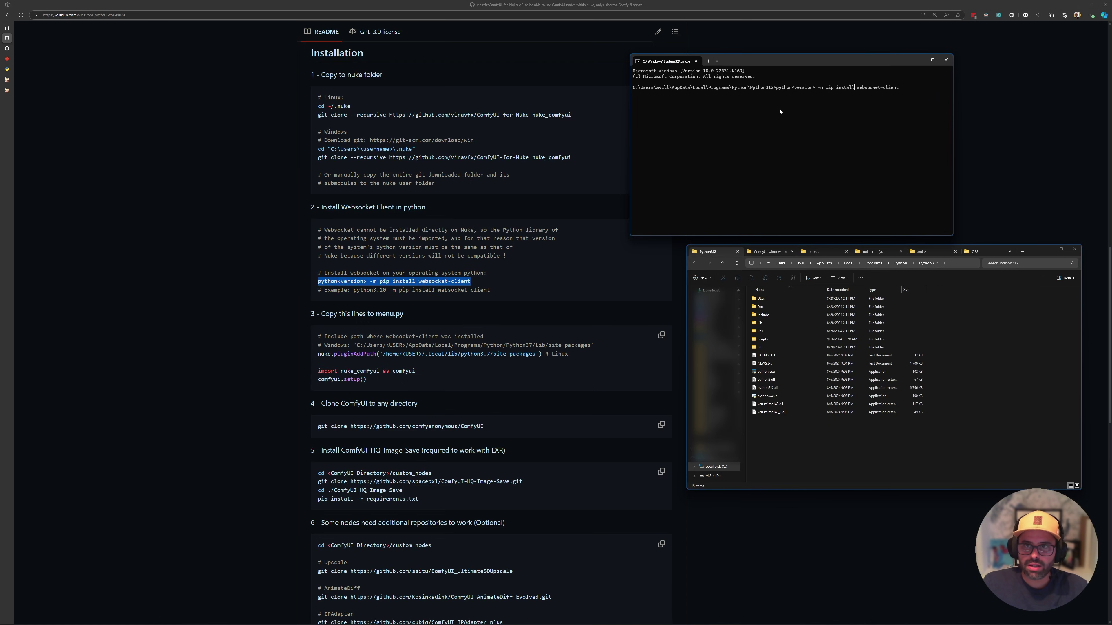
key("BackSpace")
key("BackSpace")
key("BackSpace")
key("BackSpace")
key("BackSpace")
key("BackSpace")
key("BackSpace")
key("BackSpace")
key("BackSpace")
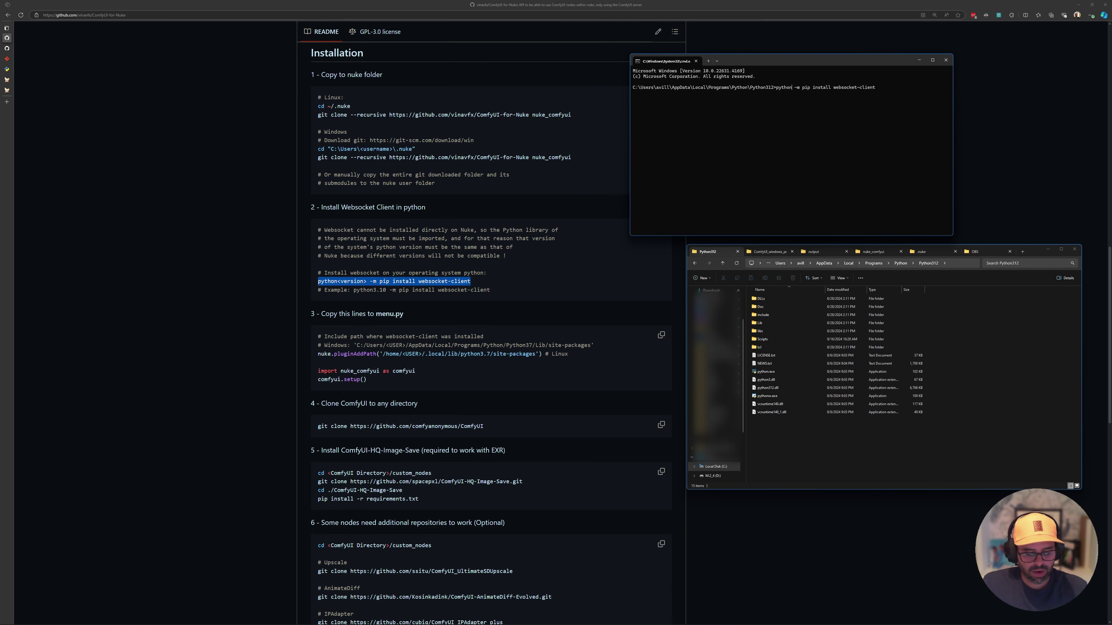
Check the installed Python version by running "python --version" in a separate command prompt, and close that prompt.
key("super")
type("cmd")
key("Return")
left_click_drag(366, 151, 506, 159)
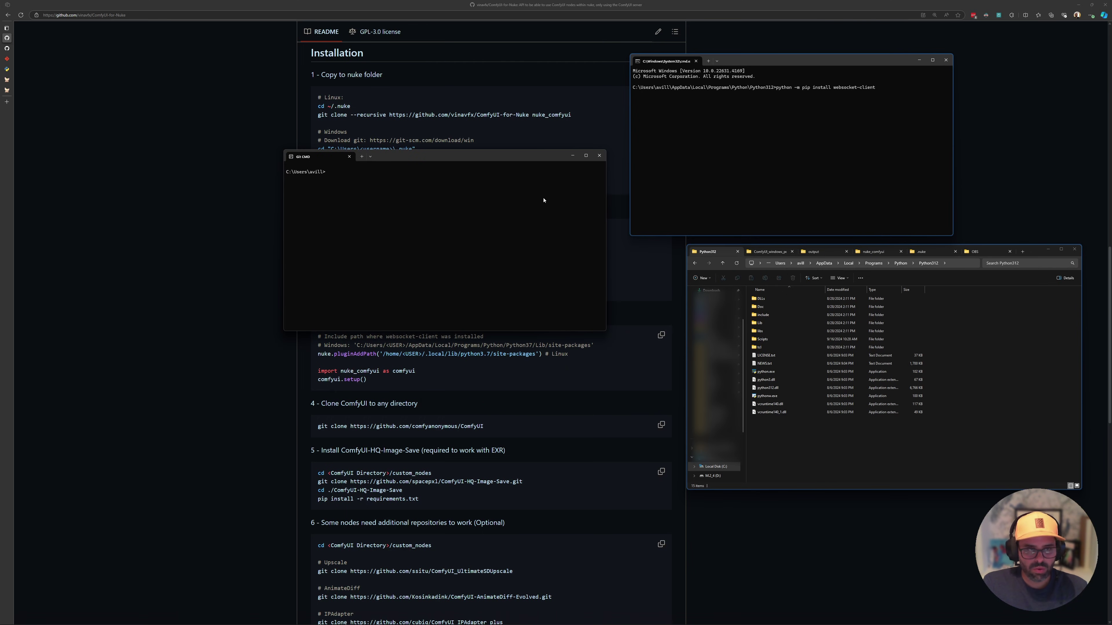
type("py")
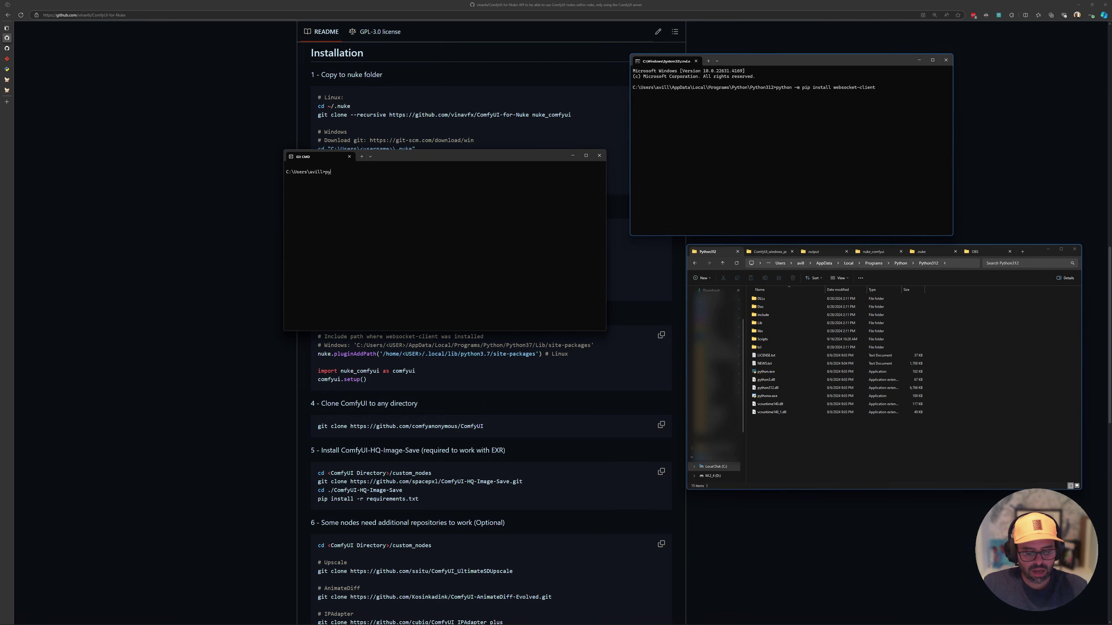
type("thon --")
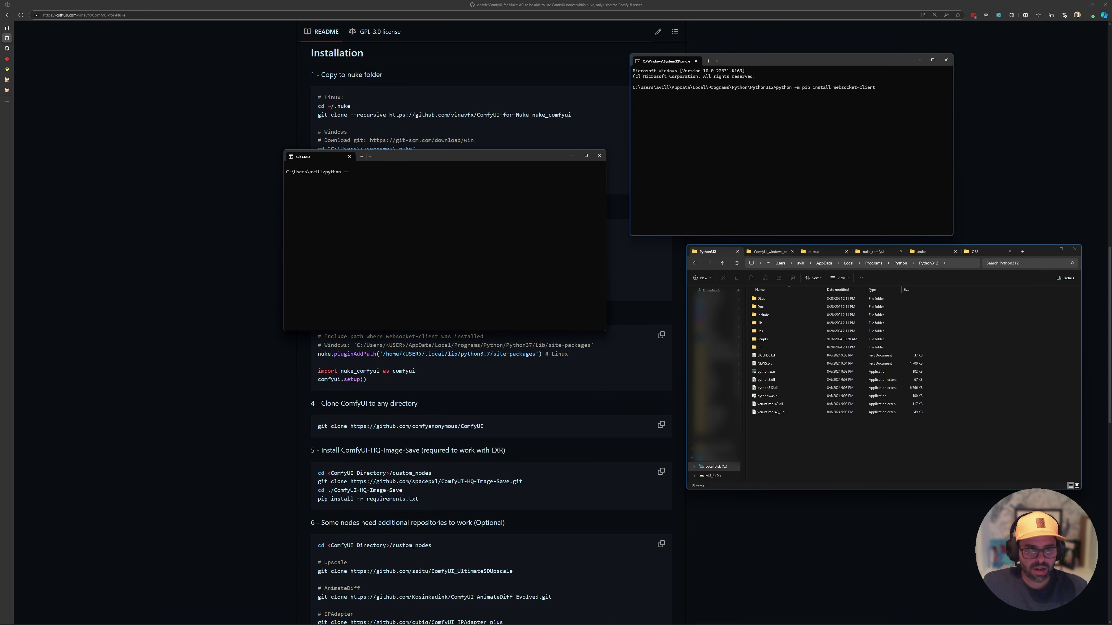
type("version")
key("Return")
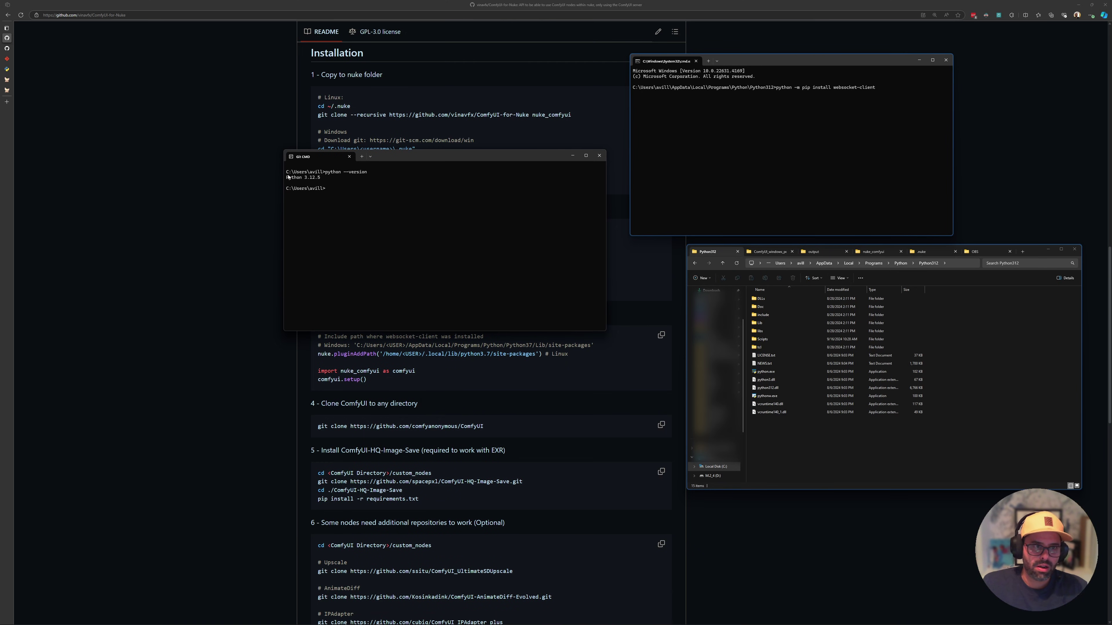
left_click_drag(325, 178, 286, 179)
left_click(341, 192)
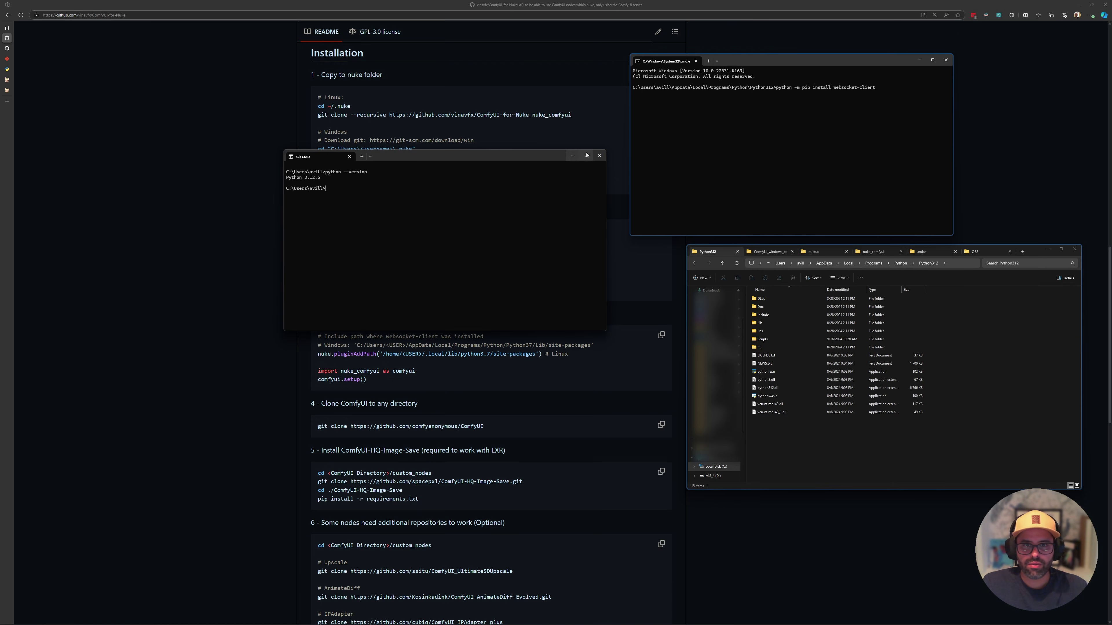
left_click(600, 156)
Try to run the websocket-client install with the full version number, as "python3.12.5 -m pip install websocket-client", in the Python312 prompt.
left_click(847, 117)
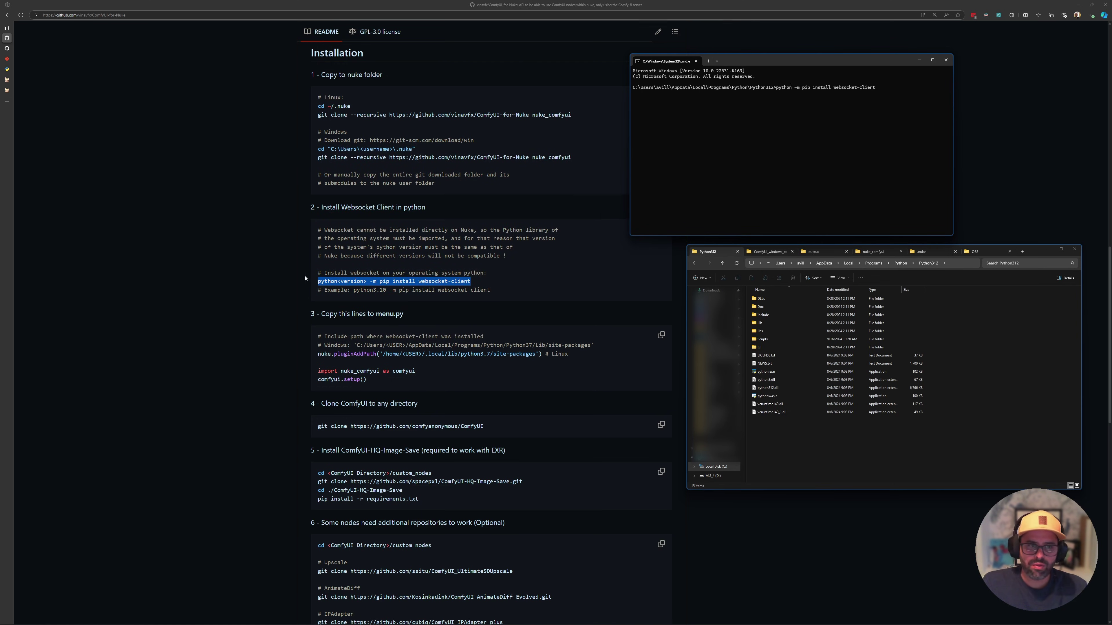
left_click(324, 287)
left_click_drag(338, 282, 367, 281)
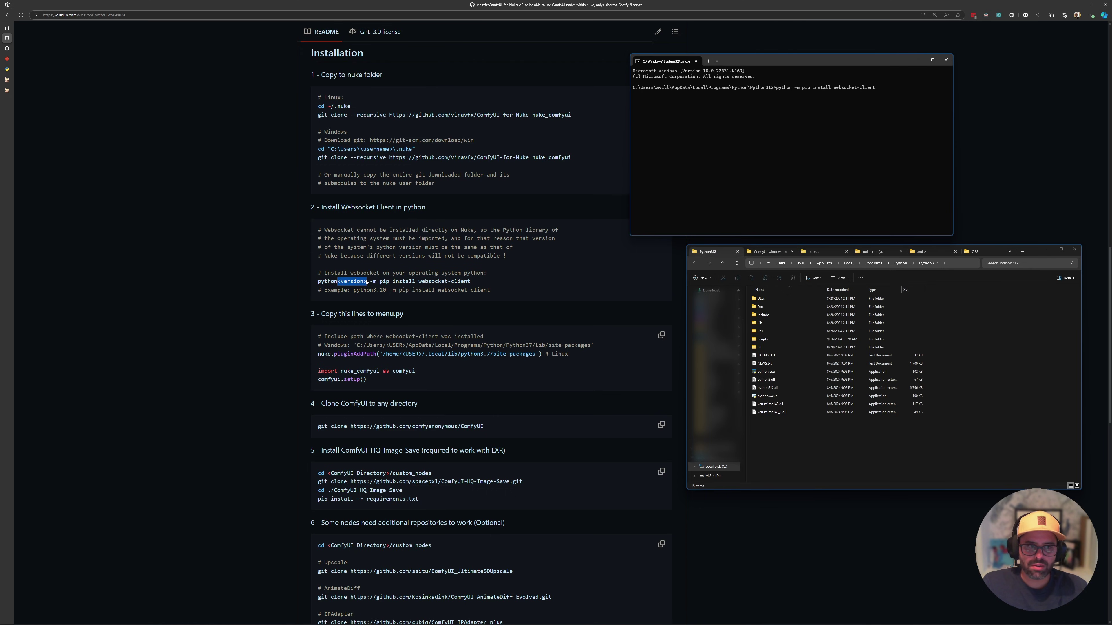
left_click(790, 89)
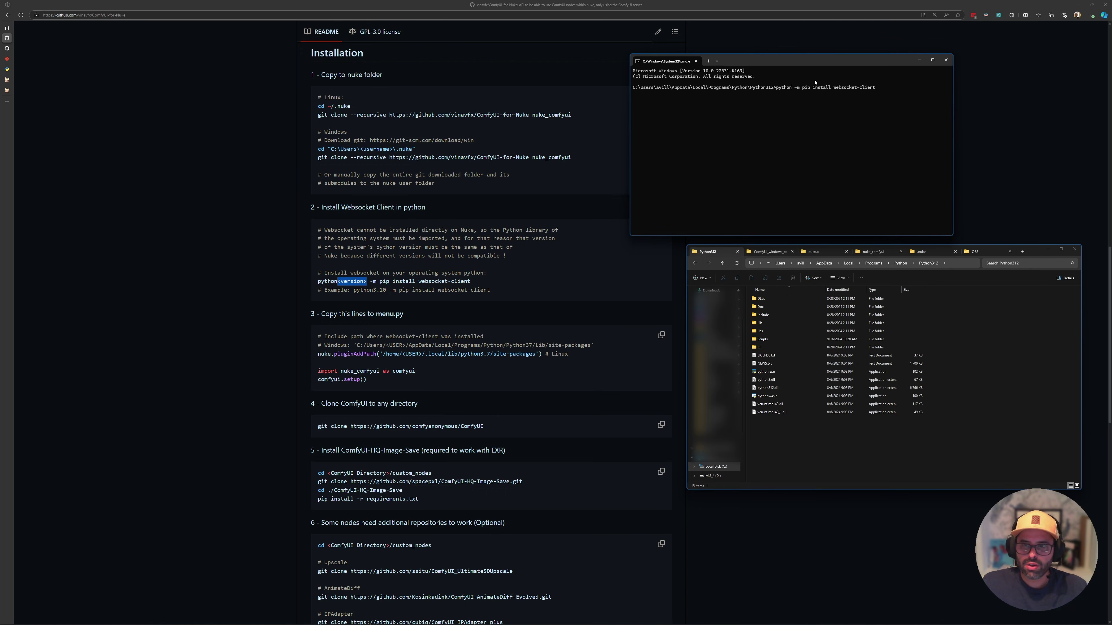
type("3.12.5")
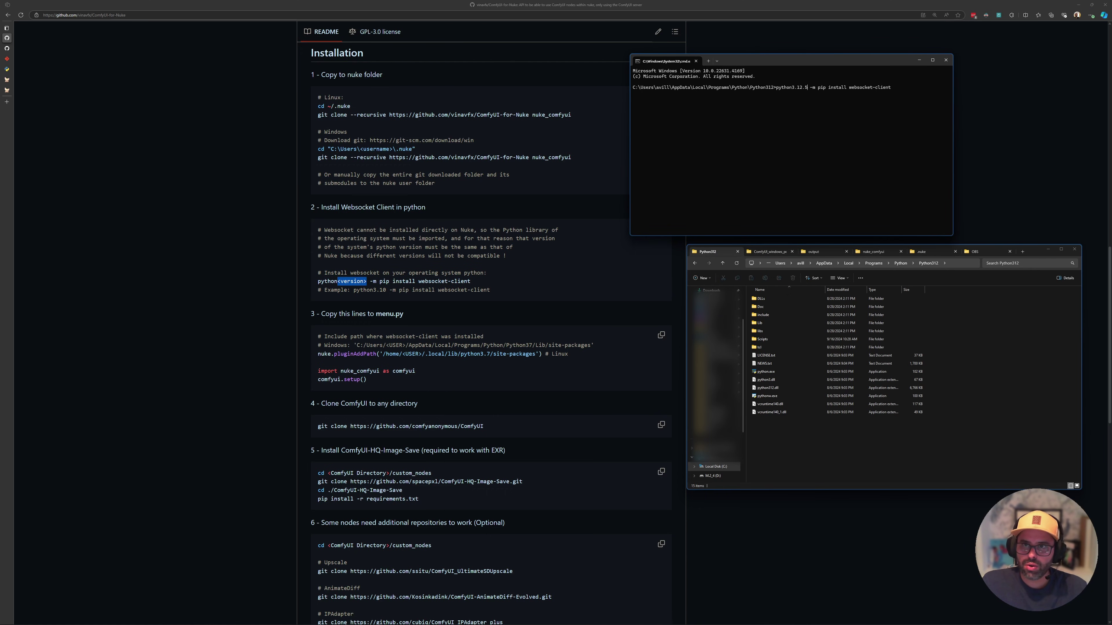
key("Return")
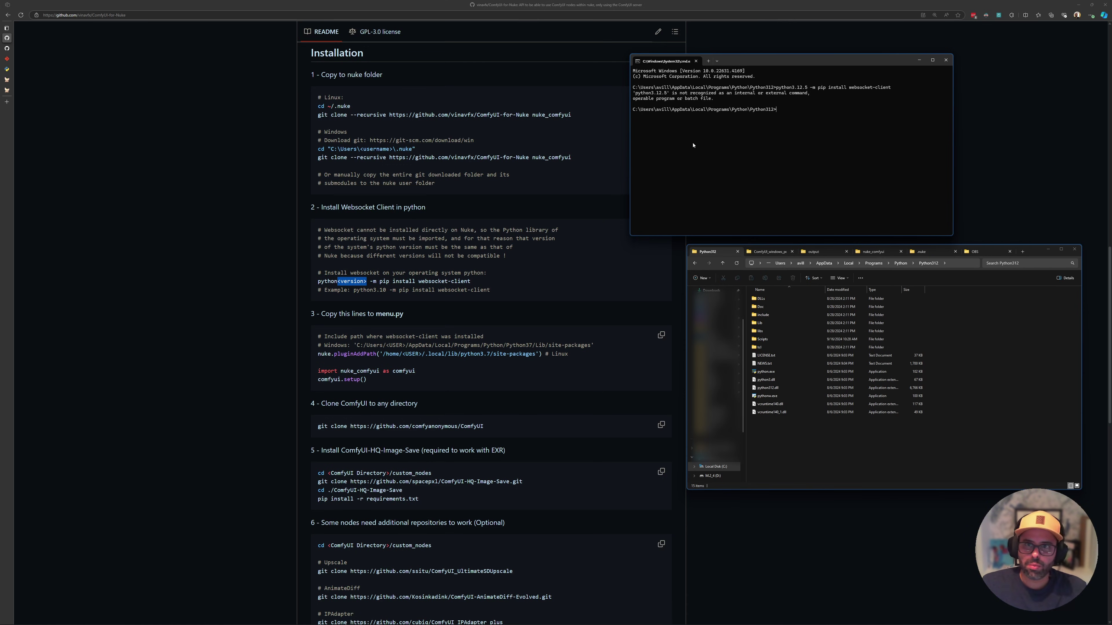
Run "python -m pip install websocket-client" without the version number in the Python312 prompt, and close the prompt.
key("Up")
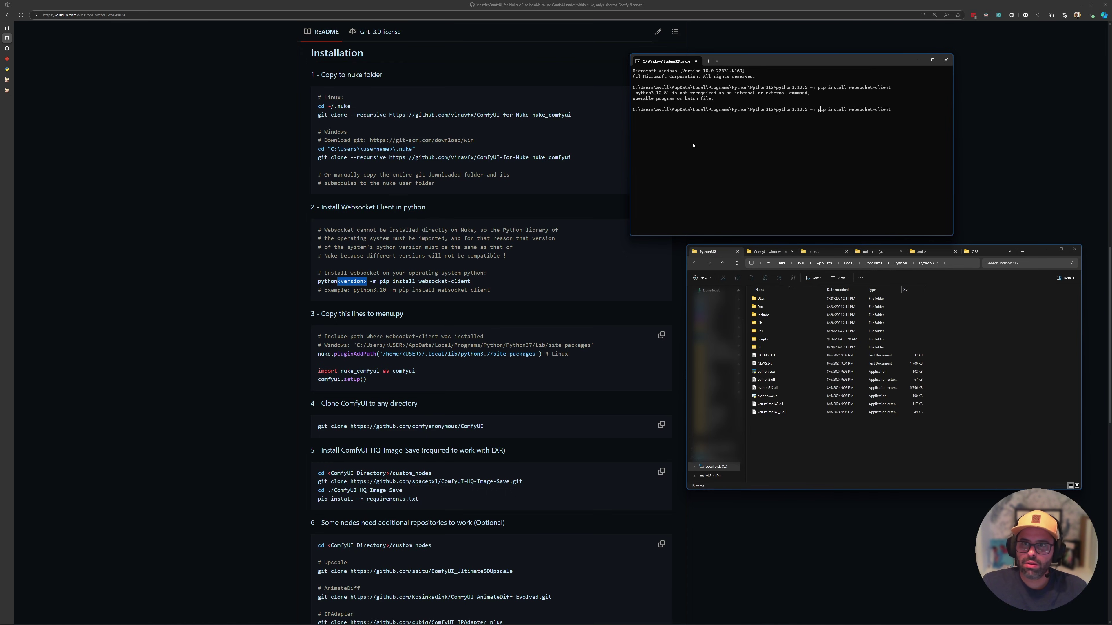
key("BackSpace")
key("BackSpace")
key("BackSpace")
key("BackSpace")
key("BackSpace")
key("BackSpace")
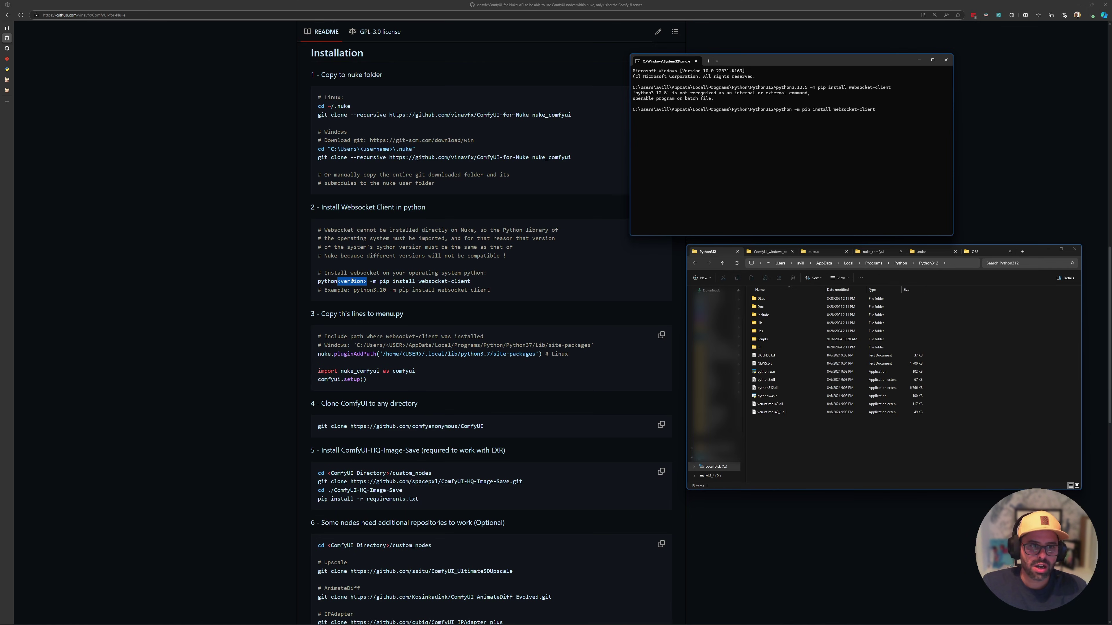
left_click_drag(368, 281, 338, 282)
left_click(897, 108)
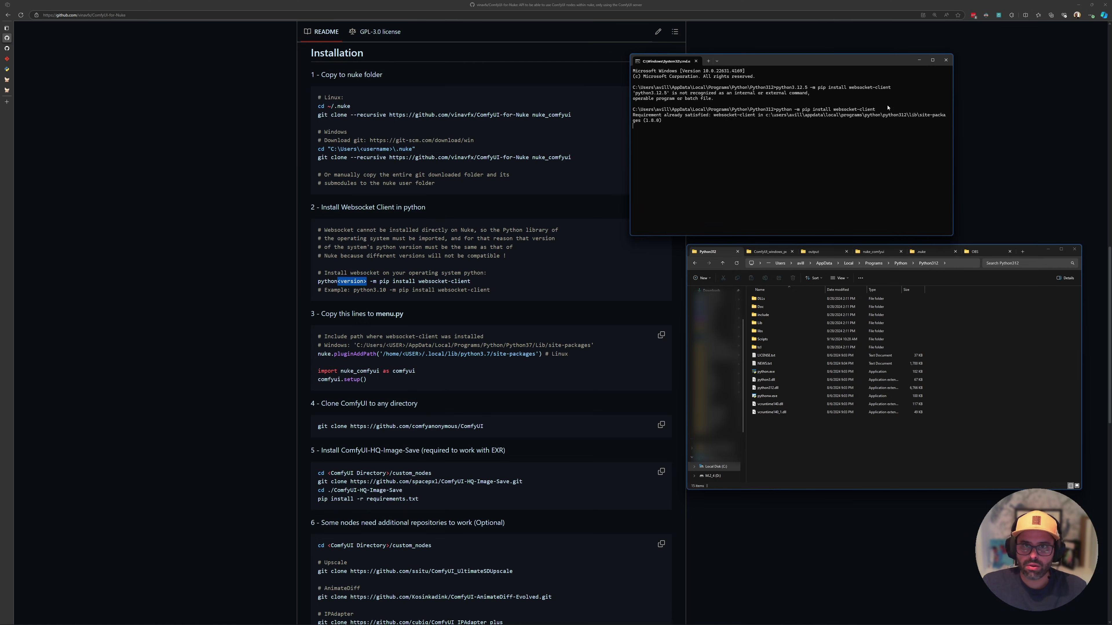
left_click_drag(635, 116, 702, 117)
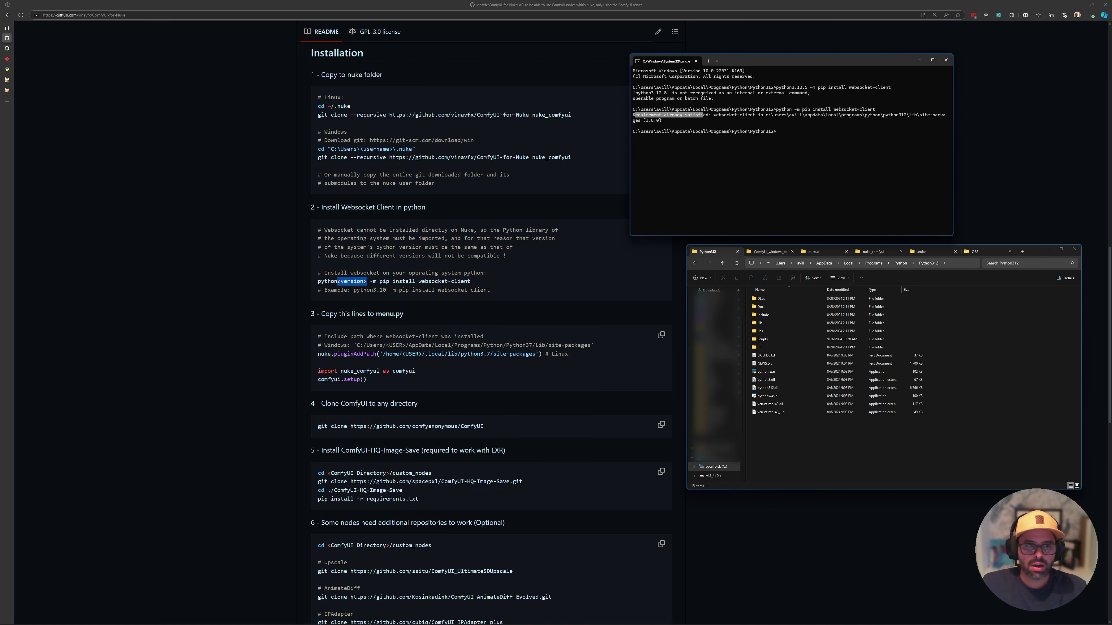
left_click_drag(373, 289, 389, 290)
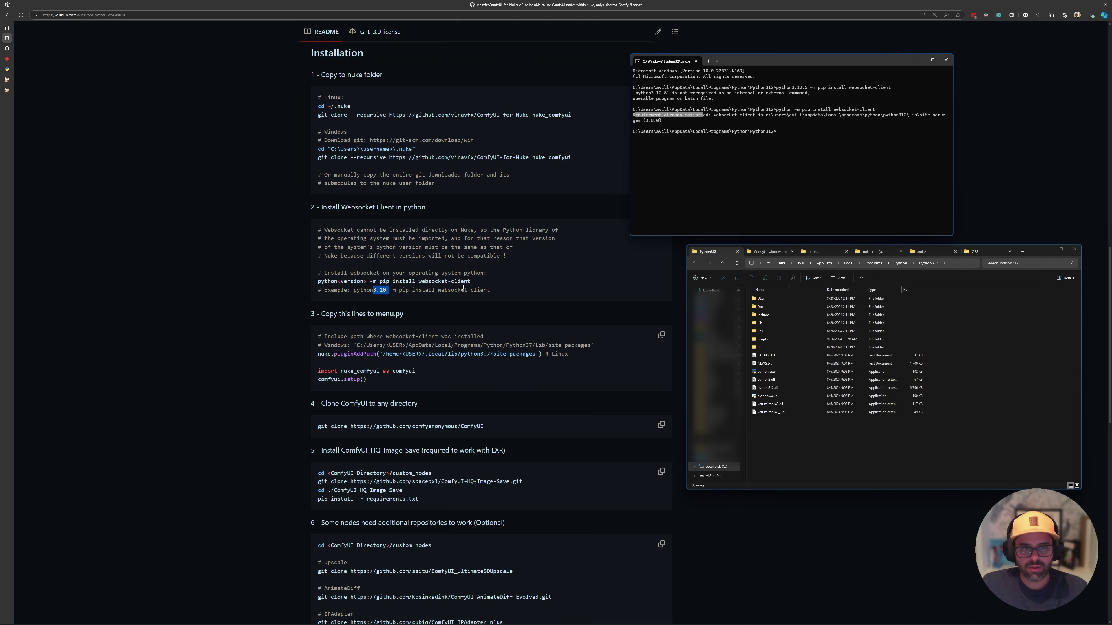
left_click(440, 290)
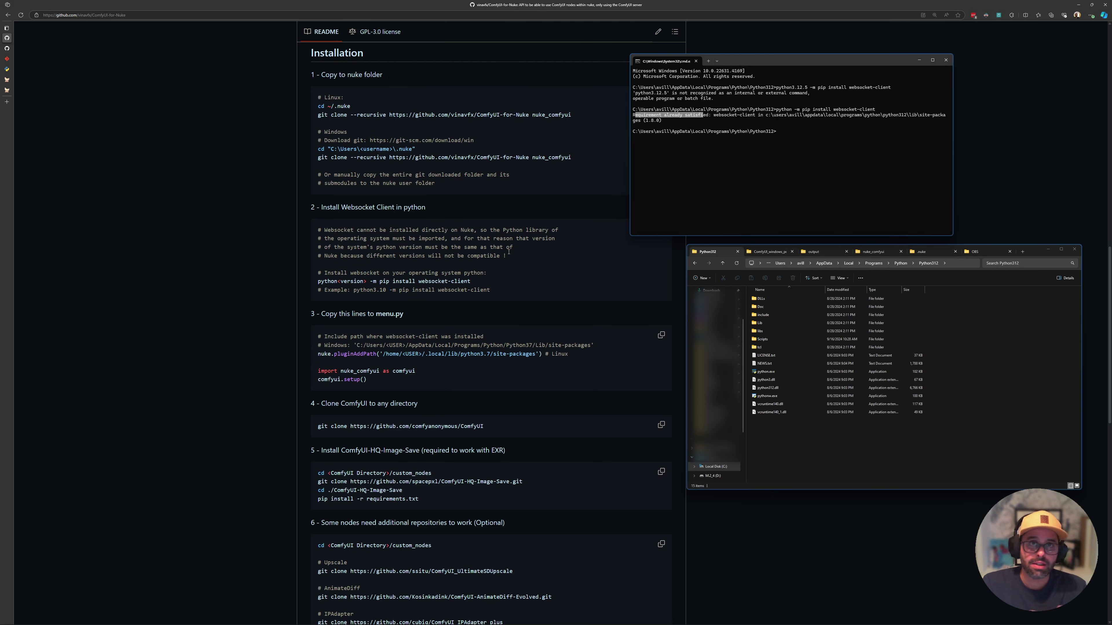
left_click(946, 60)
Open menu.py from the .nuke folder in the text editor and place it beside README step 3.
scroll(324, 170, "down", 3)
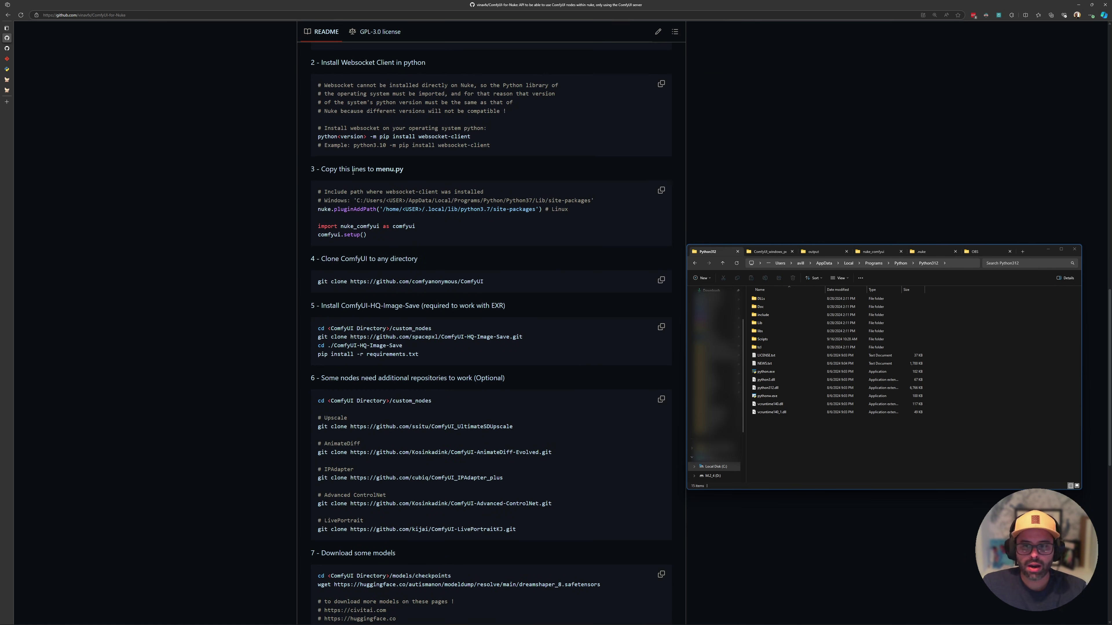
left_click(922, 252)
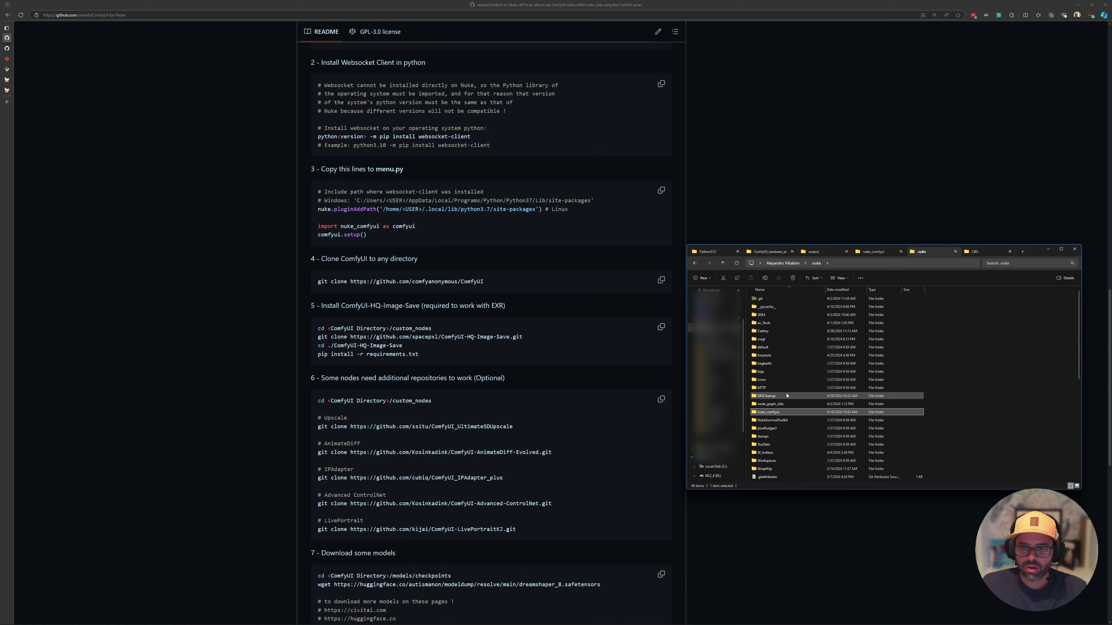
scroll(776, 391, "down", 5)
scroll(776, 392, "down", 4)
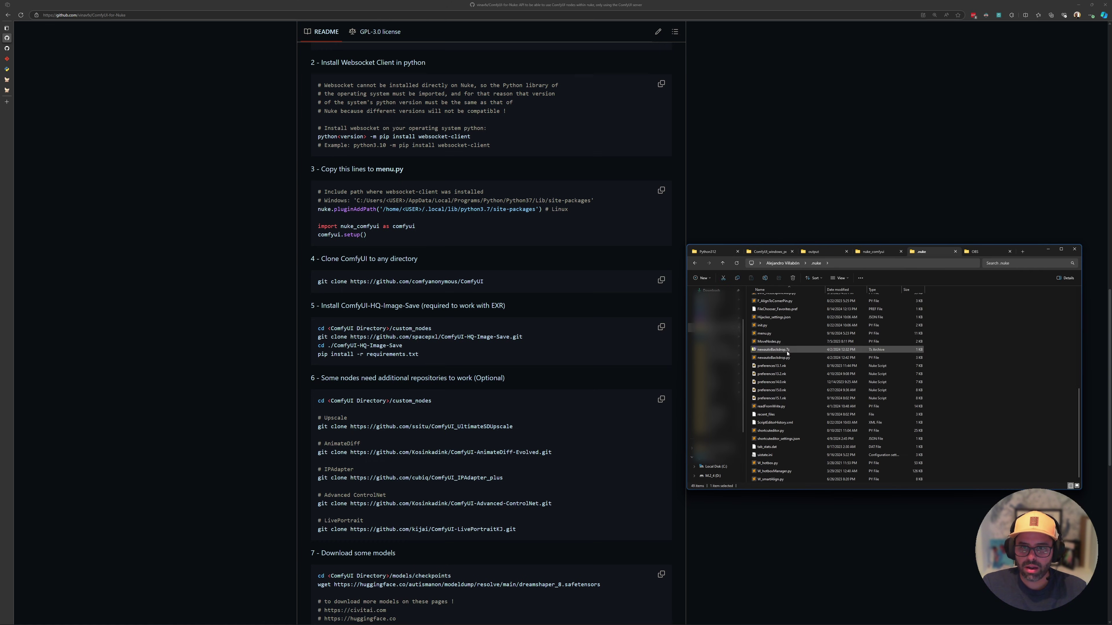
double_click(766, 335)
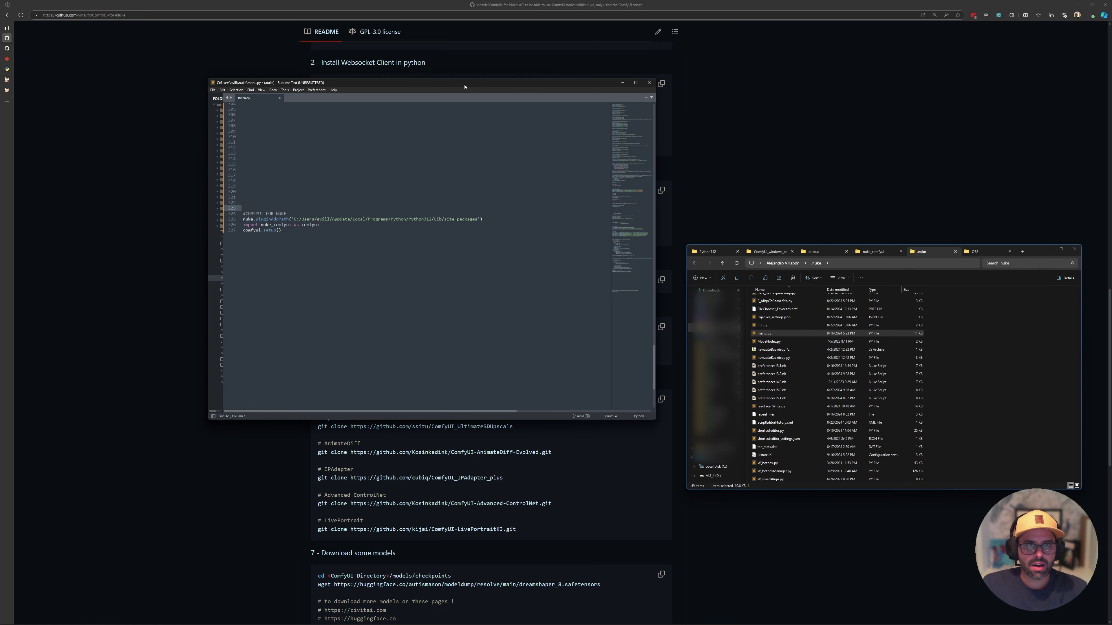
left_click_drag(1037, 253, 1020, 389)
left_click_drag(520, 83, 912, 58)
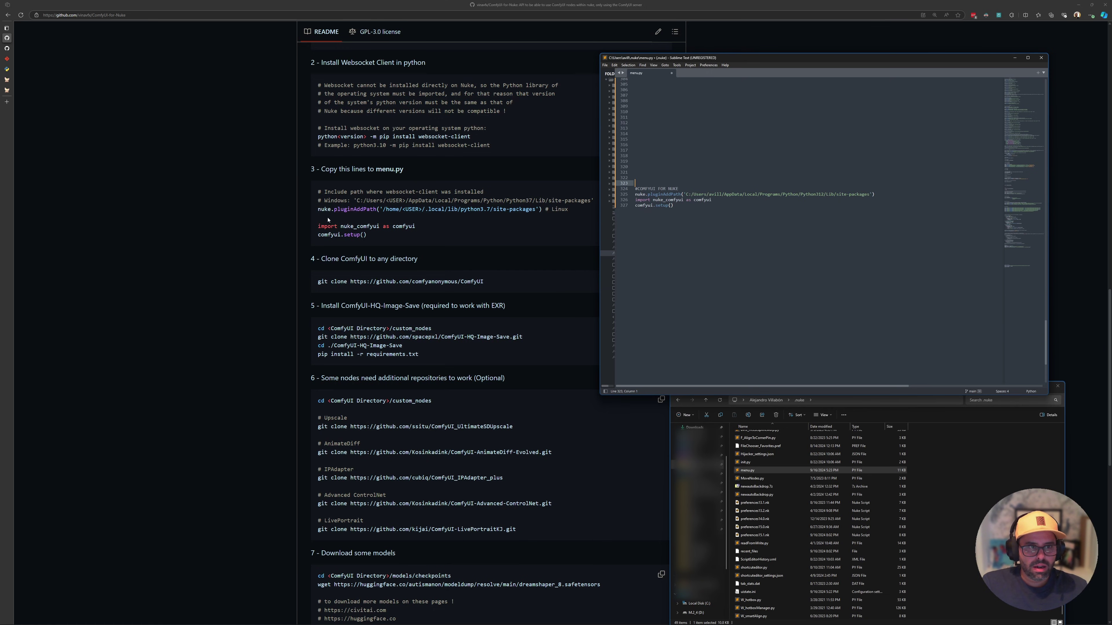
Examine the README lines to copy into menu.py, including the Linux plugin path and its Windows site-packages alternative.
left_click_drag(318, 209, 384, 236)
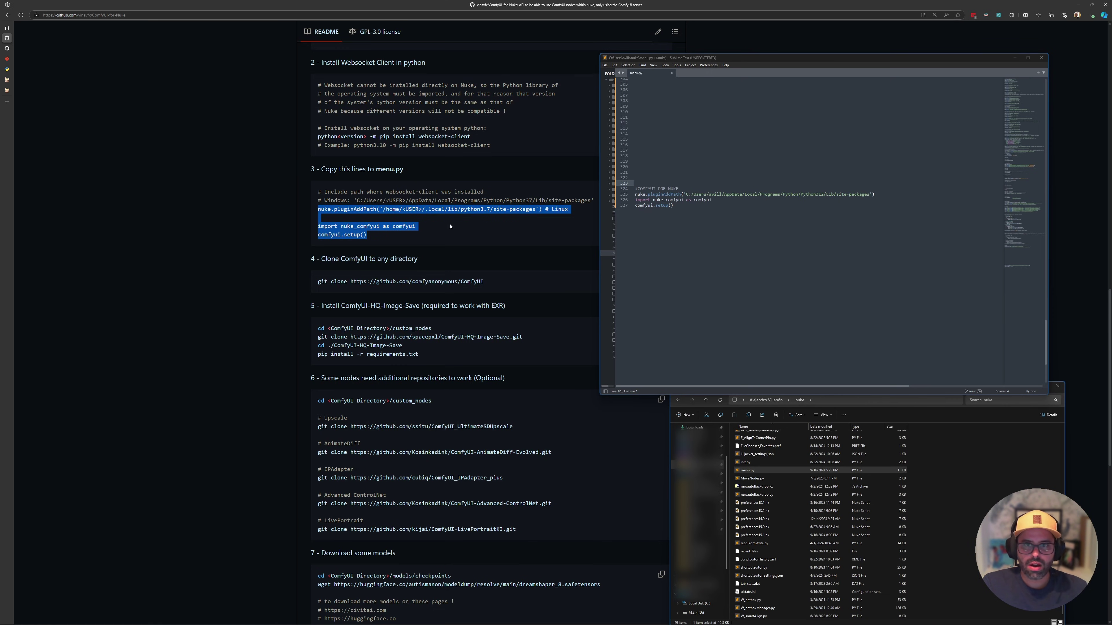
left_click(380, 218)
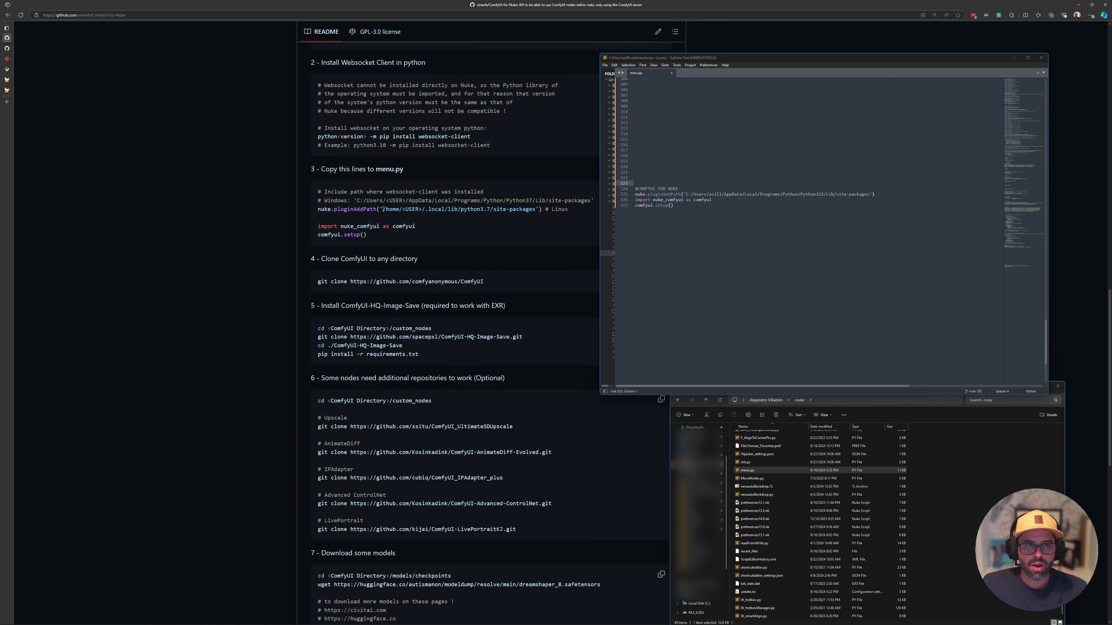
left_click_drag(383, 209, 535, 210)
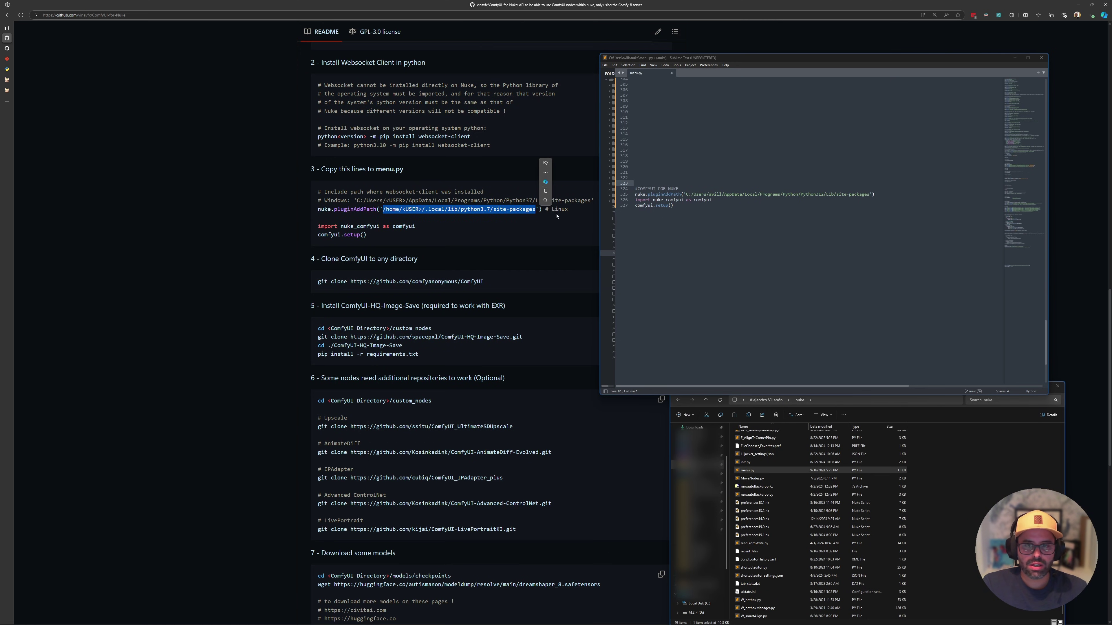
left_click_drag(901, 58, 916, 26)
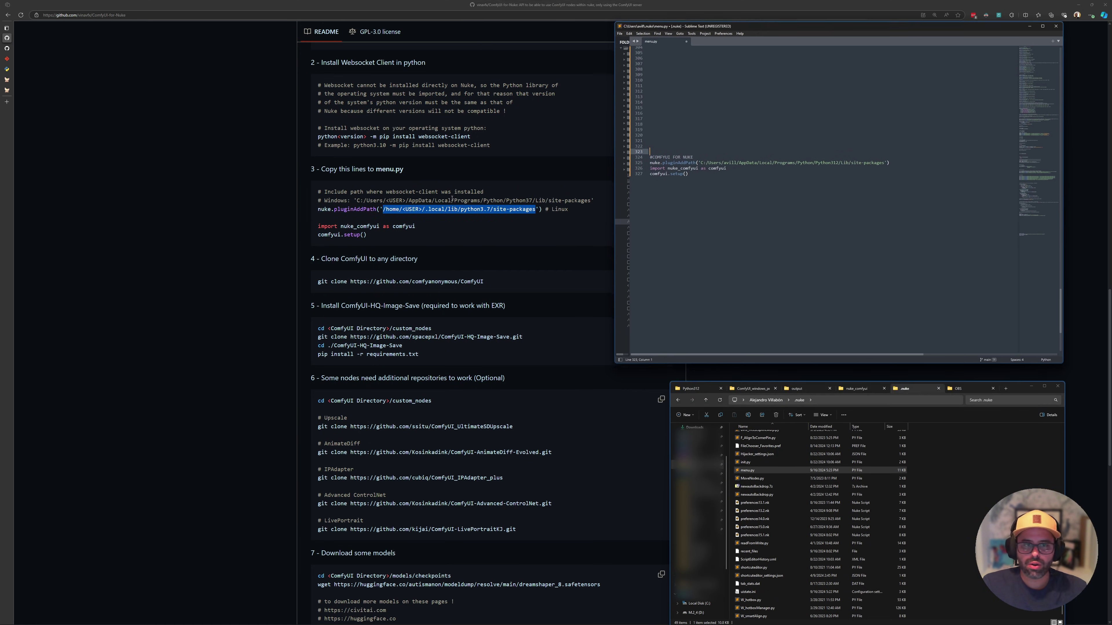
left_click(356, 202)
left_click_drag(324, 200, 595, 201)
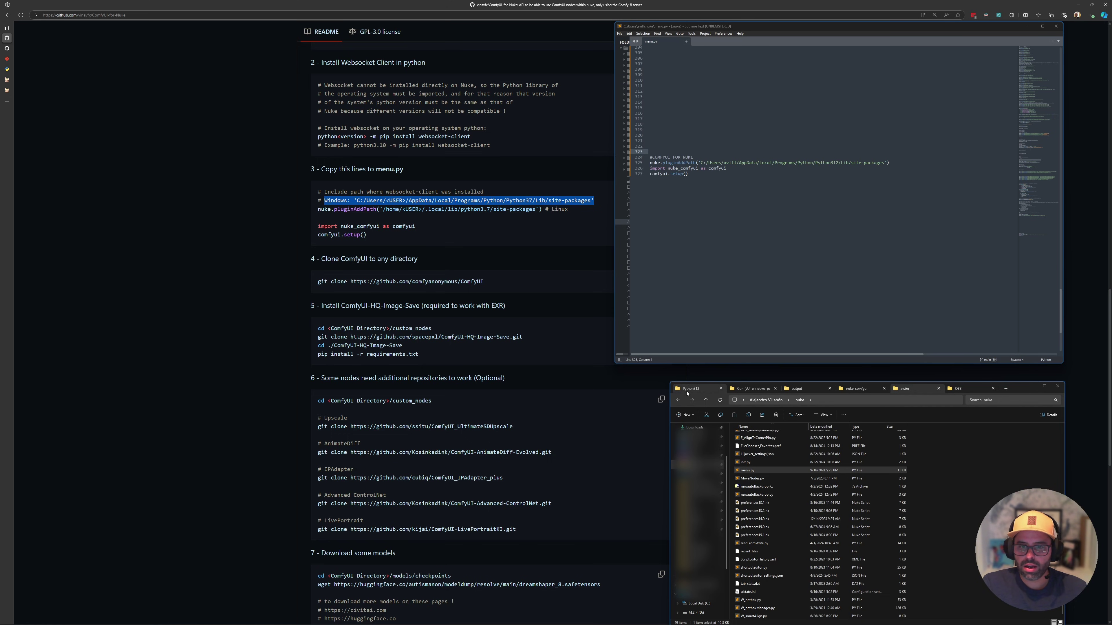
Open Lib\site-packages inside the Python312 folder and compare its full path with the nuke.pluginAddPath line in menu.py.
left_click(697, 389)
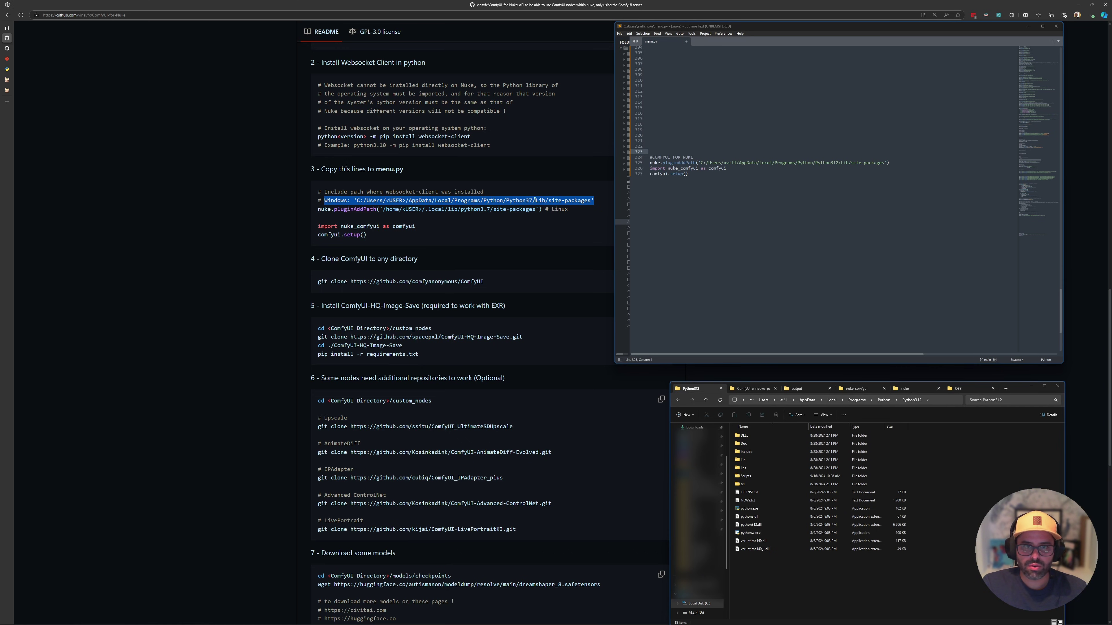
left_click(549, 201)
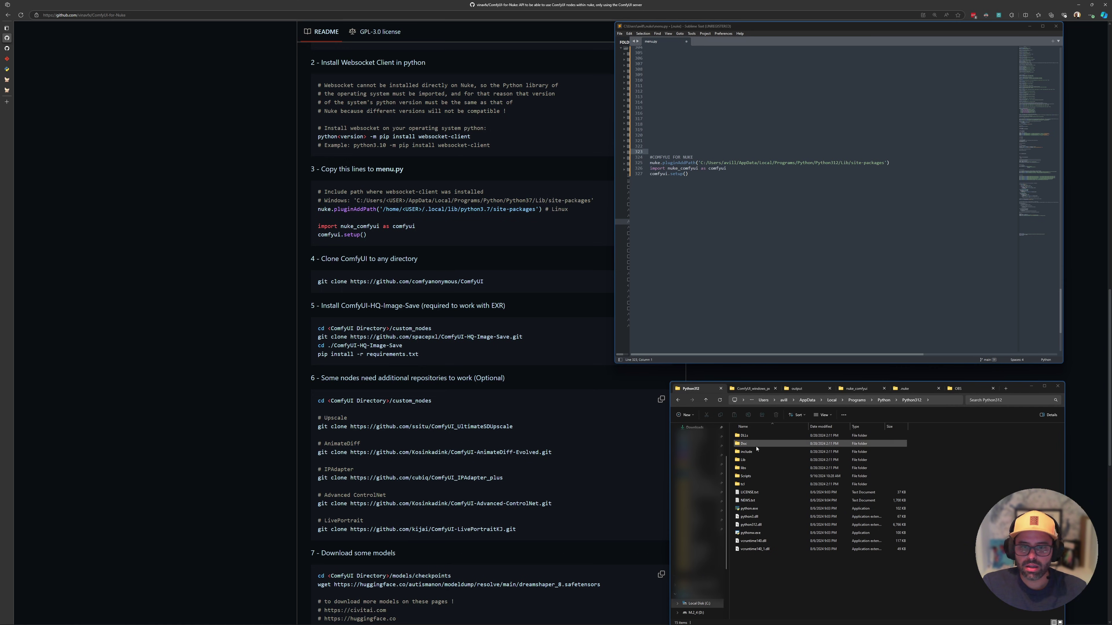
double_click(743, 460)
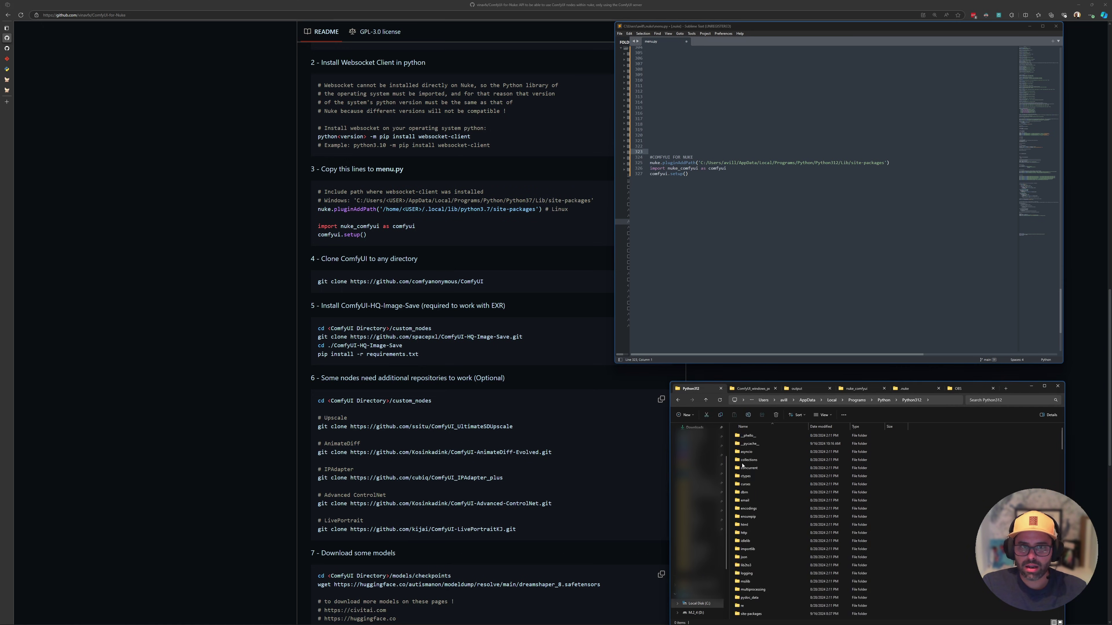
key("s")
key("Return")
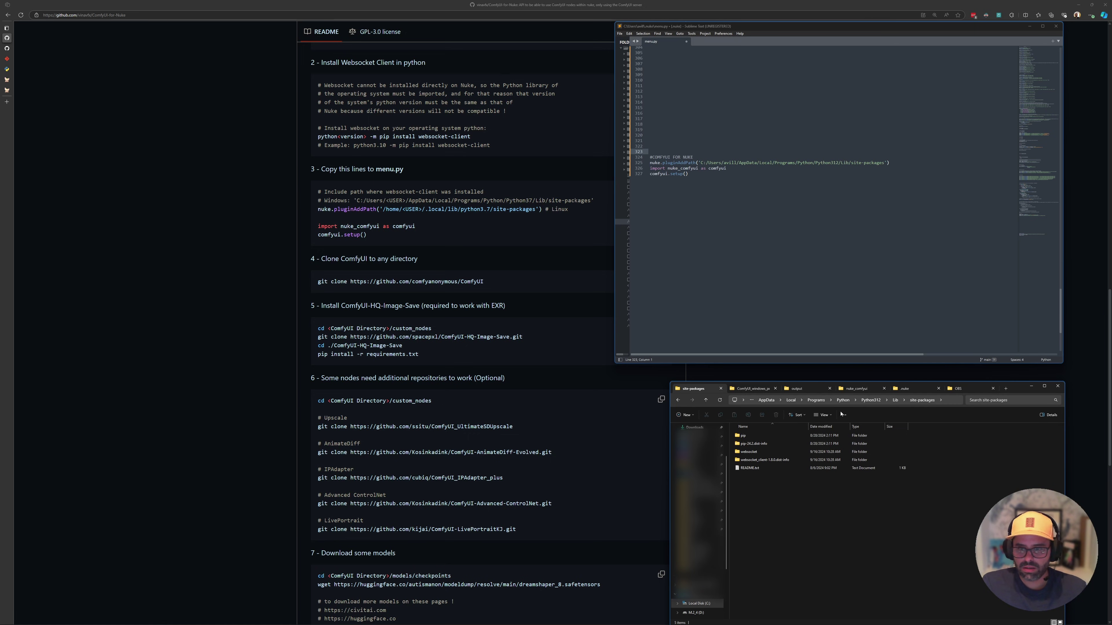
left_click_drag(1020, 394, 1011, 385)
left_click(925, 391)
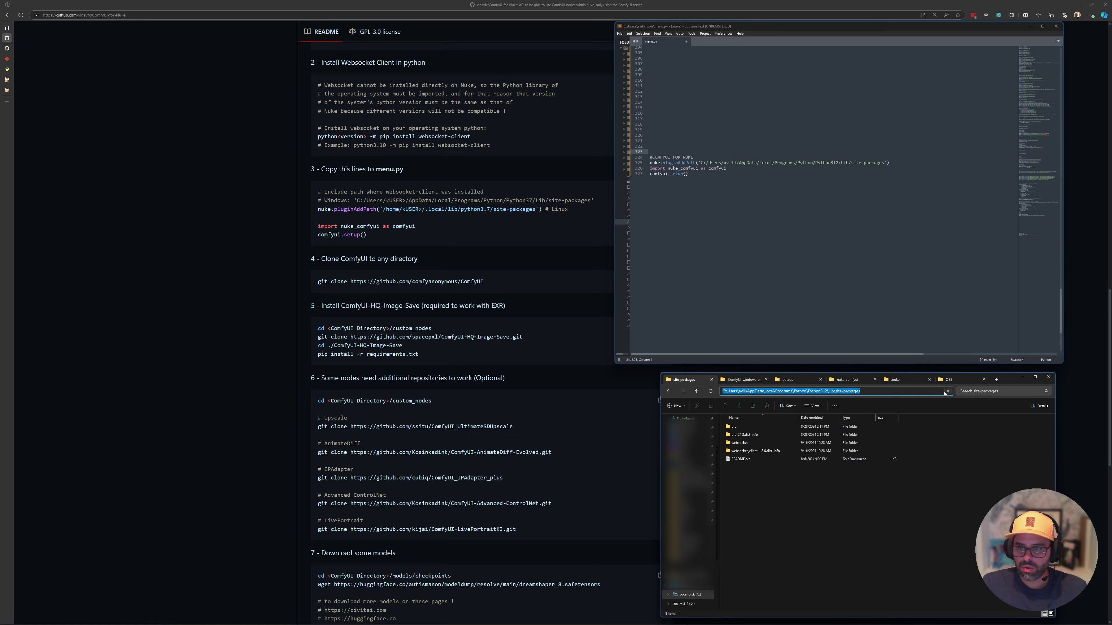
left_click(747, 254)
left_click_drag(701, 163, 884, 163)
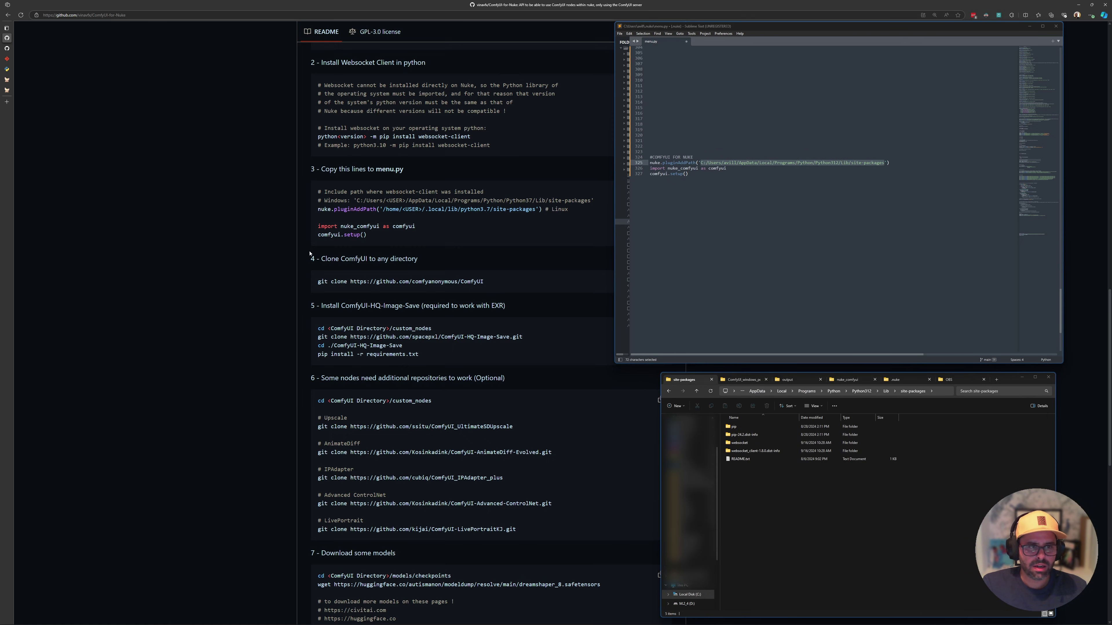
Close menu.py and read README step 4 on cloning ComfyUI to any directory.
left_click_drag(310, 254, 419, 259)
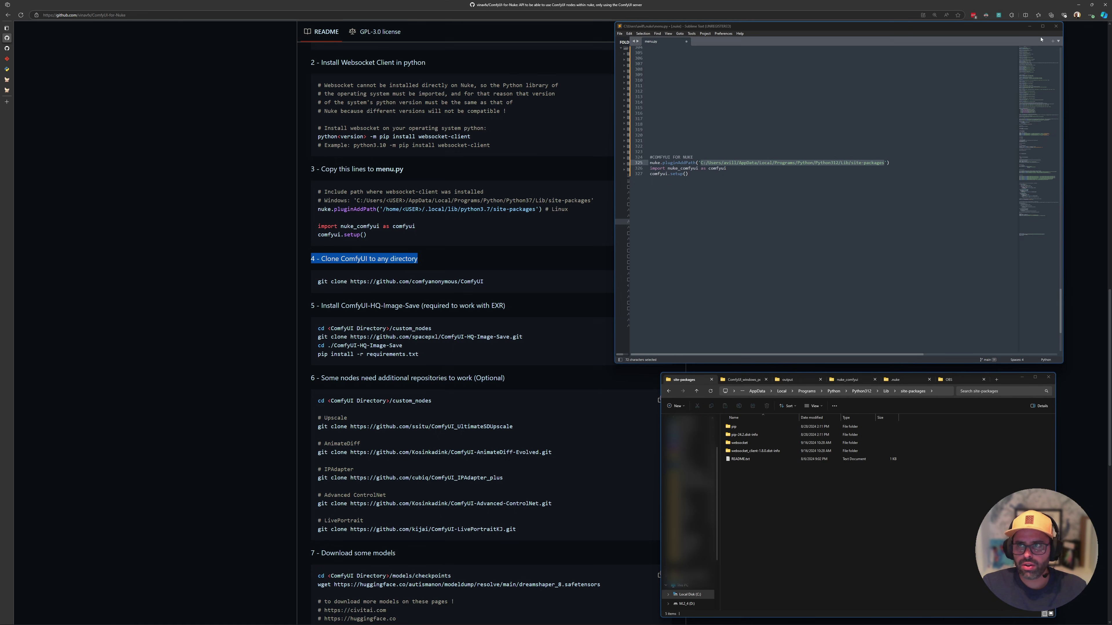
left_click(1056, 26)
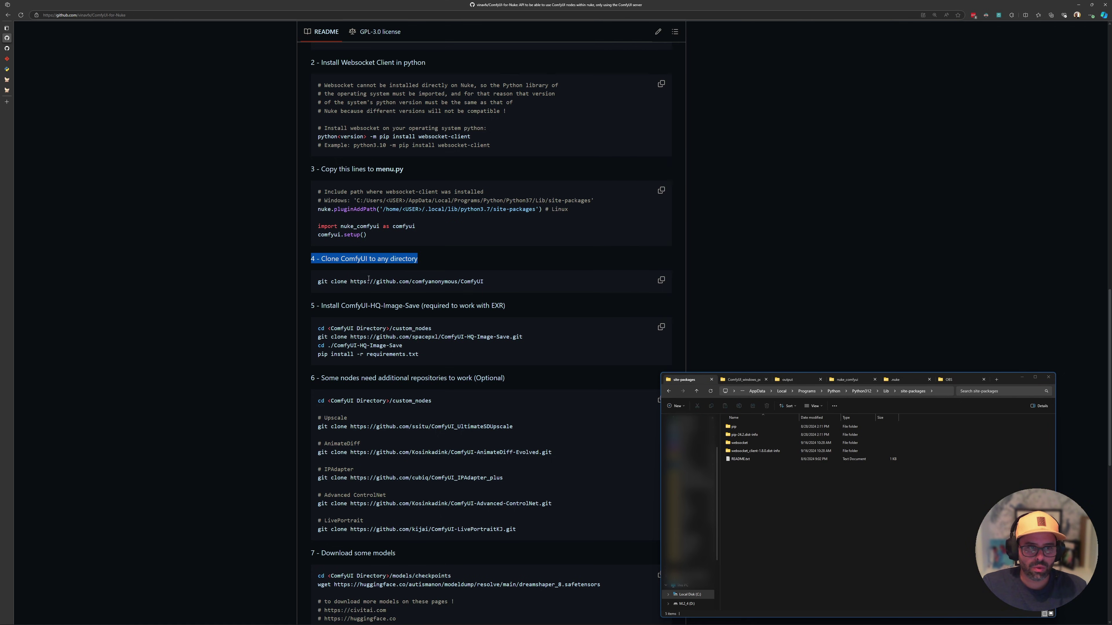
left_click(522, 281)
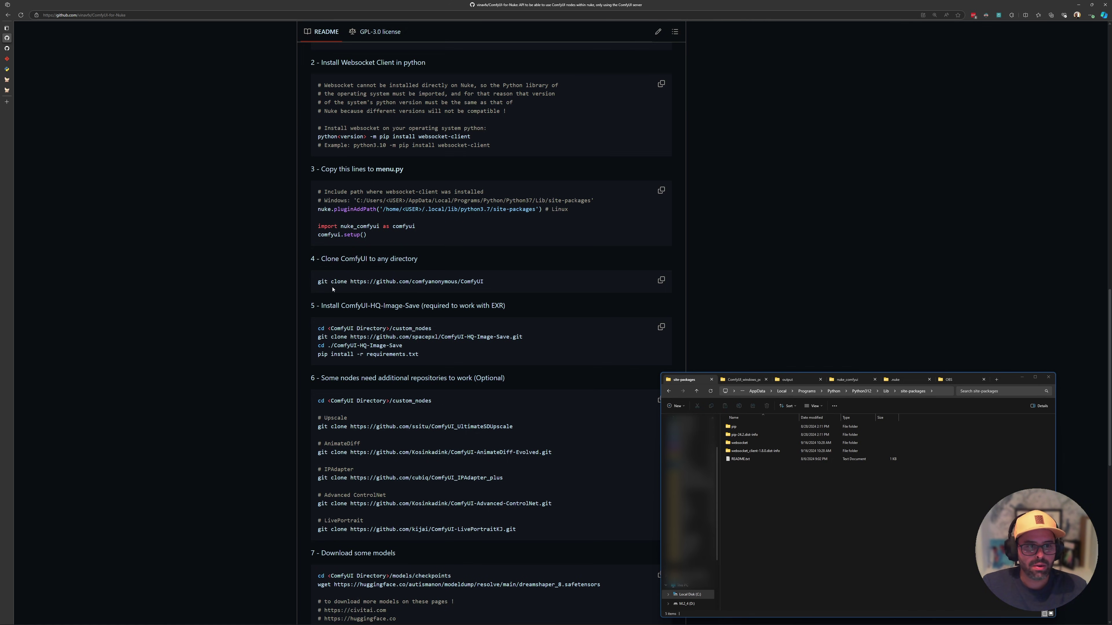
Read README step 5 on installing ComfyUI-HQ-Image-Save for EXR support and put the file browser away.
left_click_drag(322, 306, 435, 306)
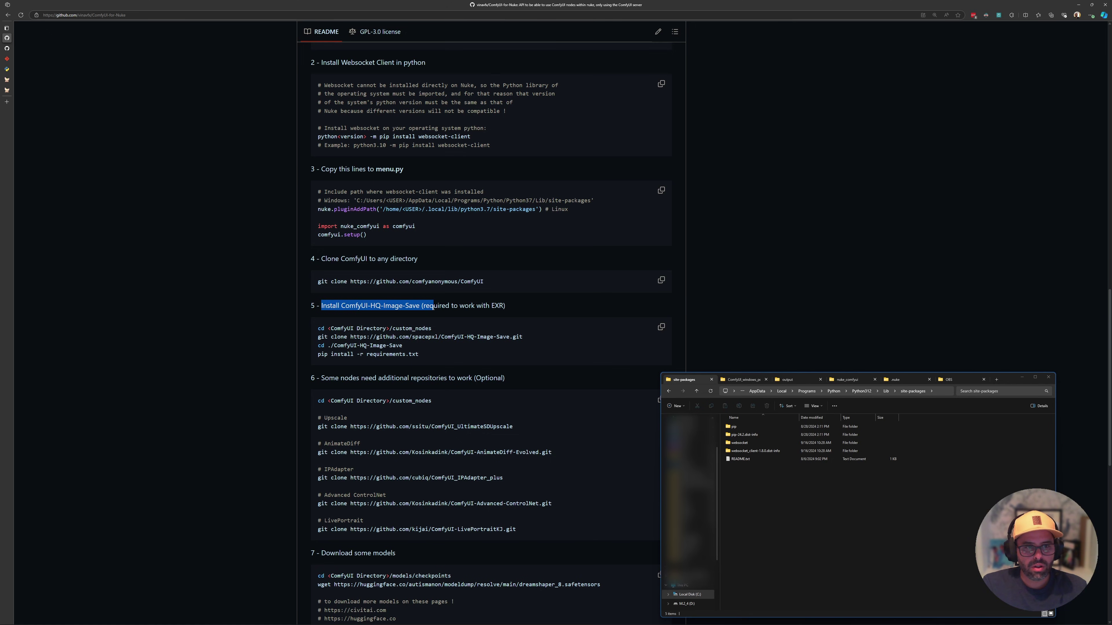
left_click(313, 251)
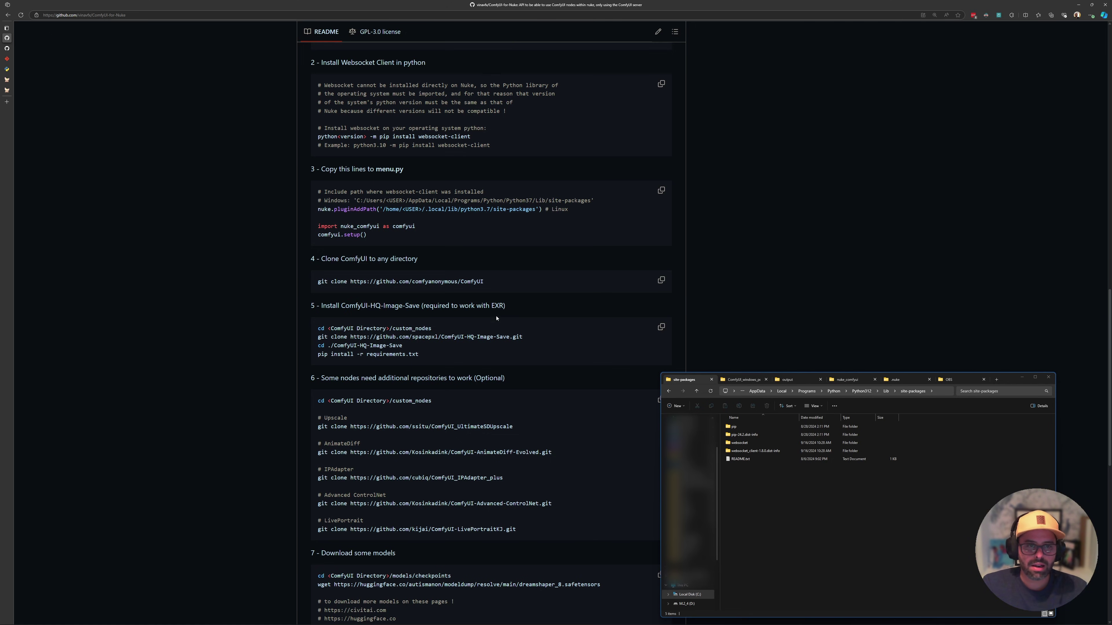
left_click(1021, 377)
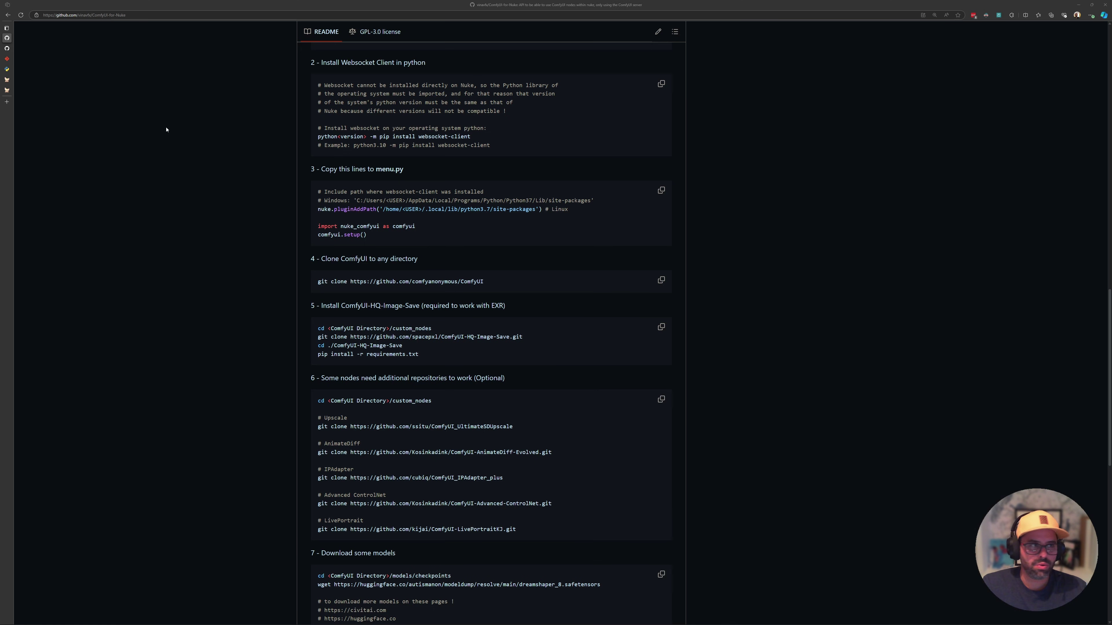
Switch to ComfyUI and search the Manager's custom nodes for "hq" to check the ComfyUI-HQ-Image-Save install, closing the Manager without changing it.
left_click(18, 79)
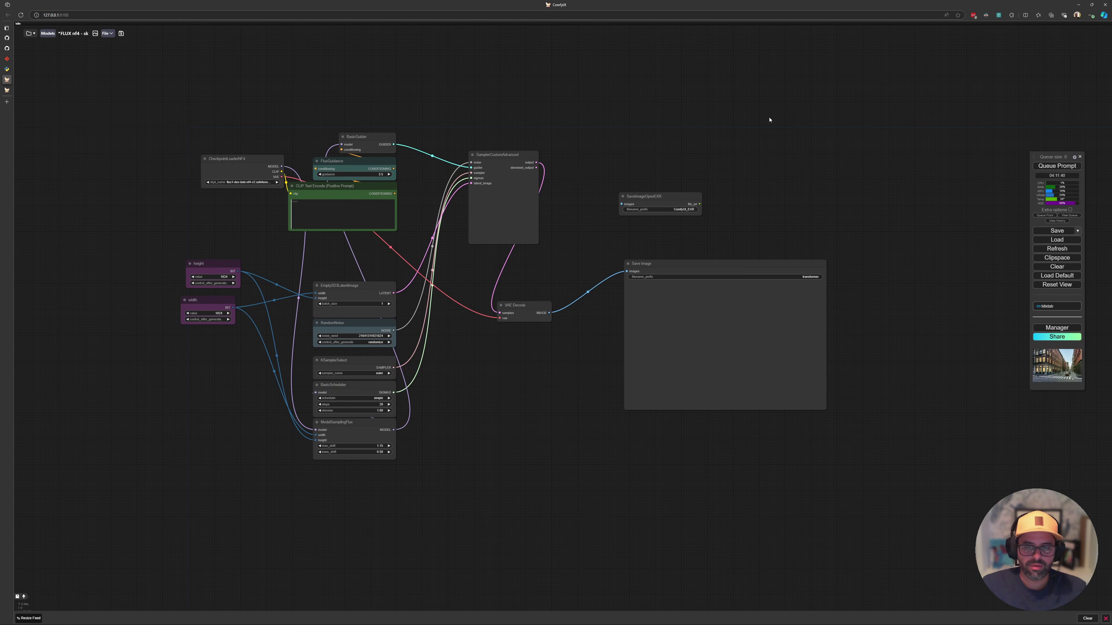
left_click(1056, 328)
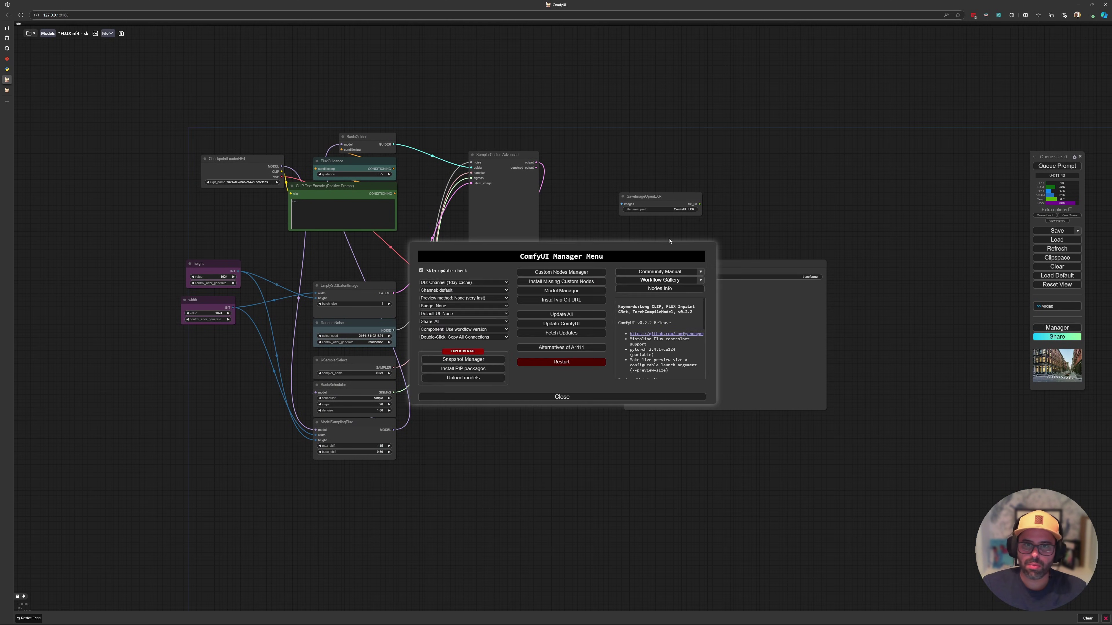
left_click(552, 275)
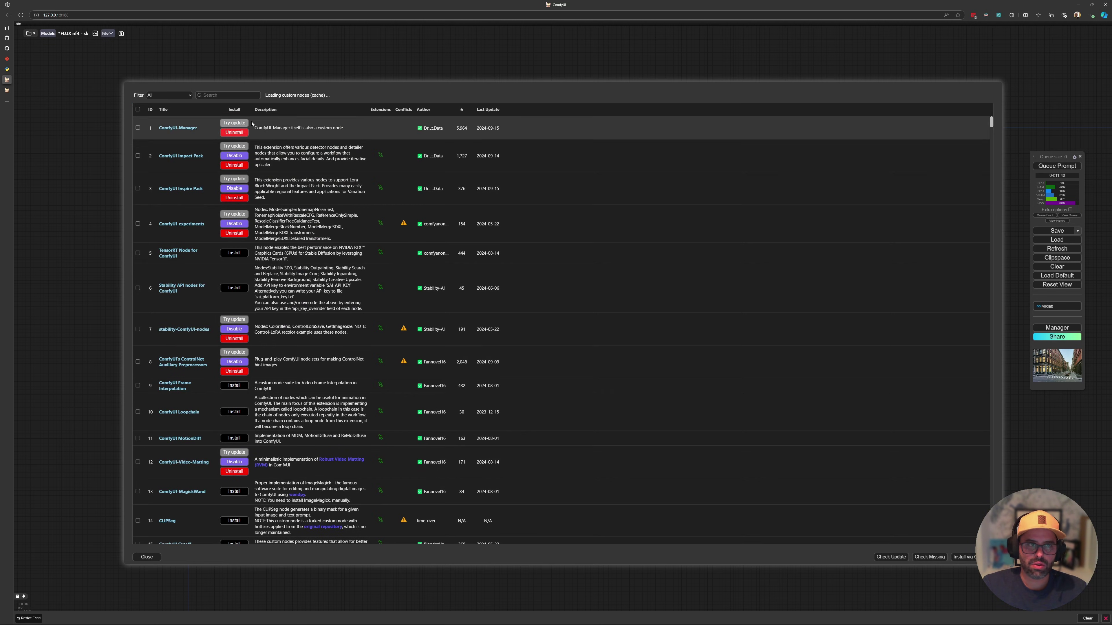
left_click(227, 95)
type("hq")
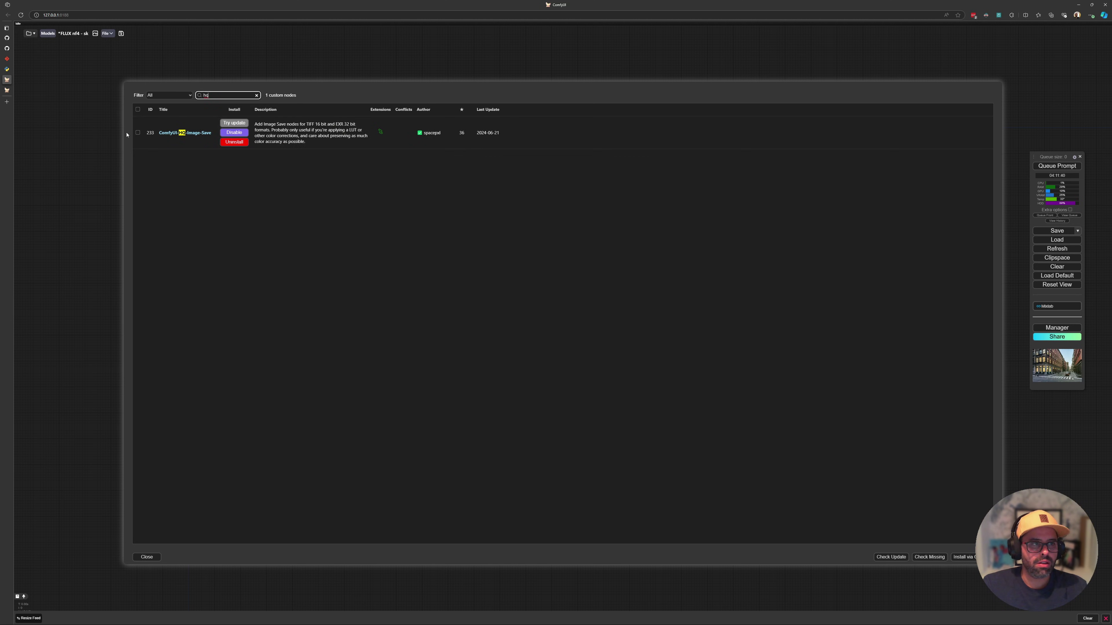
left_click(137, 133)
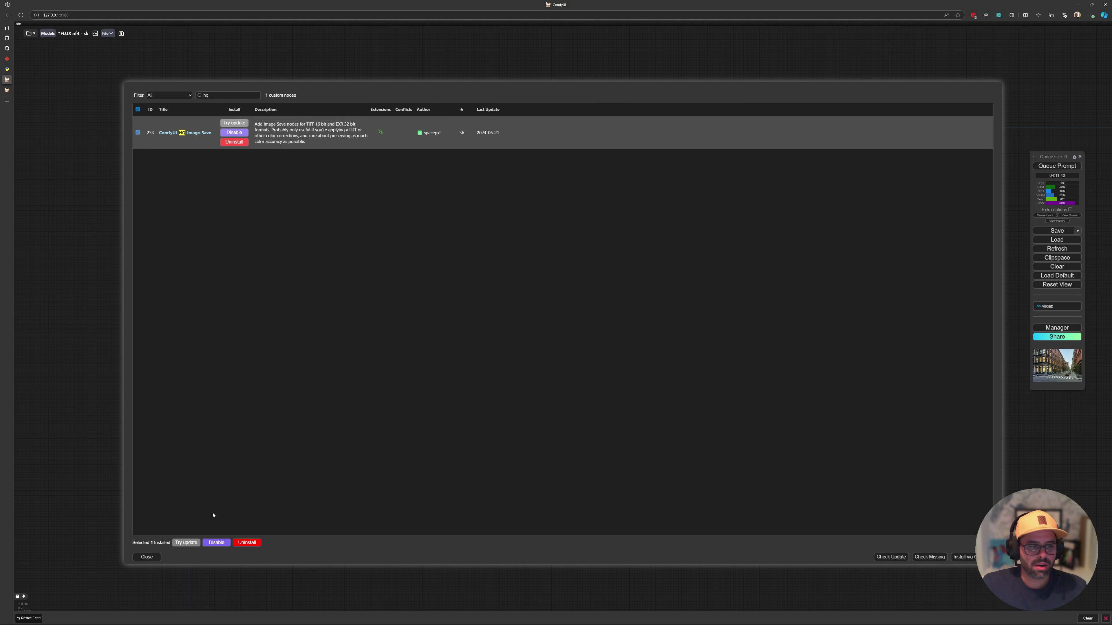
left_click(146, 557)
left_click(670, 397)
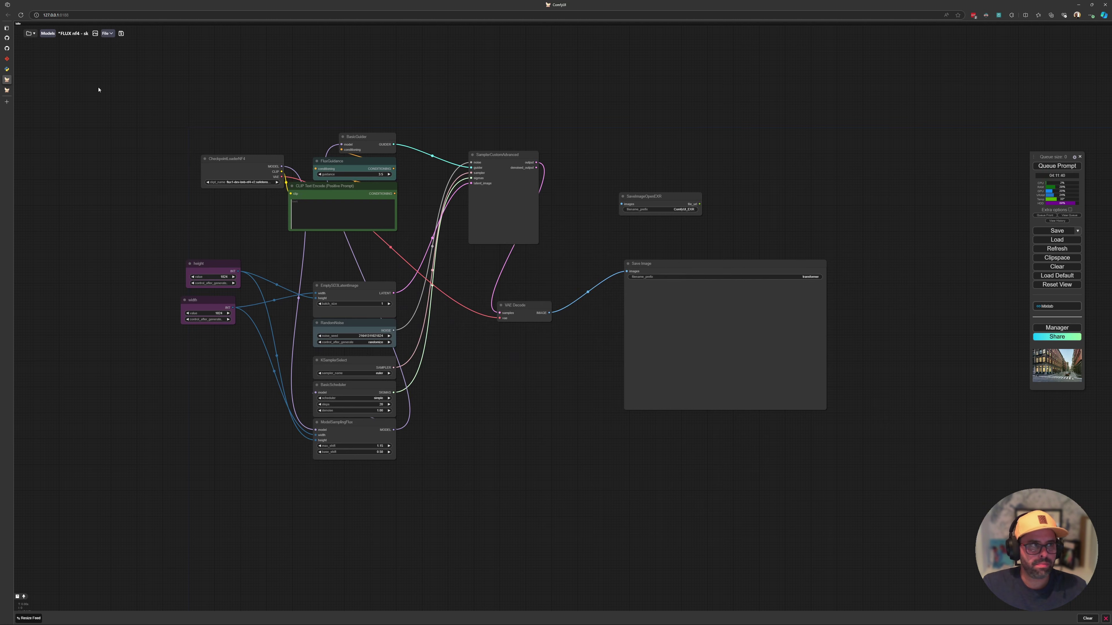
Return to the GitHub README and read steps 5 to 7 on HQ-Image-Save, the optional node repositories and the model downloads.
left_click(6, 38)
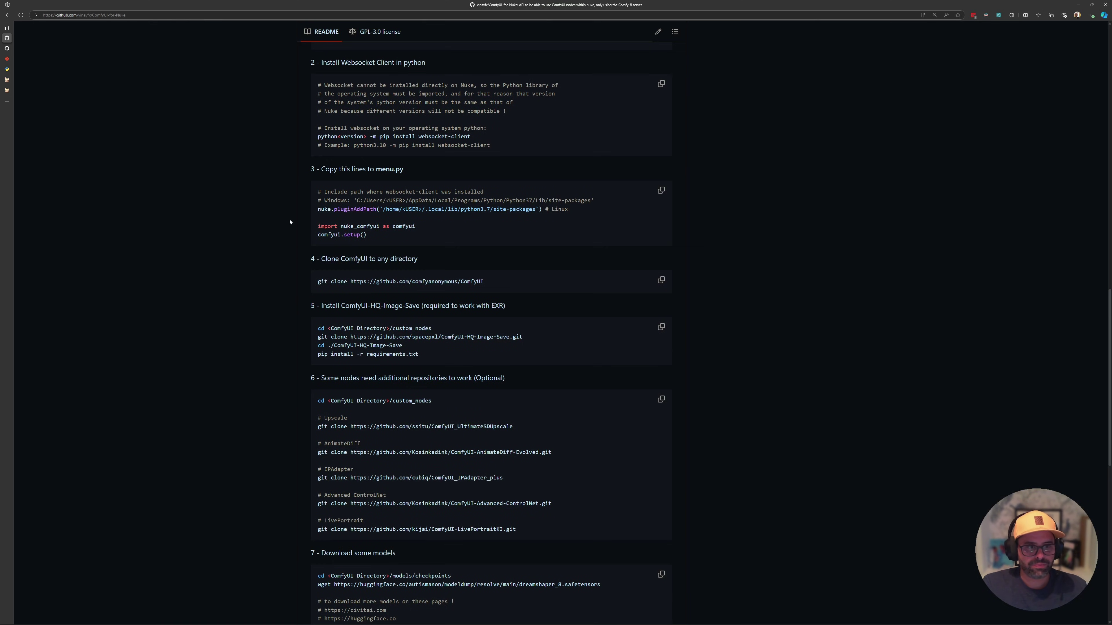
left_click_drag(321, 304, 415, 329)
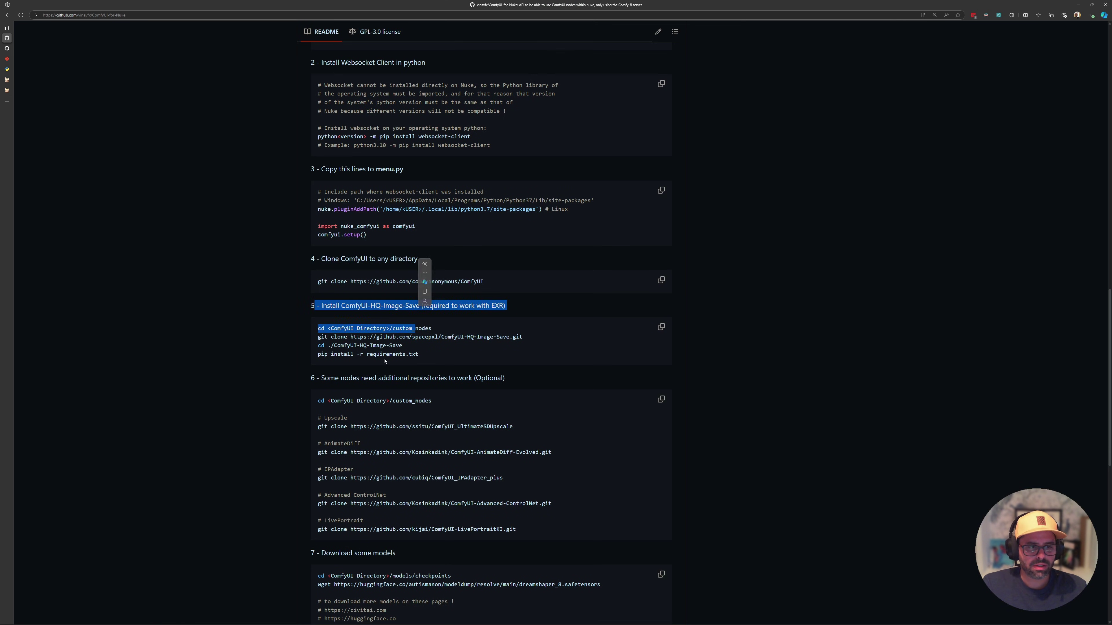
left_click(309, 377)
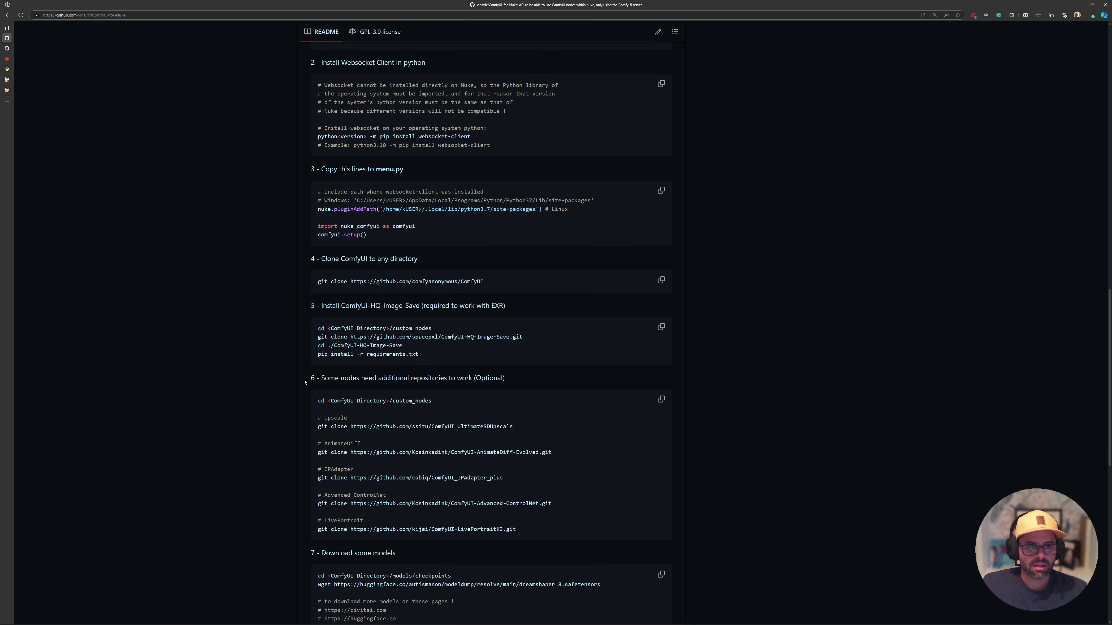
scroll(306, 377, "down", 3)
left_click_drag(472, 234, 498, 241)
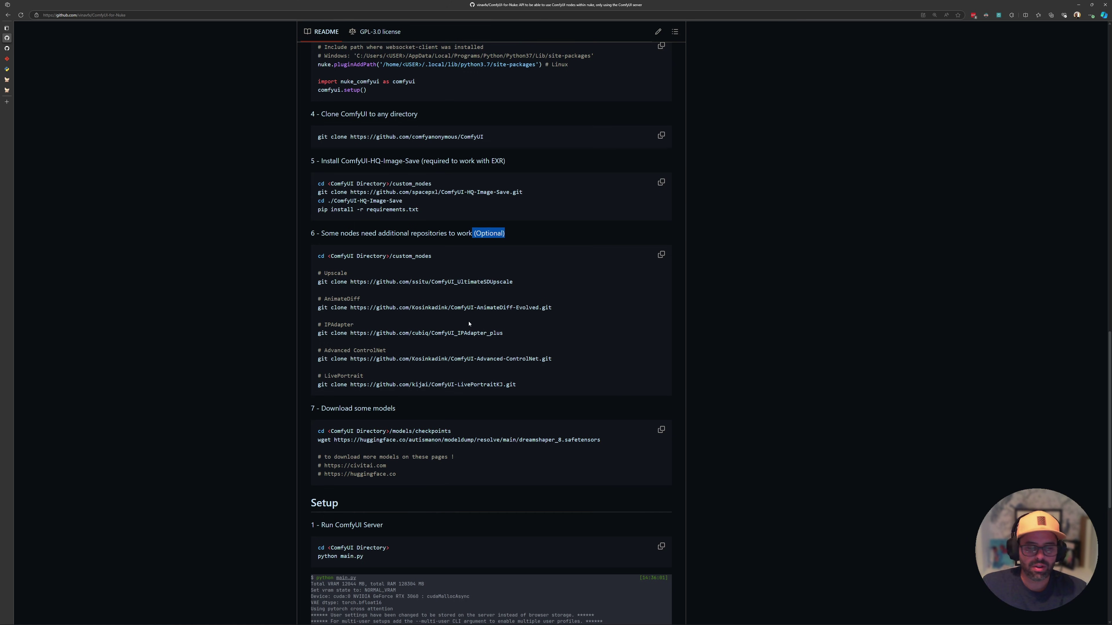
mouse_move(328, 256)
left_mouse_down()
mouse_move(410, 385)
mouse_move(431, 385)
mouse_move(414, 385)
left_mouse_up()
left_click_drag(327, 432, 387, 482)
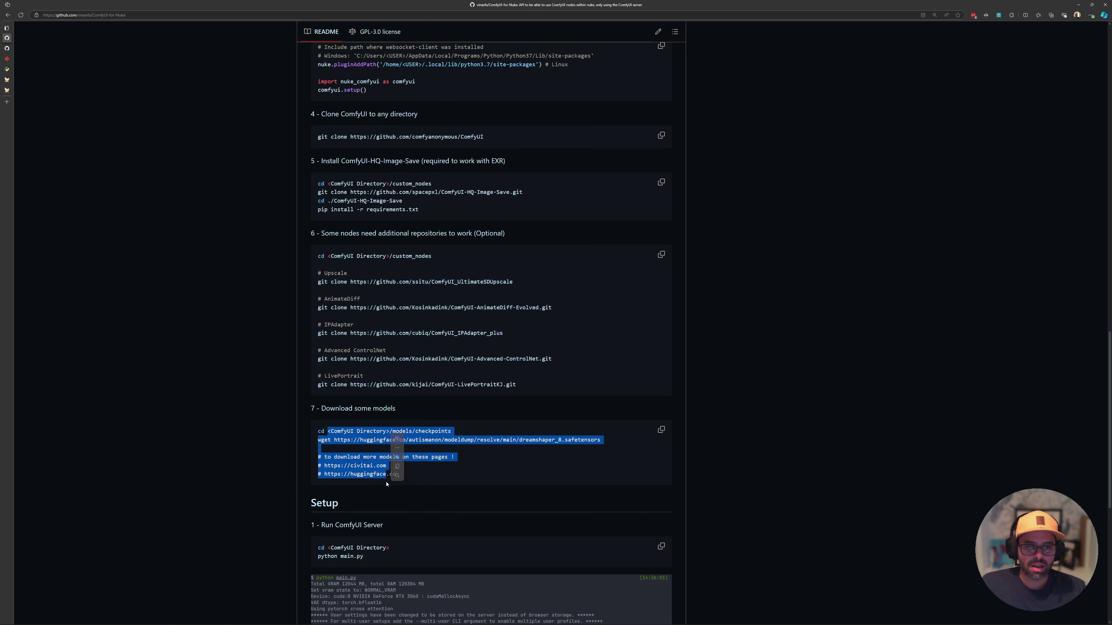
left_click_drag(290, 325, 292, 333)
scroll(329, 347, "down", 2)
scroll(330, 347, "up", 2)
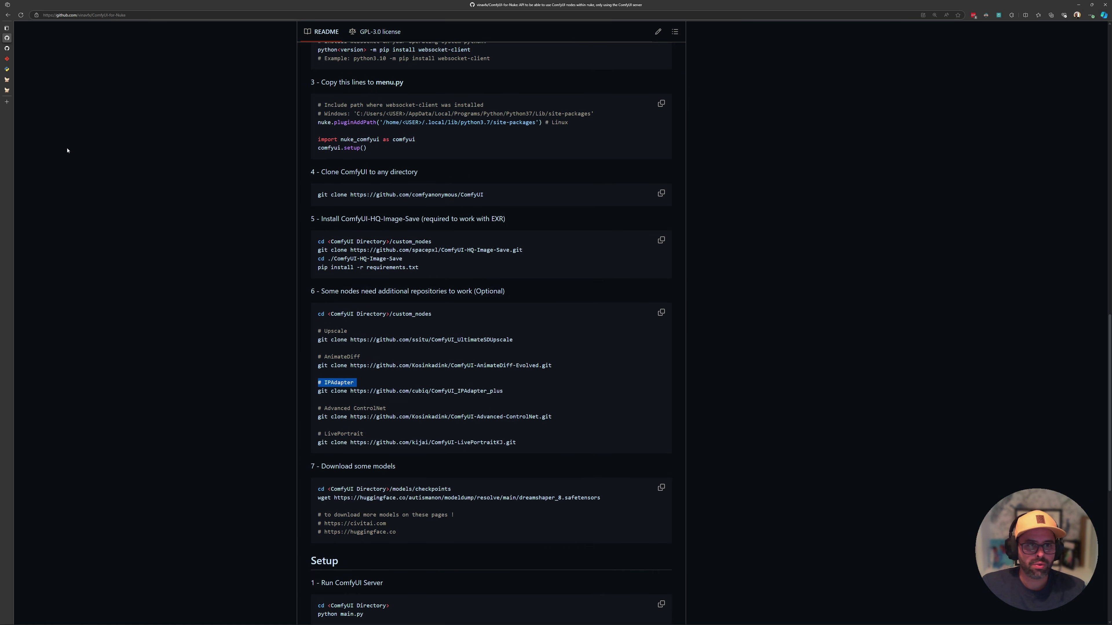
Switch to Nuke and run Update all ComfyUI to load the ComfyUI nodes.
left_click(911, 345)
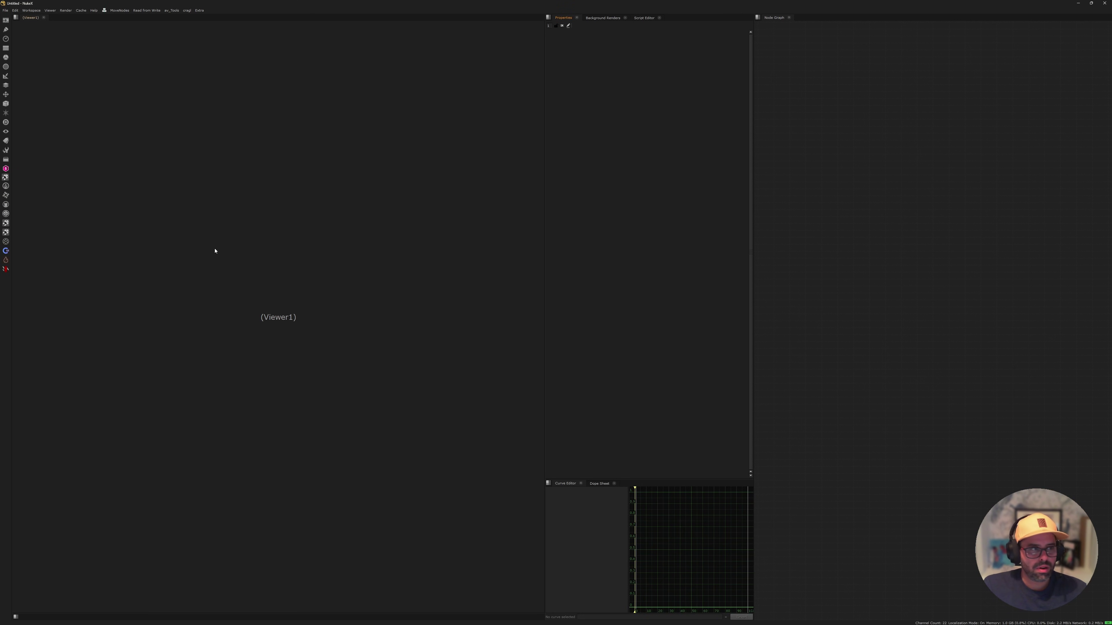
left_click(6, 251)
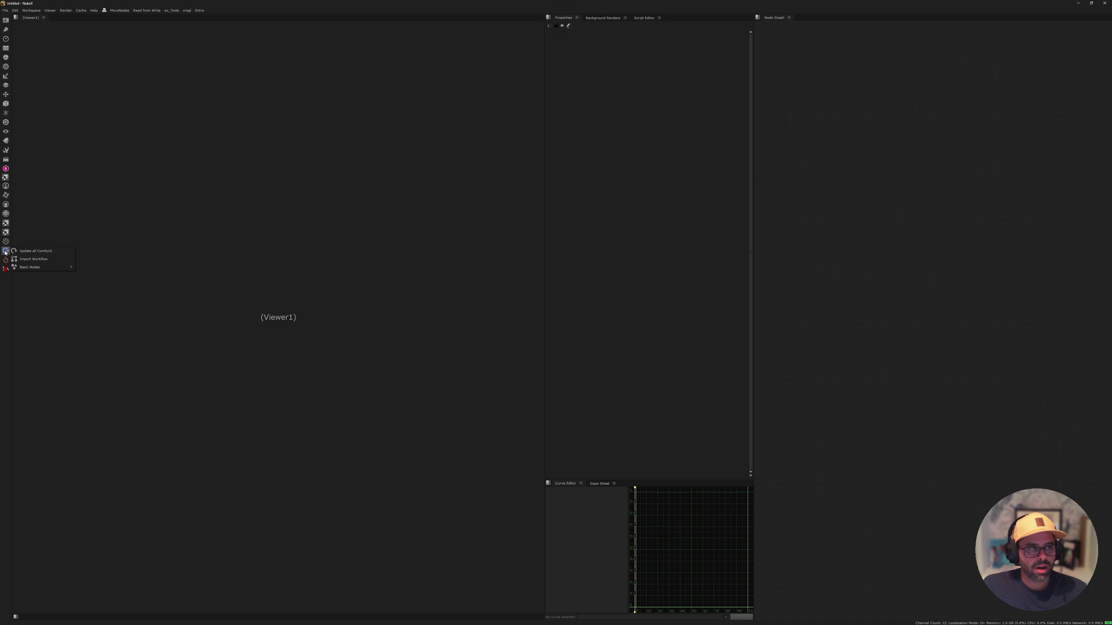
mouse_move(49, 268)
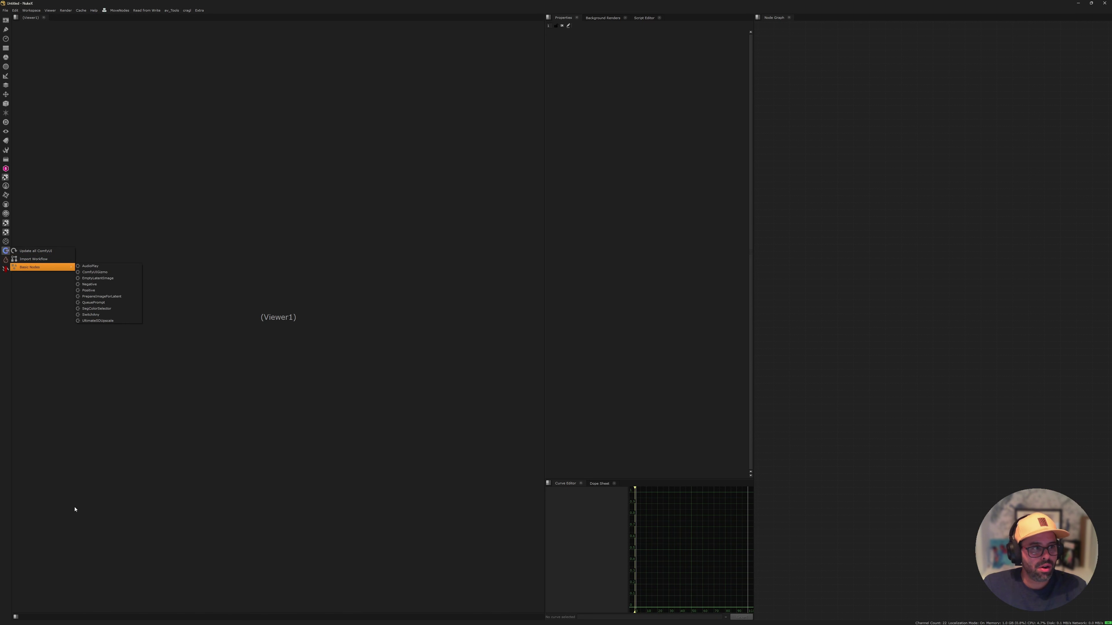
left_click(36, 251)
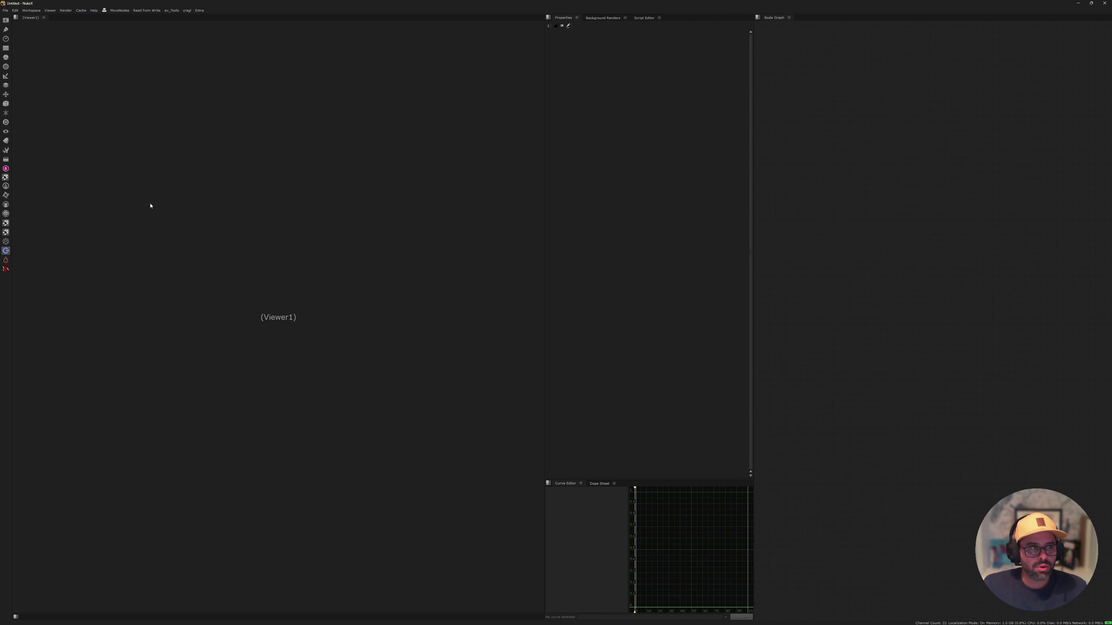
Examine the ComfyUI node categories available in Nuke, including the Searge LLM nodes.
left_click(7, 251)
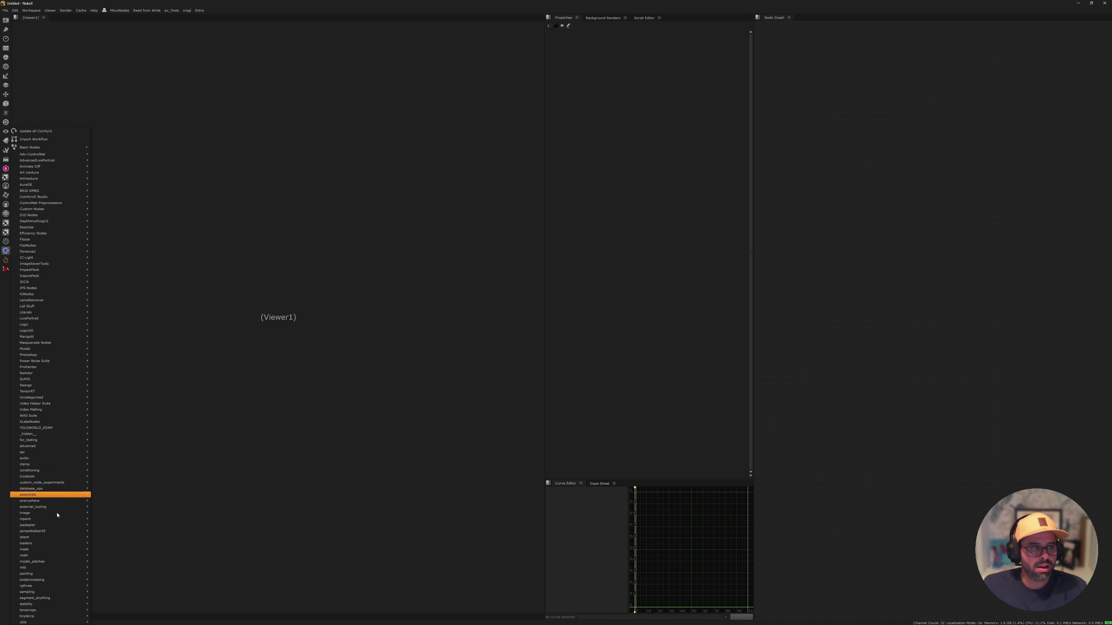
mouse_move(44, 385)
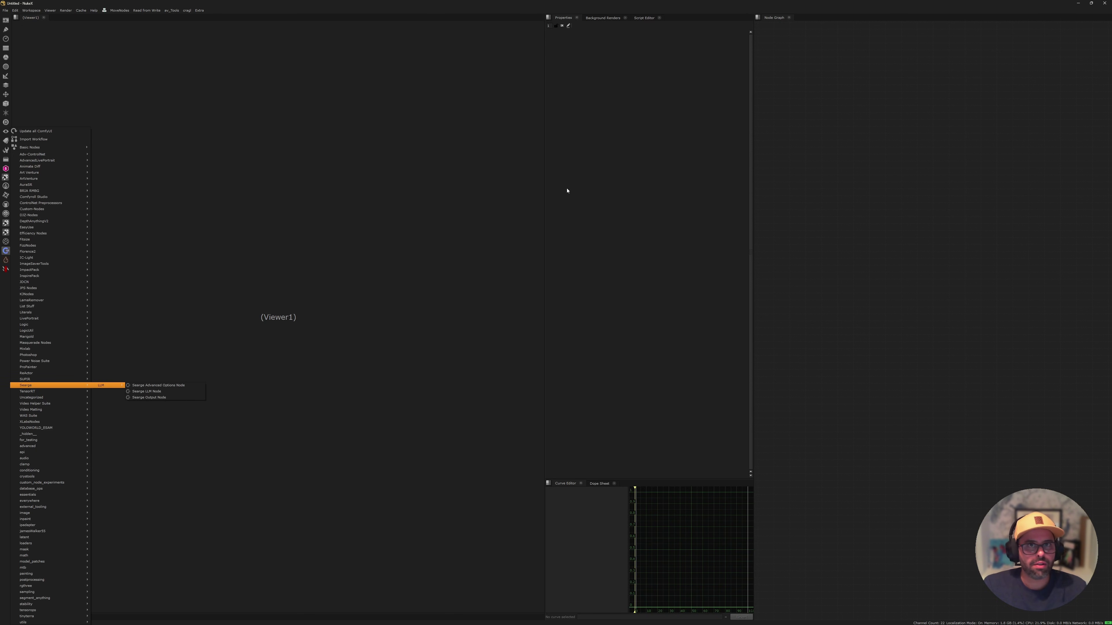
left_click(402, 184)
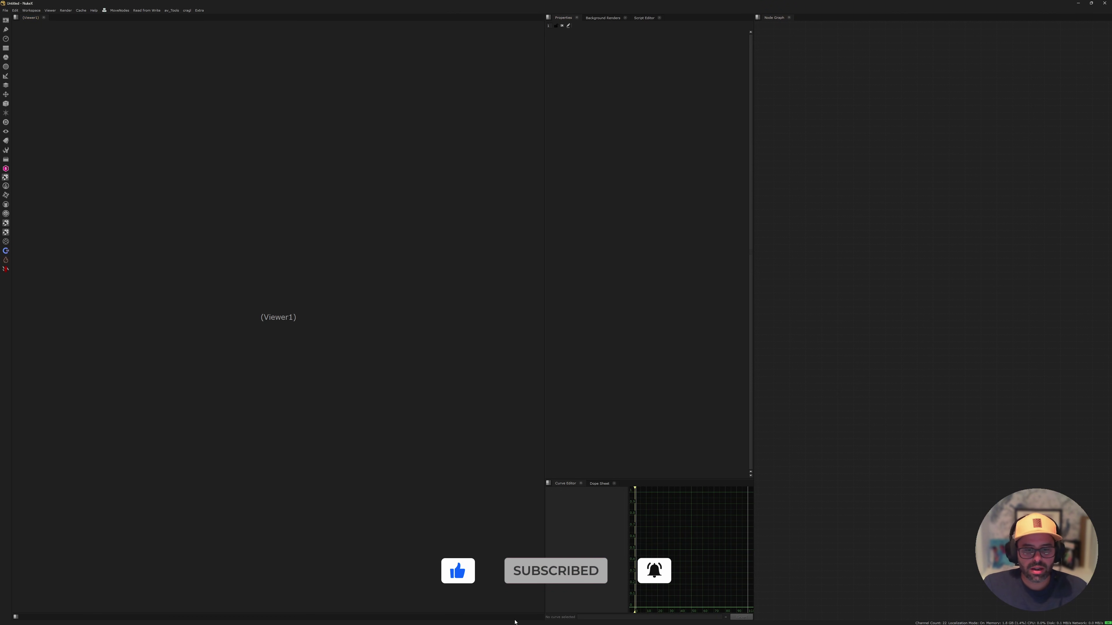
Switch to the ComfyUI page in the browser and try to save the FLUX nf4 workflow as workflow.json.
left_click(479, 618)
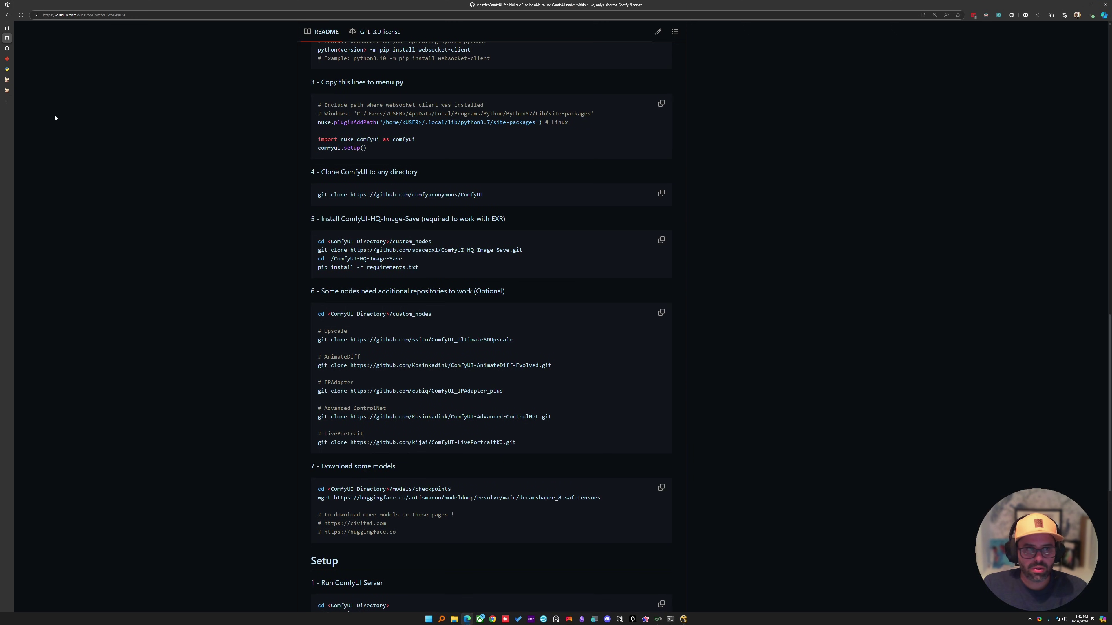
left_click(6, 81)
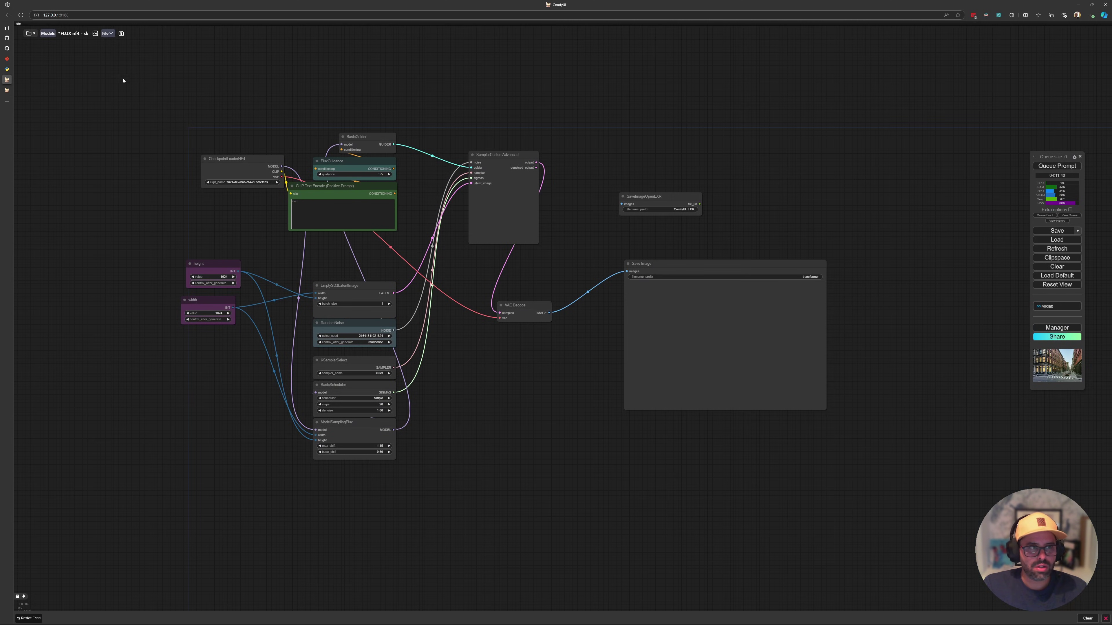
left_click_drag(123, 80, 174, 75)
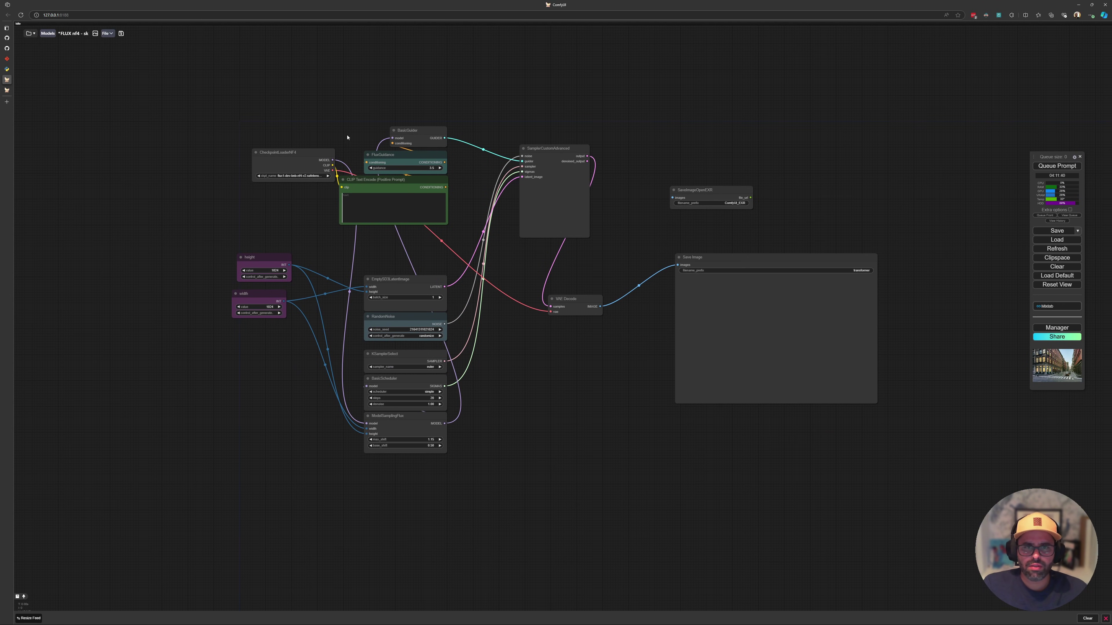
left_click(1056, 231)
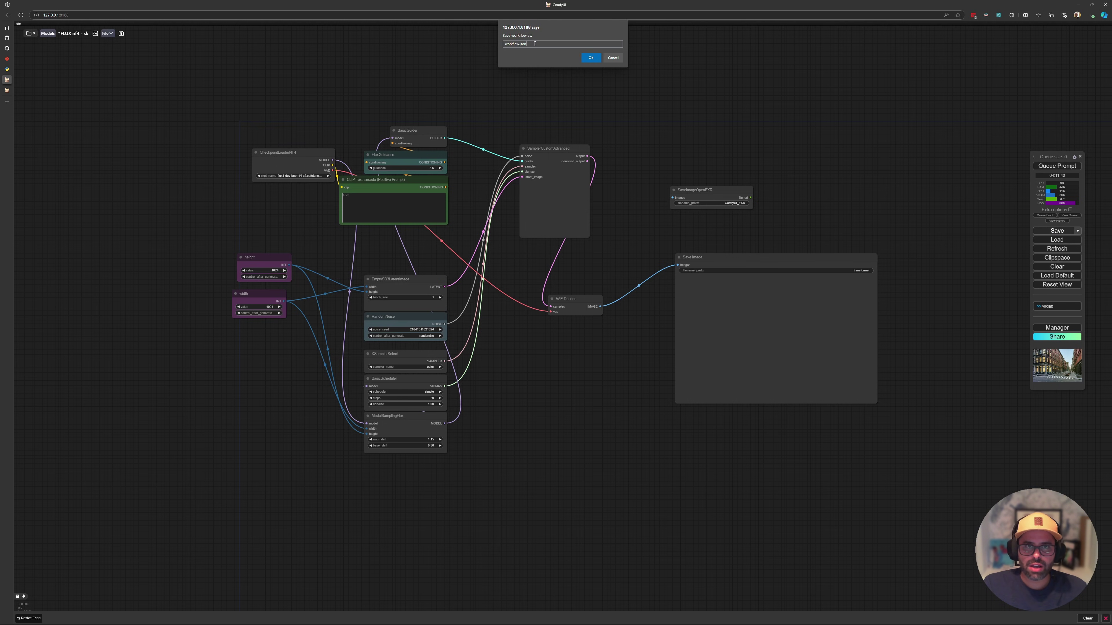
left_click(520, 44)
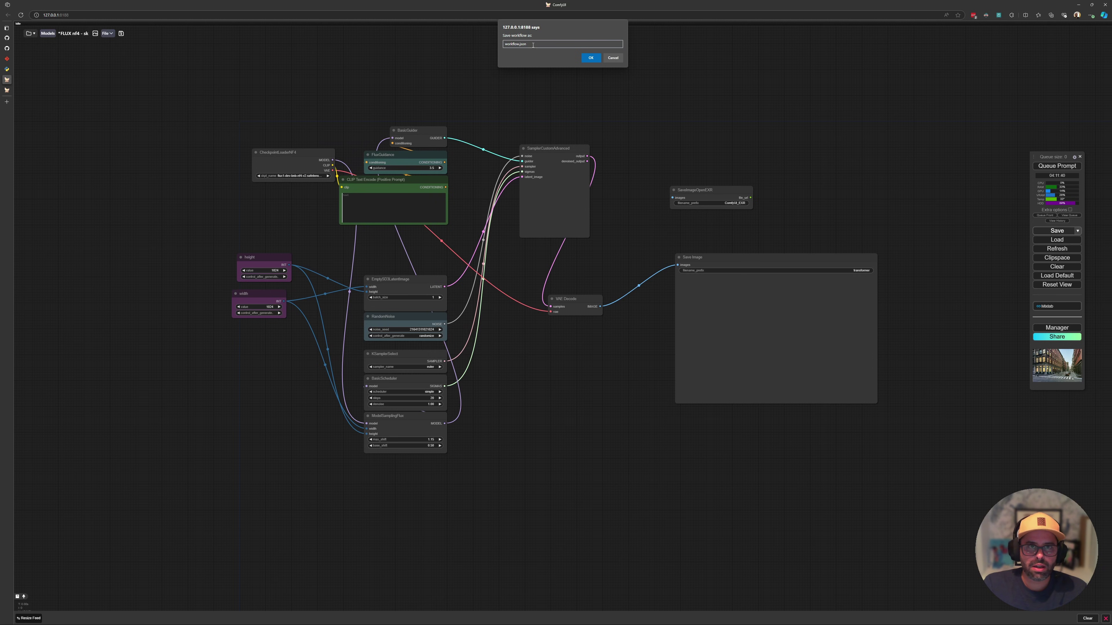
left_click_drag(533, 46, 467, 43)
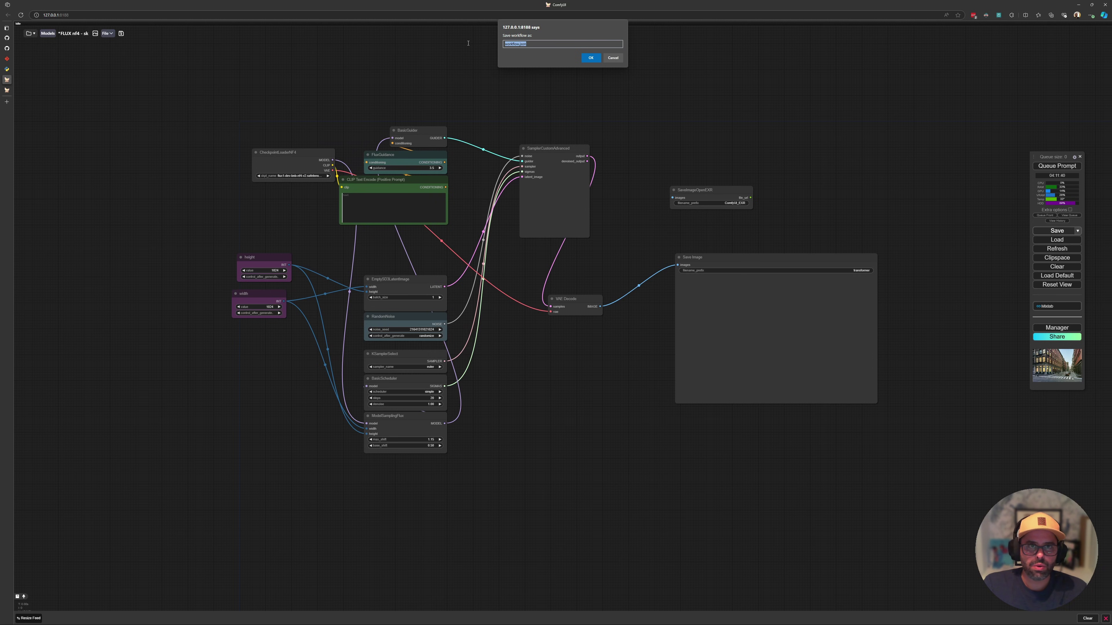
left_click(613, 57)
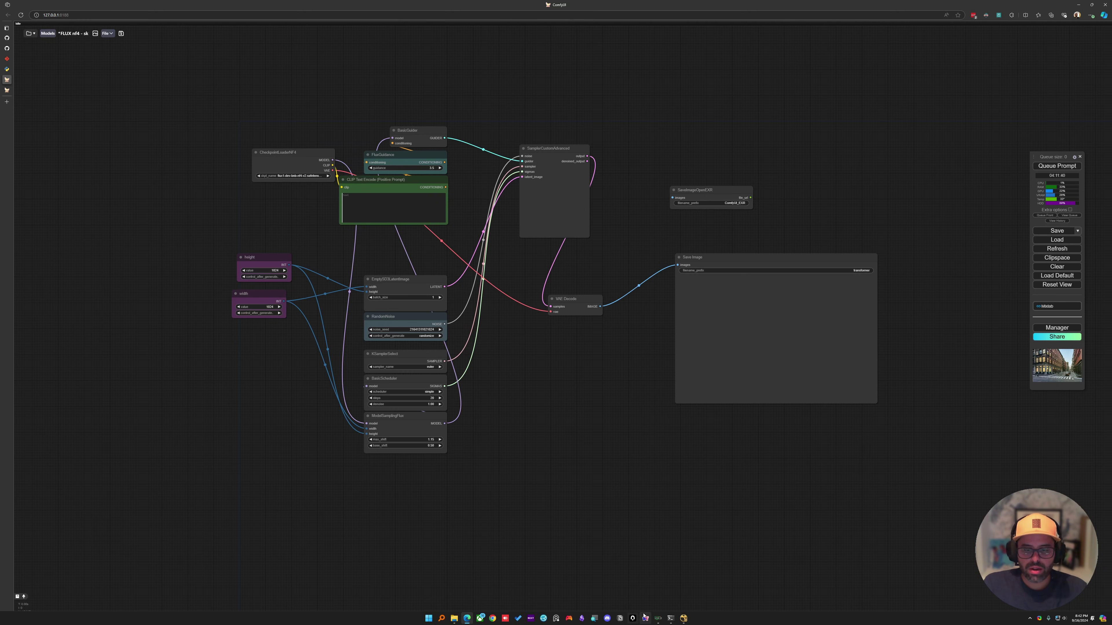
Switch to Nuke and import workflow_flux_nf4.json from the workflows folder as a ComfyUI workflow, dismissing the missing-nodes notice.
left_click(683, 617)
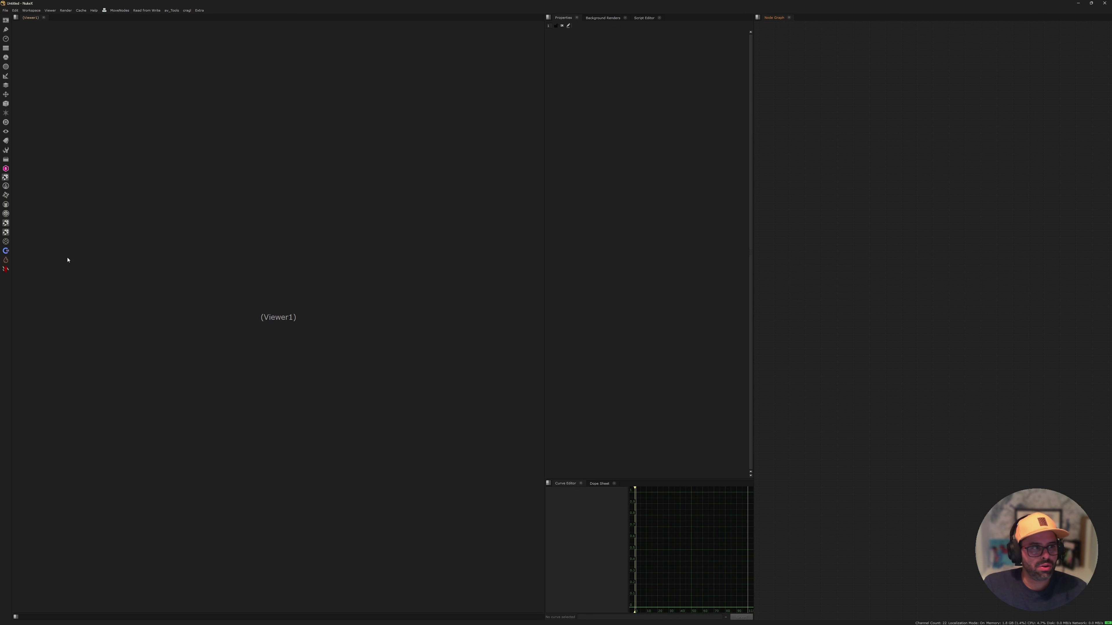
left_click(6, 251)
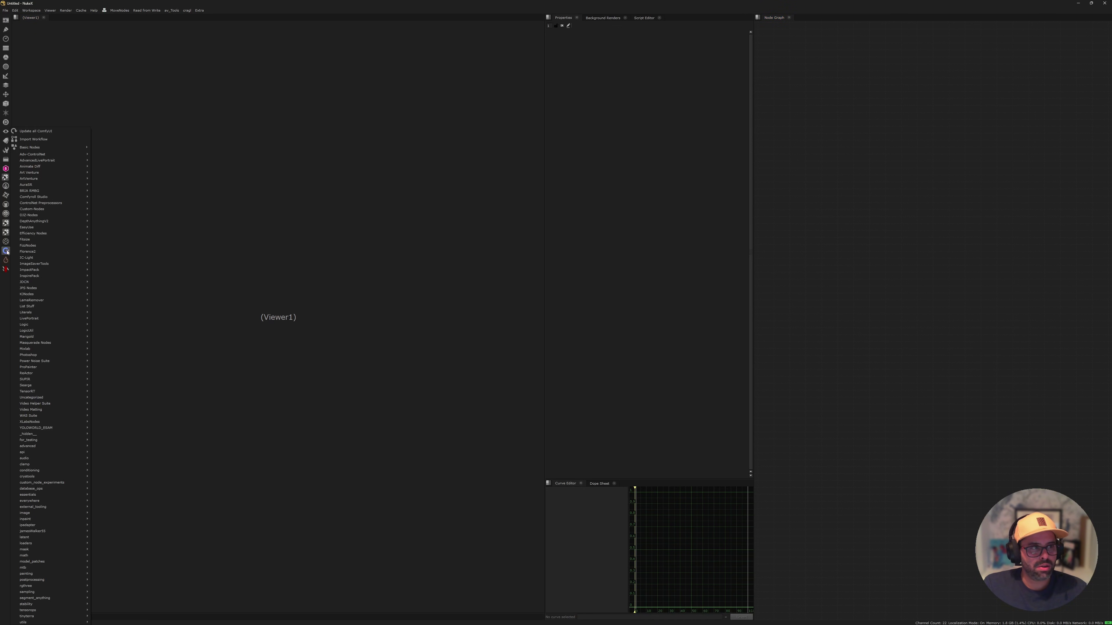
left_click(43, 140)
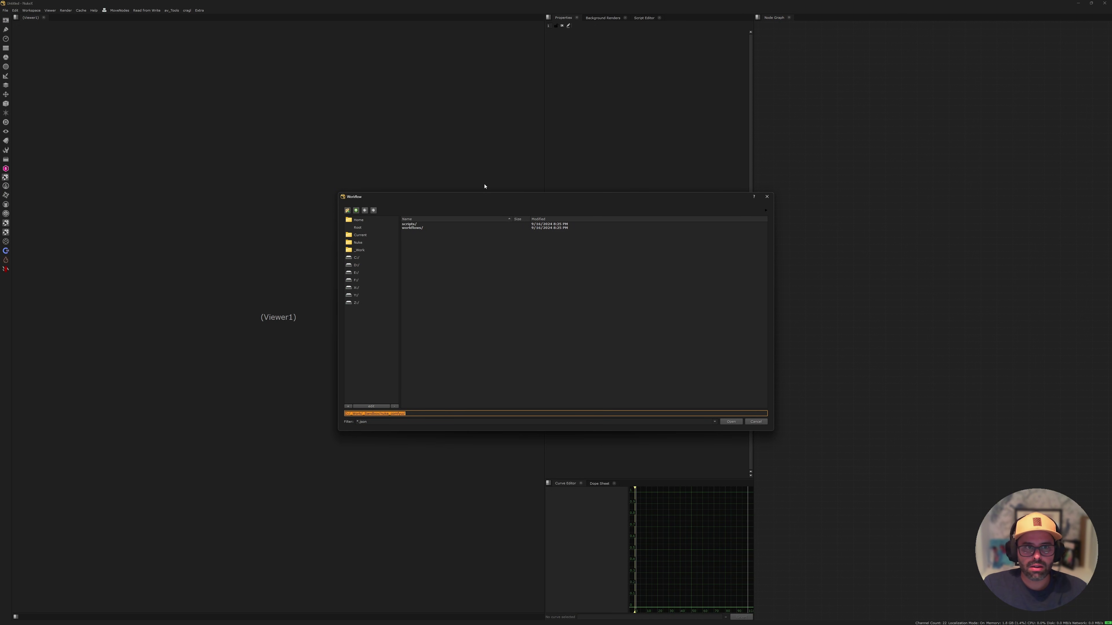
left_click_drag(448, 202, 456, 178)
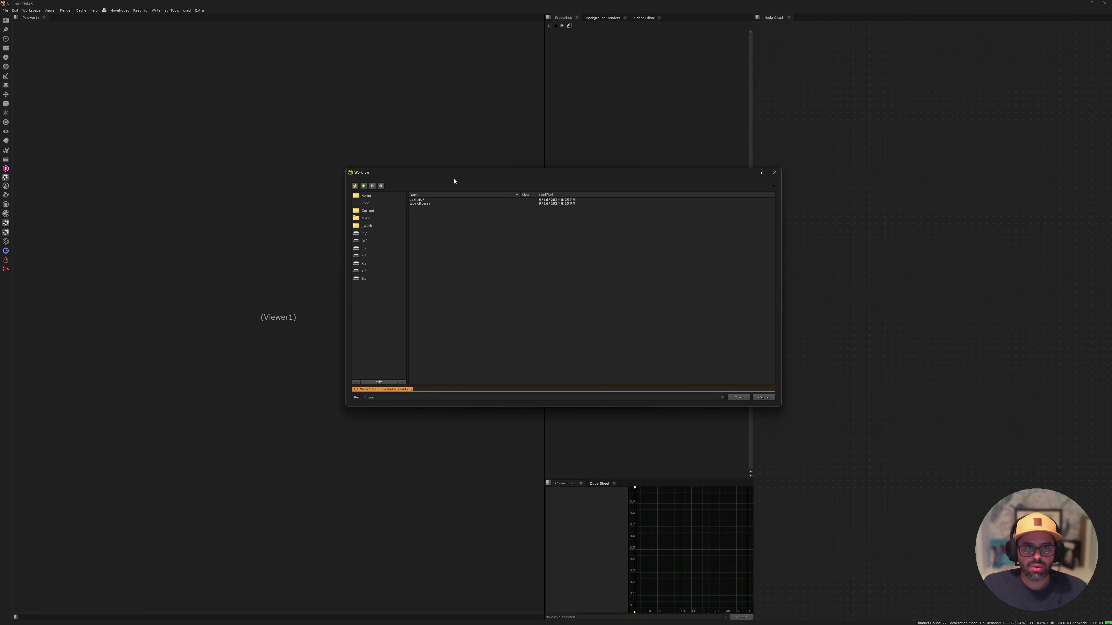
double_click(418, 204)
left_click(426, 204)
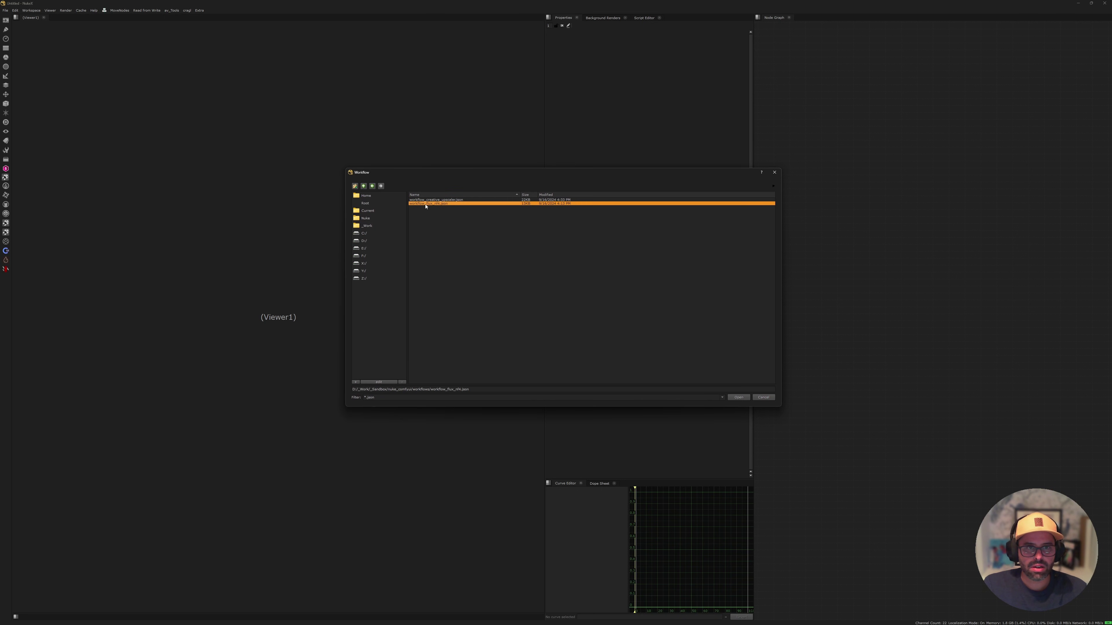
left_click(738, 397)
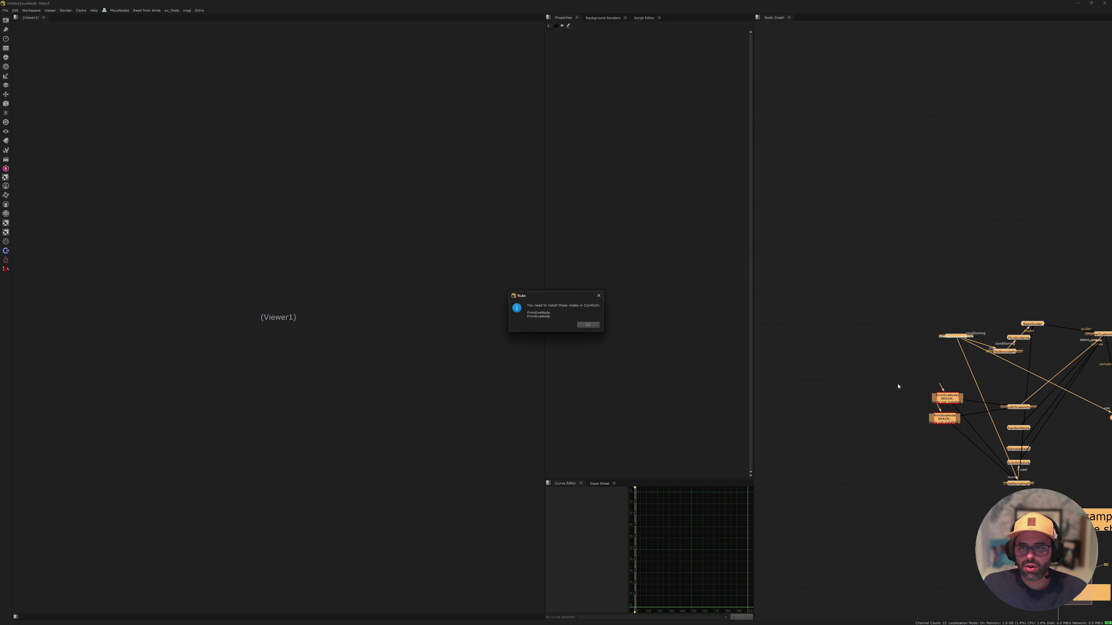
left_click(588, 324)
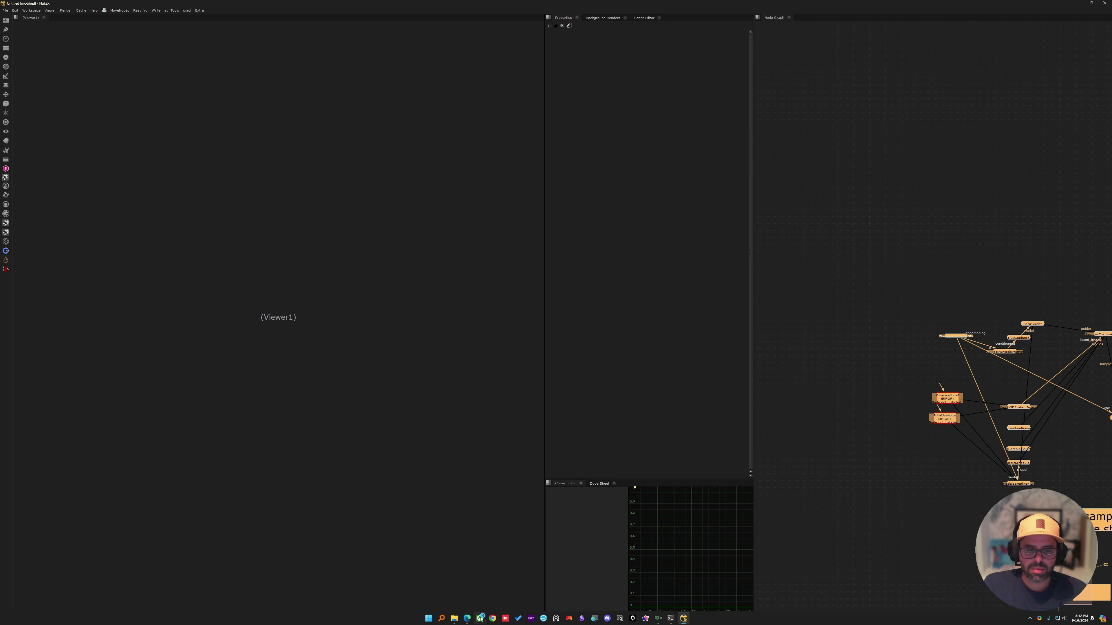
Switch to ComfyUI in the browser and reposition the height and width nodes in the FLUX workflow.
left_click(468, 619)
left_click_drag(268, 285, 326, 296)
scroll(328, 297, "up", 6)
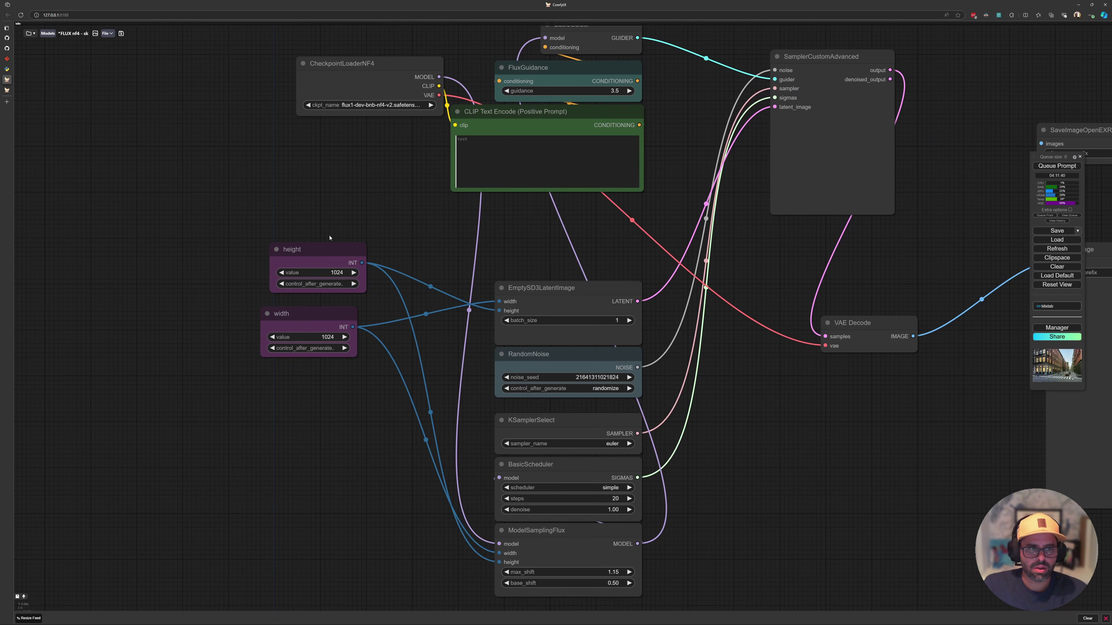
left_click_drag(329, 249, 330, 240)
left_click_drag(307, 315, 317, 337)
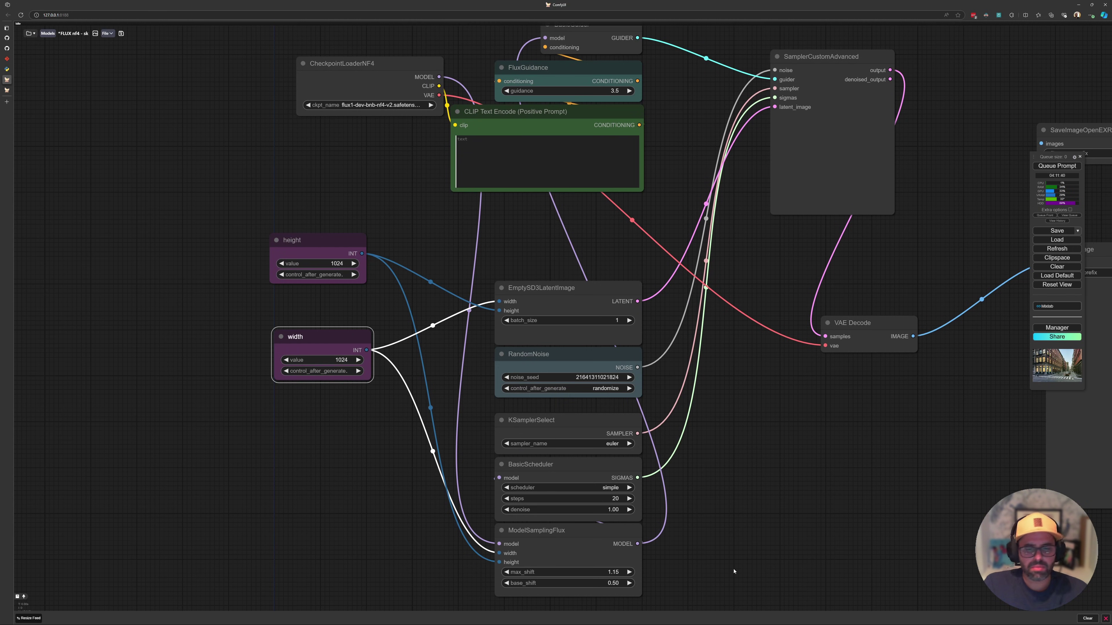
Compare the PrimitiveNode connections and the EmptySD3LatentImage properties in Nuke with the height and width nodes in ComfyUI.
left_click(678, 619)
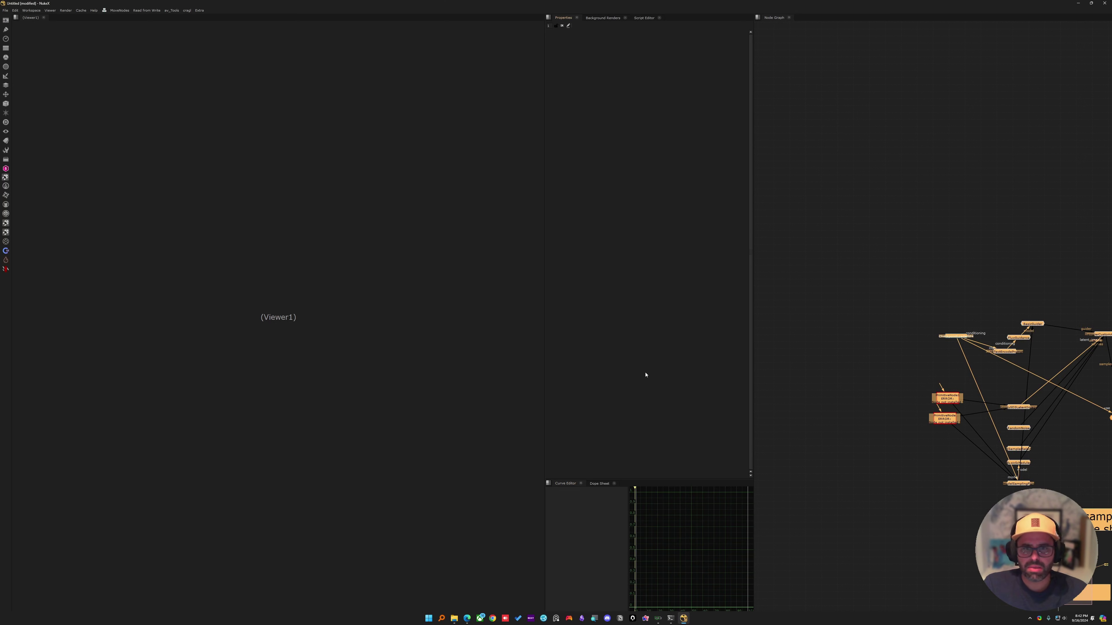
middle_click_drag(869, 320, 821, 303)
left_click(851, 301)
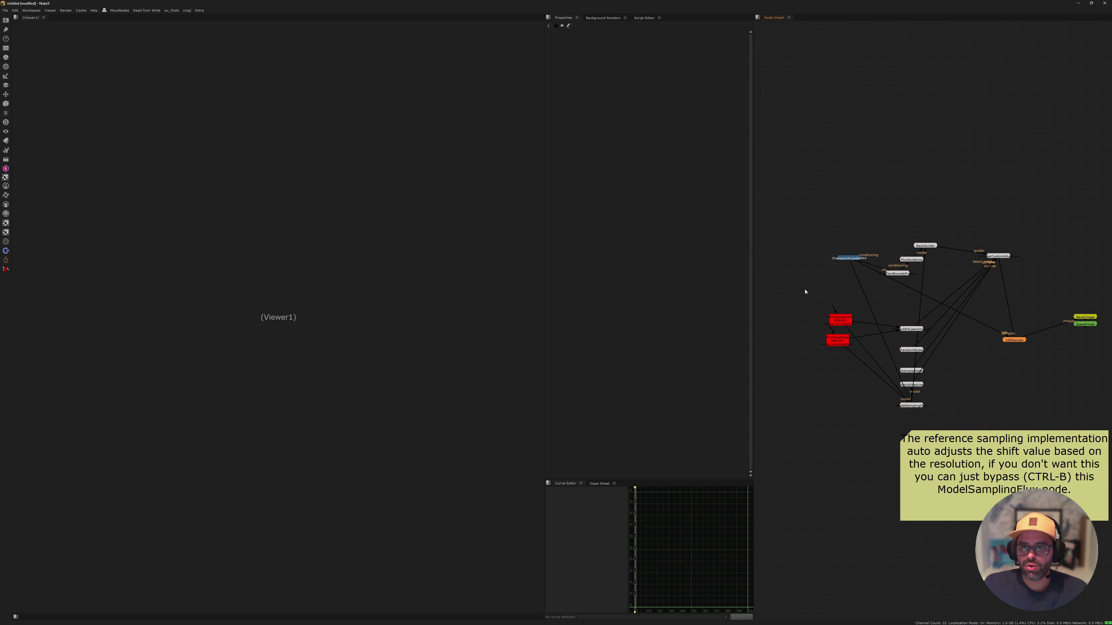
left_click_drag(804, 289, 829, 322)
scroll(834, 306, "up", 5)
left_click(844, 335)
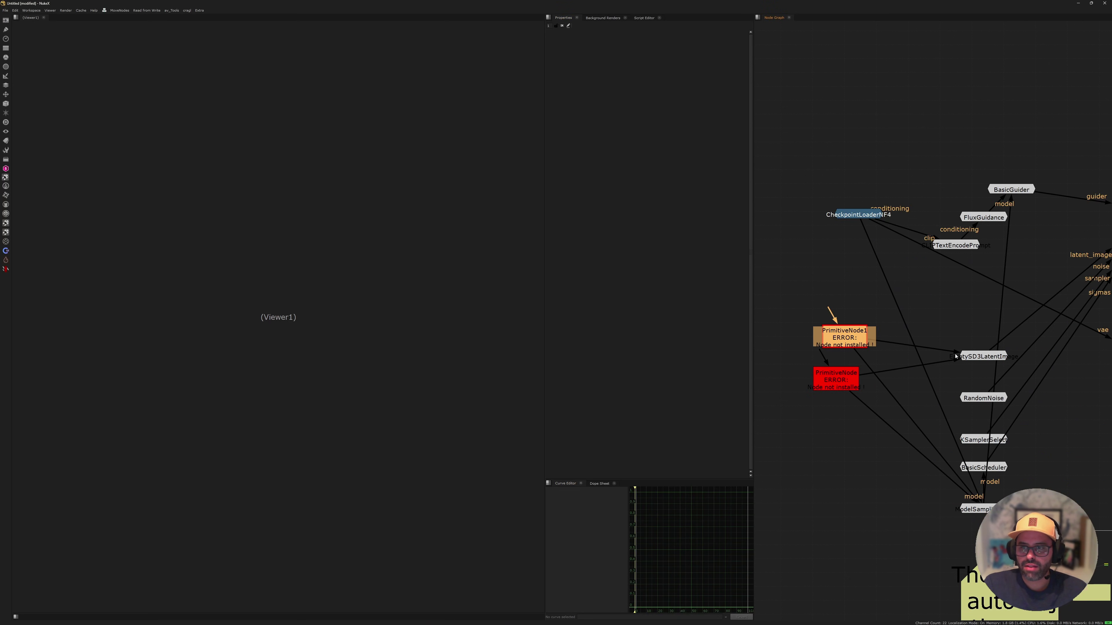
double_click(982, 356)
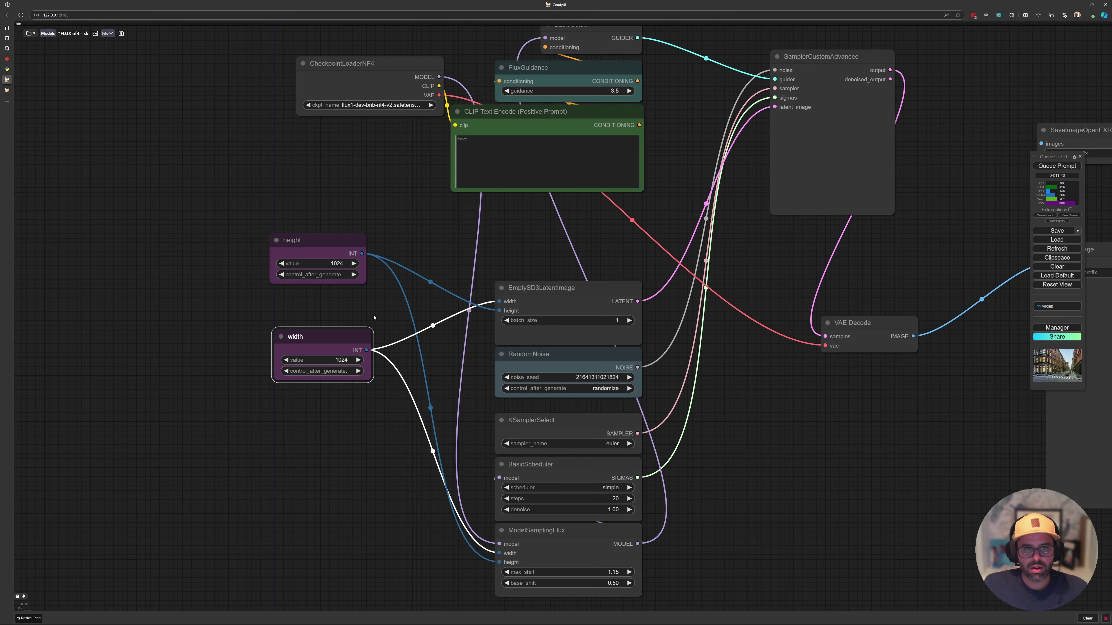
left_click(324, 248)
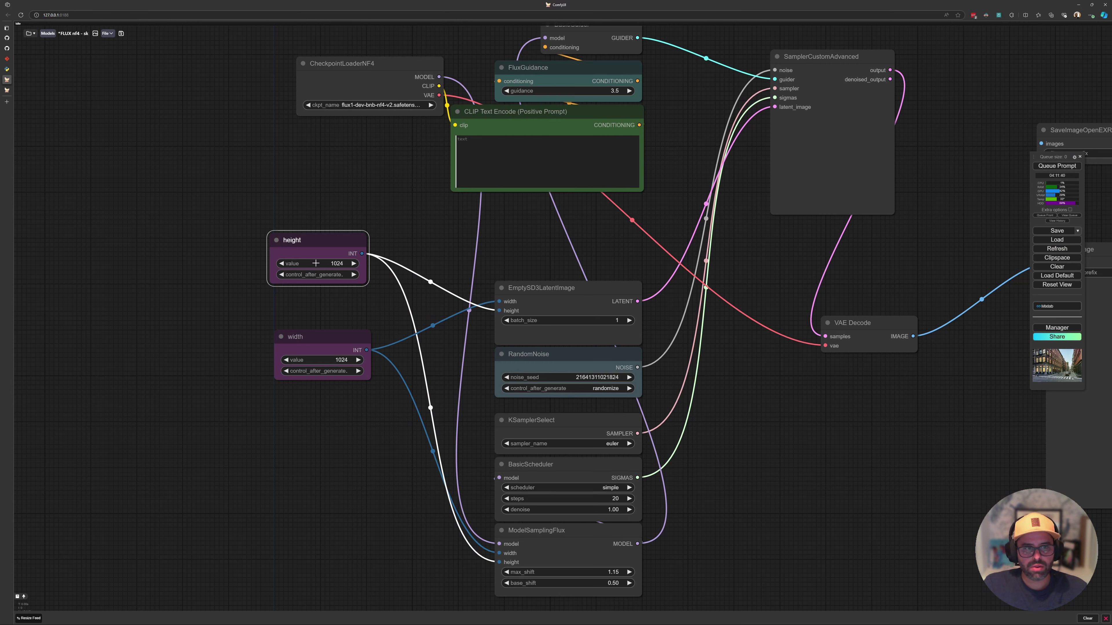
left_click(332, 342)
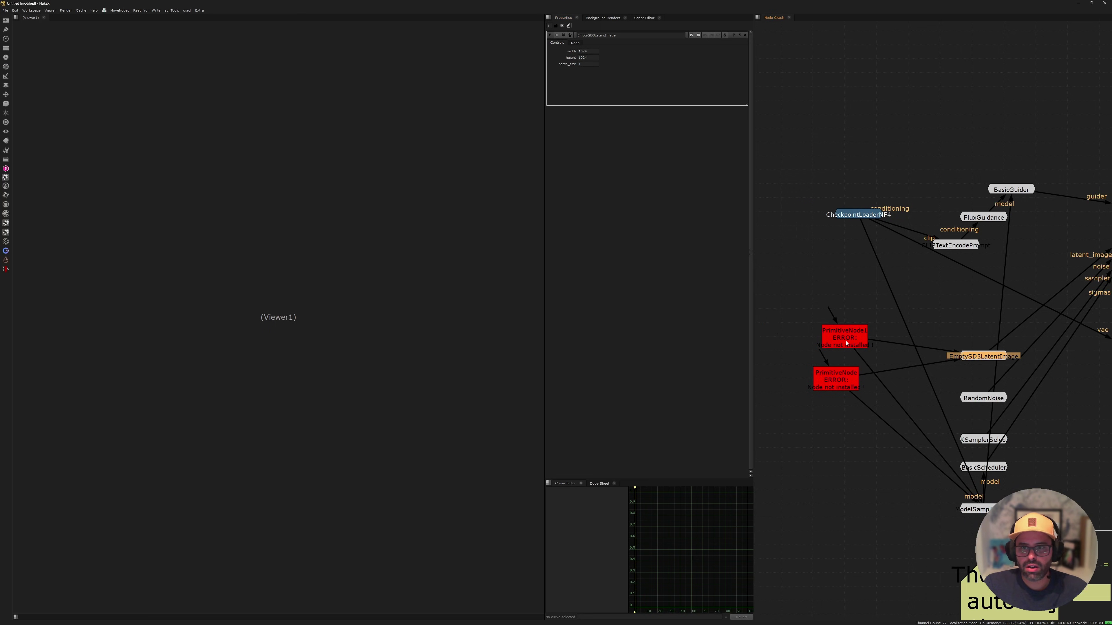
Try moving PrimitiveNode1 away from its connections, undo it, and inspect the EmptySD3LatentImage node's inputs.
middle_click_drag(959, 353, 894, 323)
mouse_move(782, 307)
left_mouse_down()
mouse_move(816, 293)
mouse_move(783, 293)
left_mouse_up()
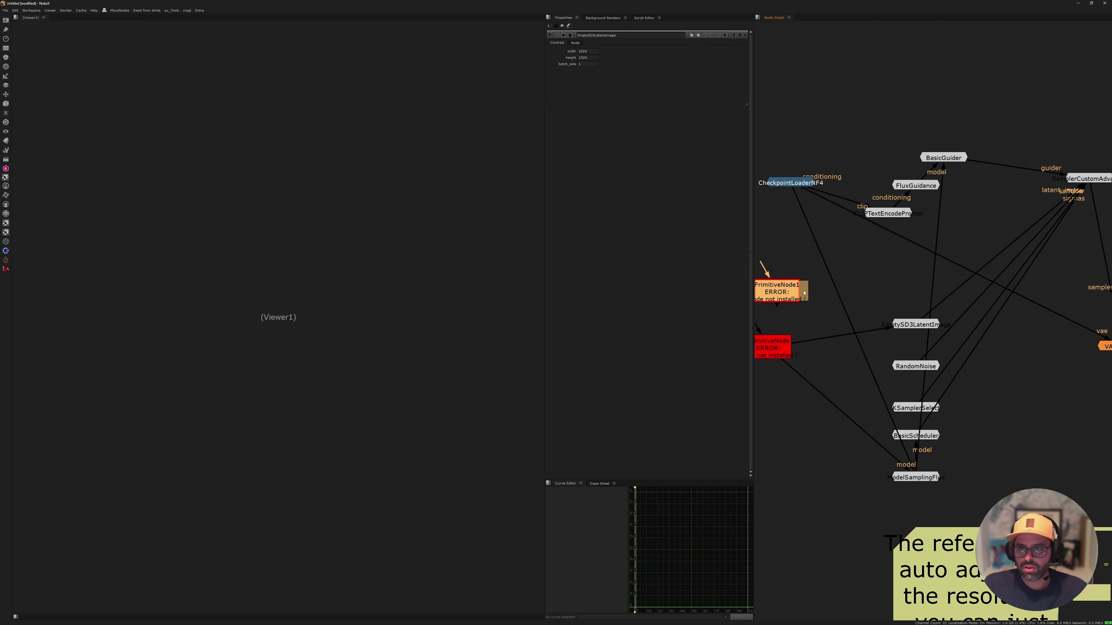
key("ctrl+z")
left_click(903, 325)
scroll(902, 325, "up", 5)
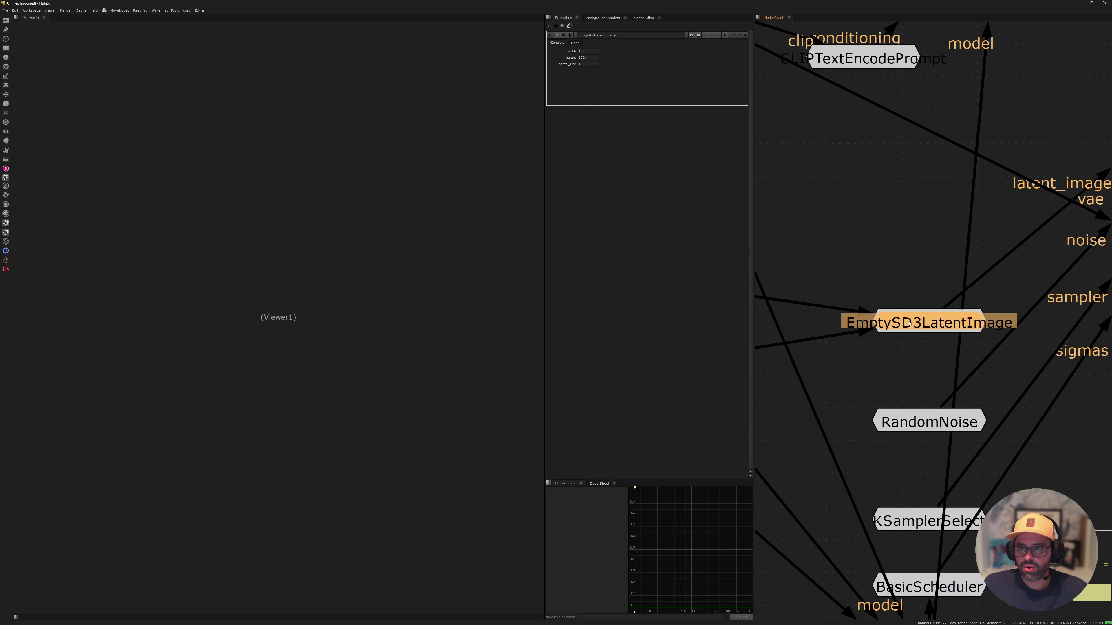
left_click_drag(909, 323, 910, 311)
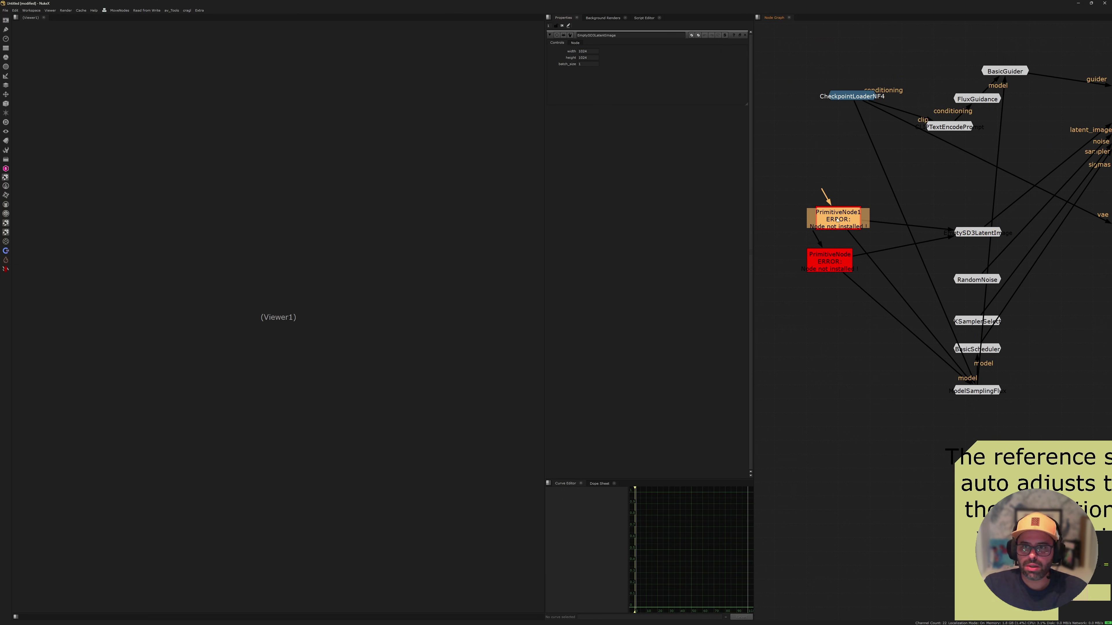
Delete both not-installed PrimitiveNodes, checking the width and height settings on ModelSamplingFlux.
key("Delete")
left_click_drag(836, 262, 844, 261)
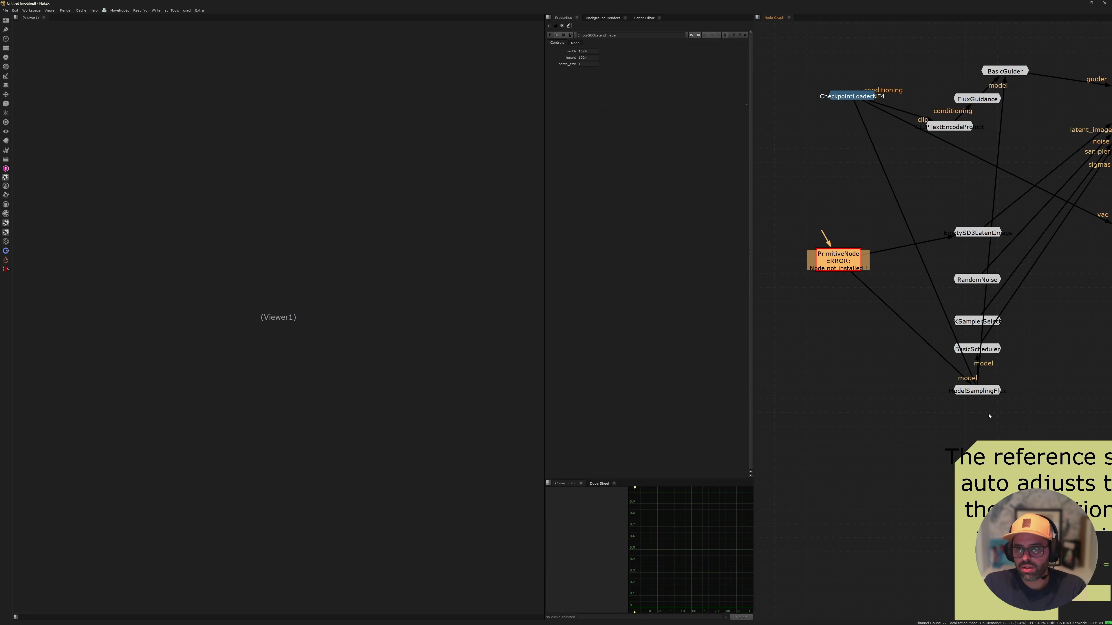
left_click_drag(976, 390, 975, 385)
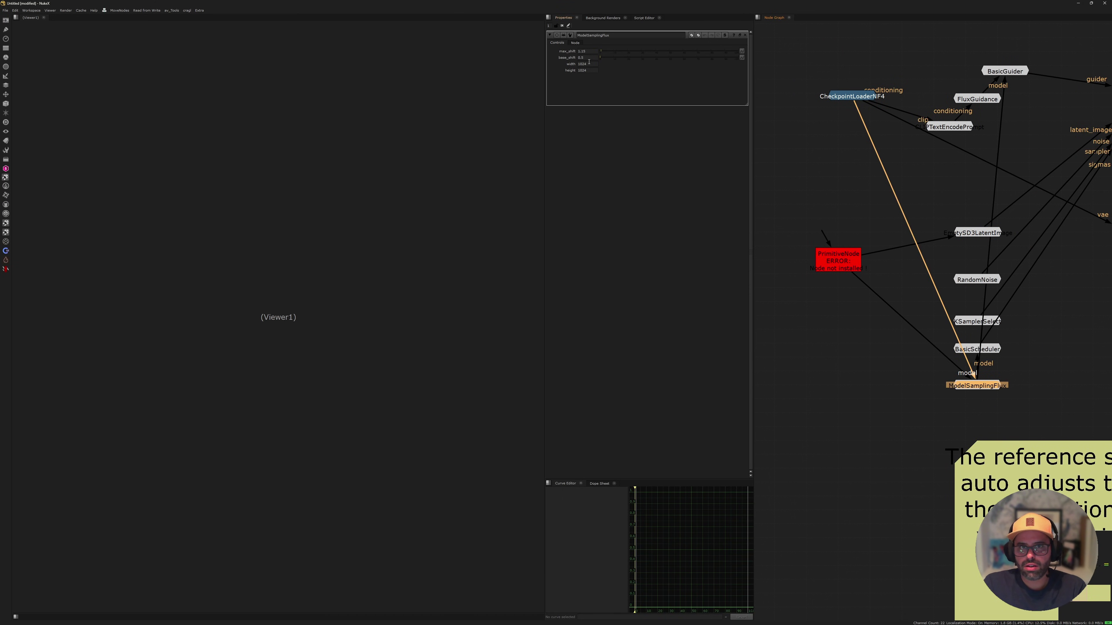
left_click(844, 261)
key("Delete")
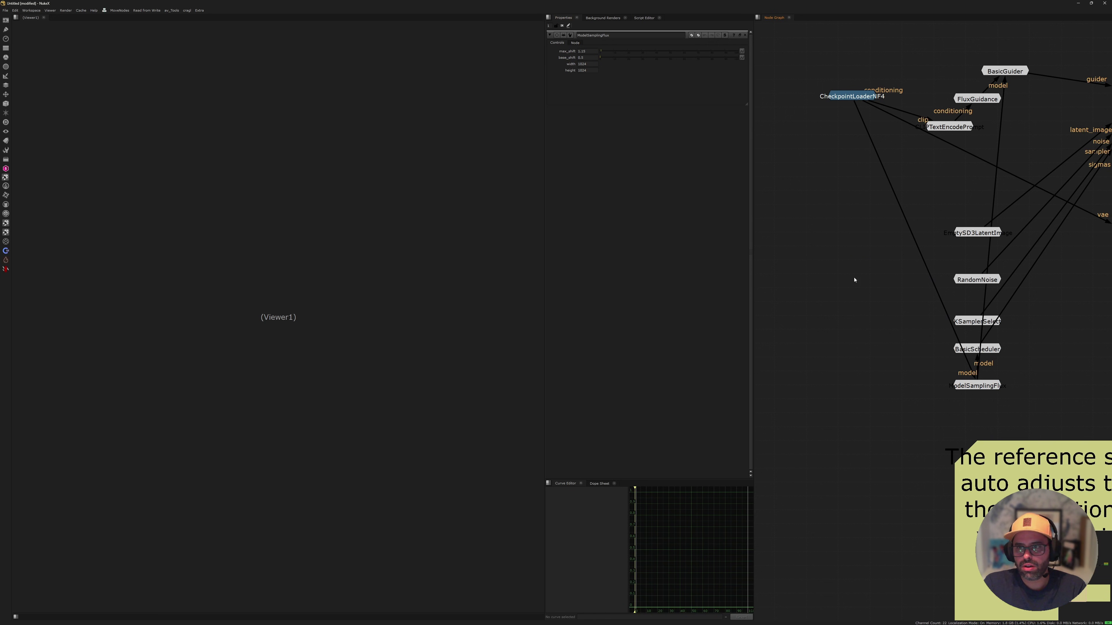
Move the CheckpointLoaderNF4 node farther away from the other nodes in the graph.
scroll(837, 266, "down", 3)
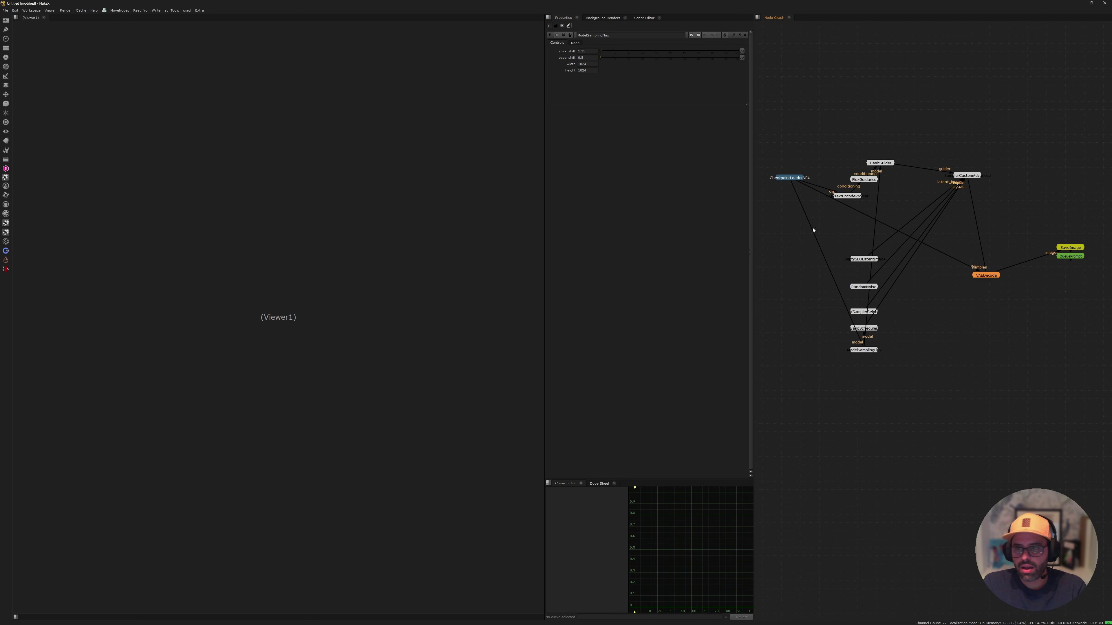
middle_click_drag(880, 133, 878, 175)
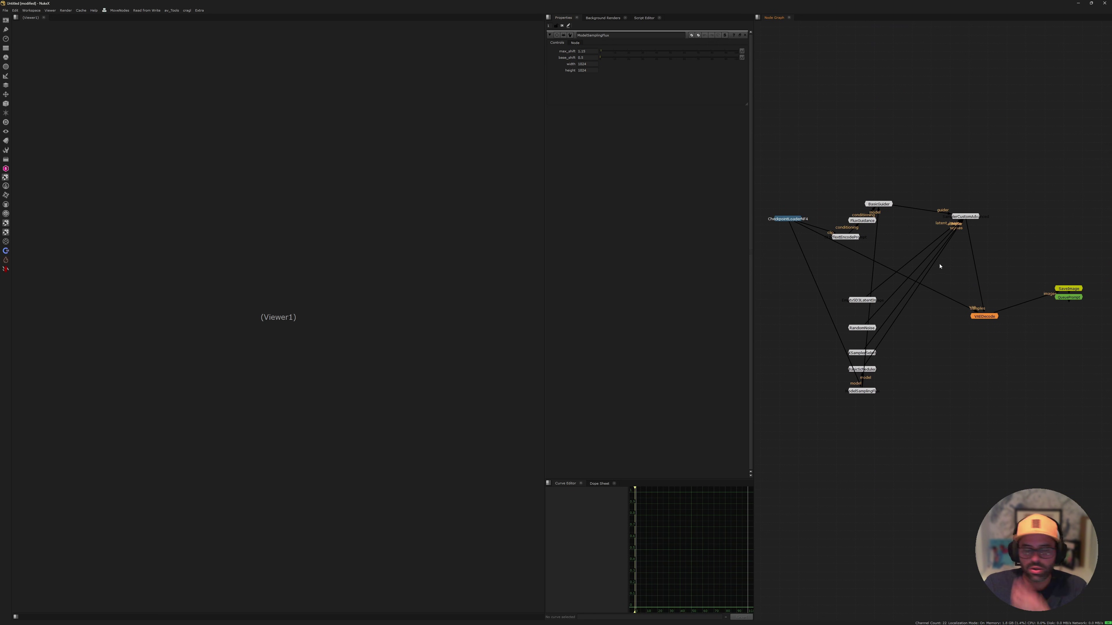
middle_click_drag(988, 303, 925, 273)
middle_click_drag(808, 235, 922, 262)
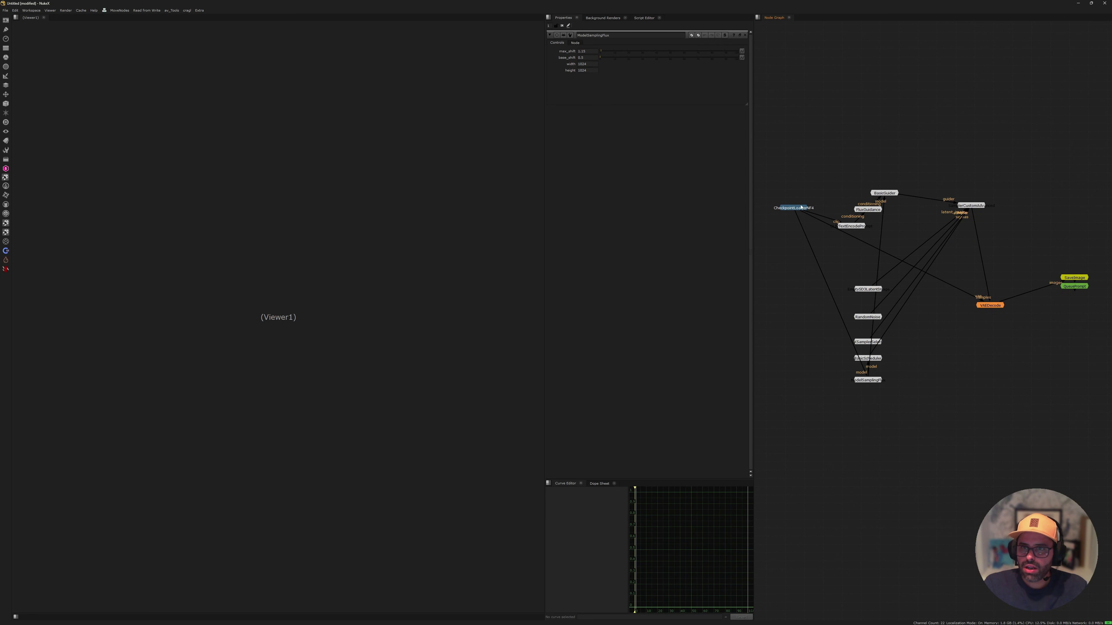
left_click_drag(799, 208, 770, 198)
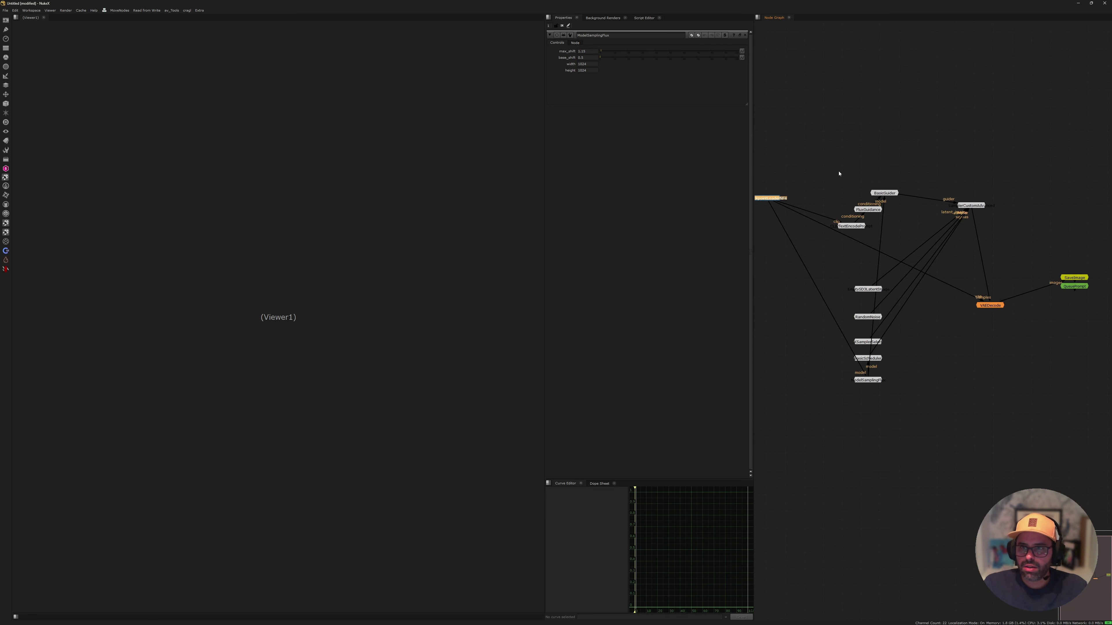
Compare Nuke's node graph side by side with the ComfyUI workflow, and return Nuke to full screen.
left_click_drag(669, 4, 215, 76)
scroll(787, 248, "down", 4)
scroll(788, 247, "down", 5)
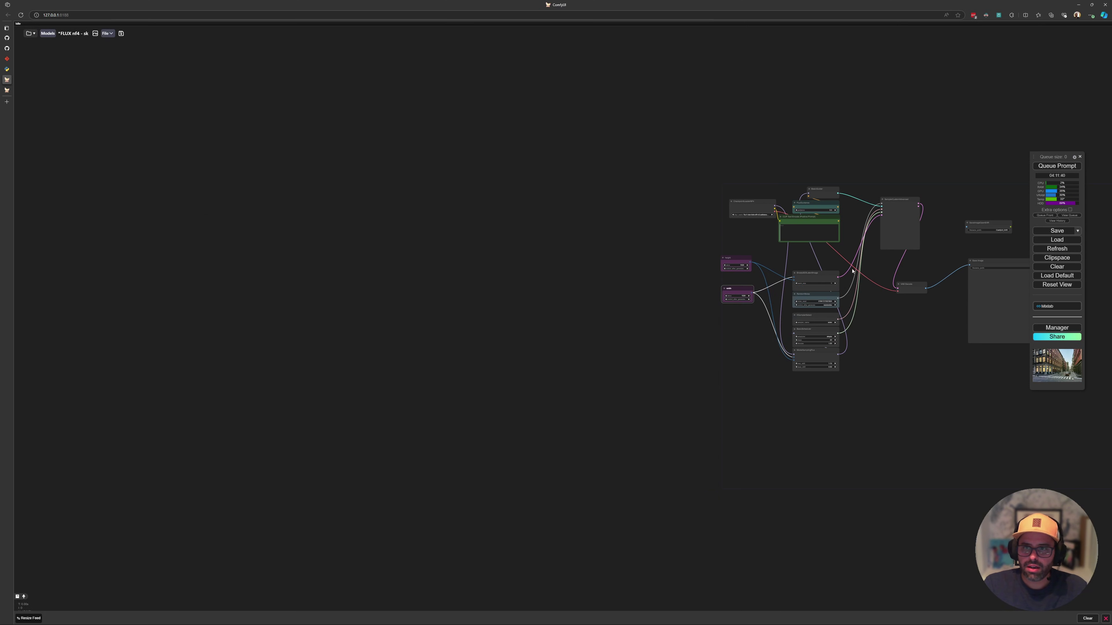
left_click_drag(580, 79, 568, 36)
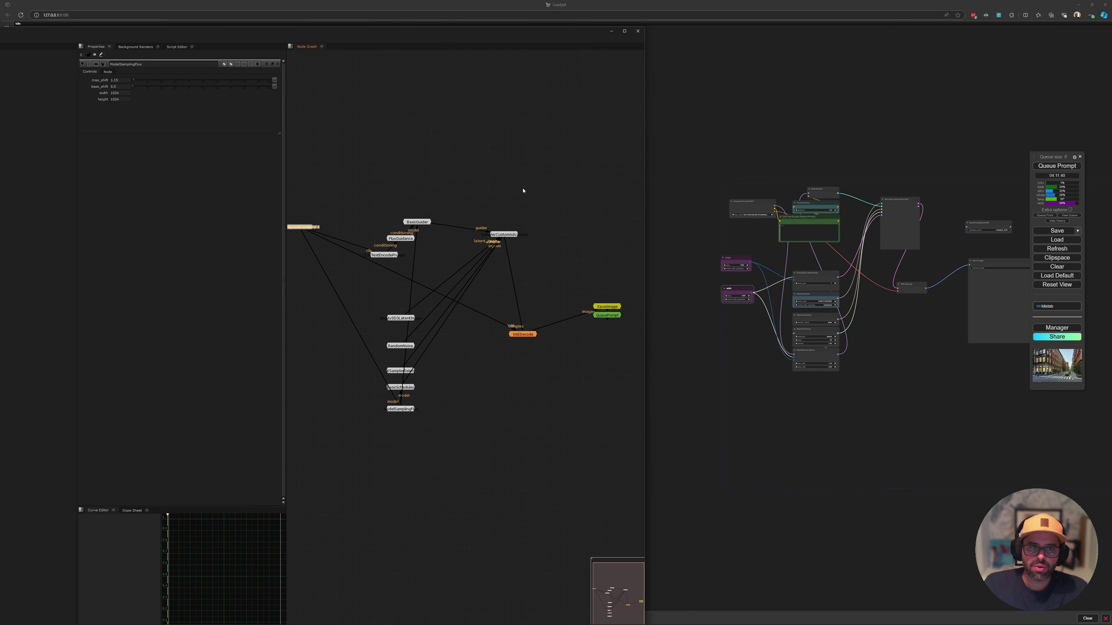
double_click(439, 35)
Raise the CheckpointLoaderNF4 node and insert a Dot below it on its output connections.
middle_click_drag(948, 258, 1000, 239)
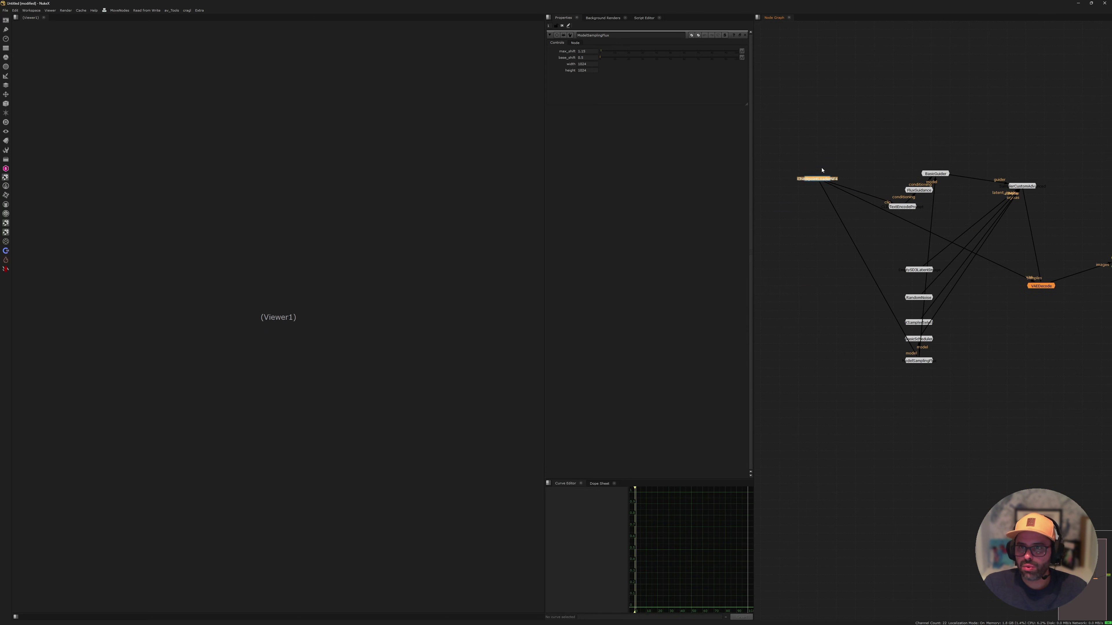
left_click_drag(816, 178, 815, 145)
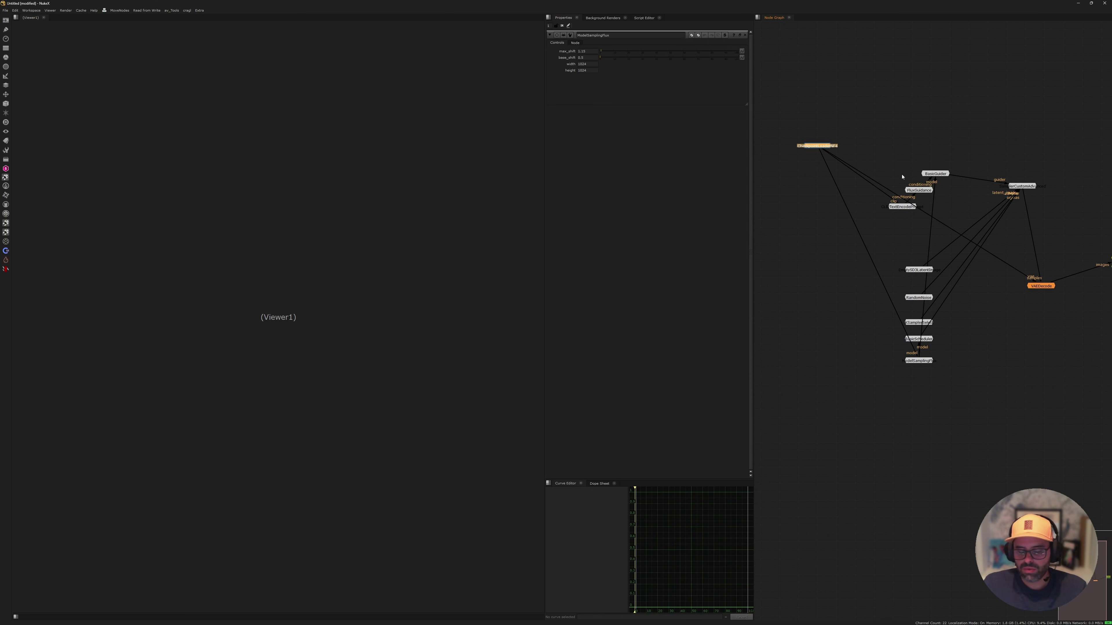
key("period")
middle_click_drag(1009, 239, 950, 251)
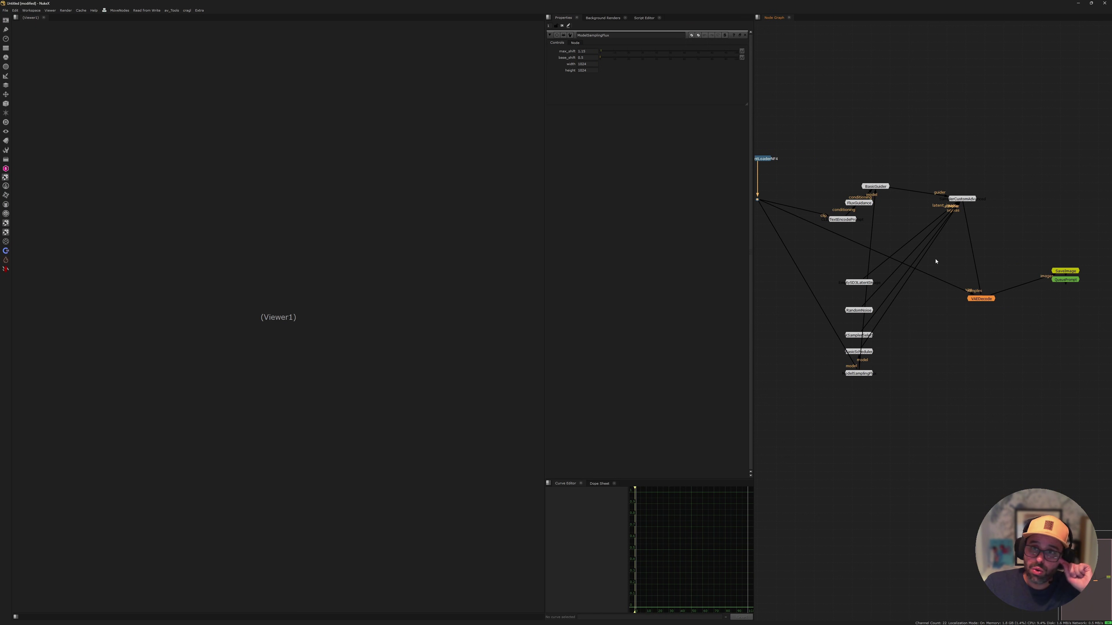
middle_click_drag(919, 263, 920, 247)
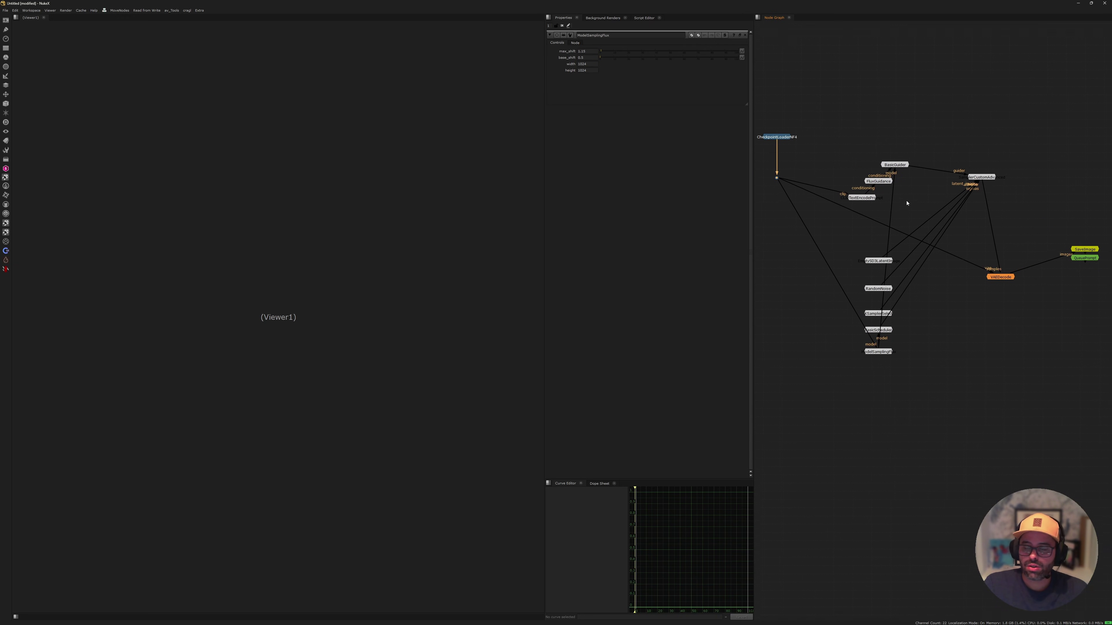
middle_click_drag(867, 175, 831, 160)
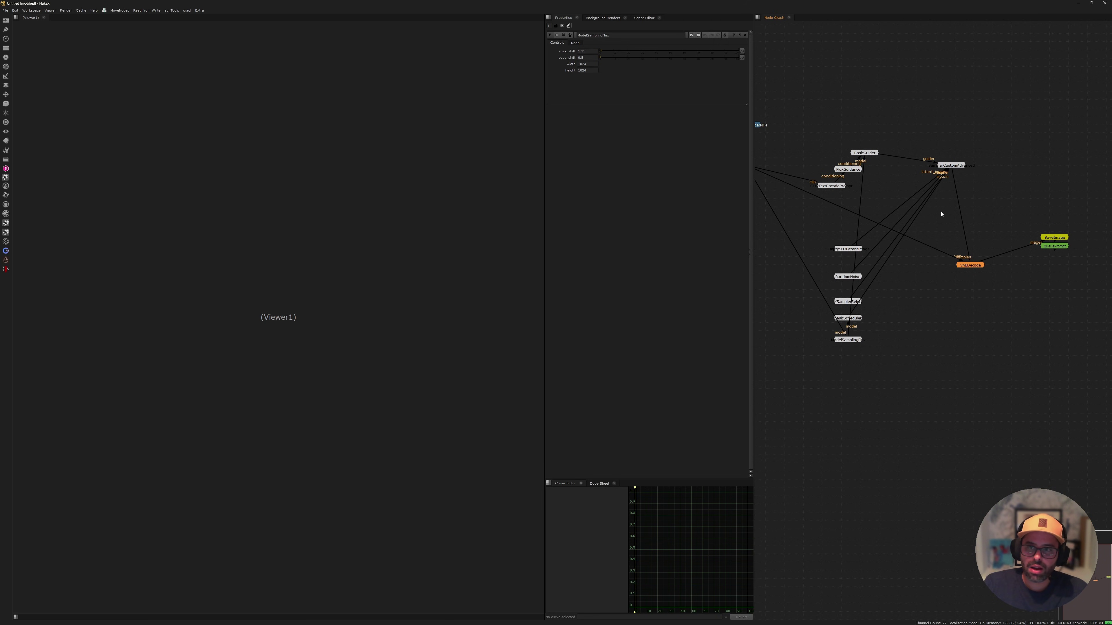
middle_click_drag(1011, 225, 958, 239)
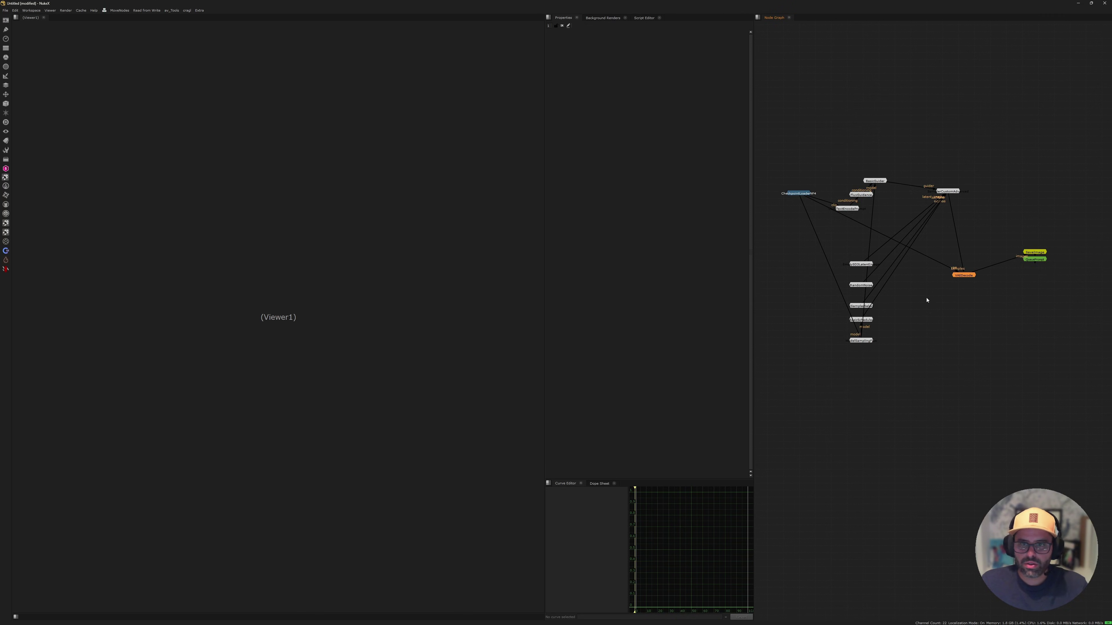
Arrange SaveImage and QueuePrompt vertically beneath VAEDecode, and delete the SaveImage node.
scroll(927, 300, "up", 3)
left_click_drag(1028, 224, 908, 309)
left_click_drag(1026, 235, 907, 354)
scroll(948, 304, "up", 3)
left_click(874, 305)
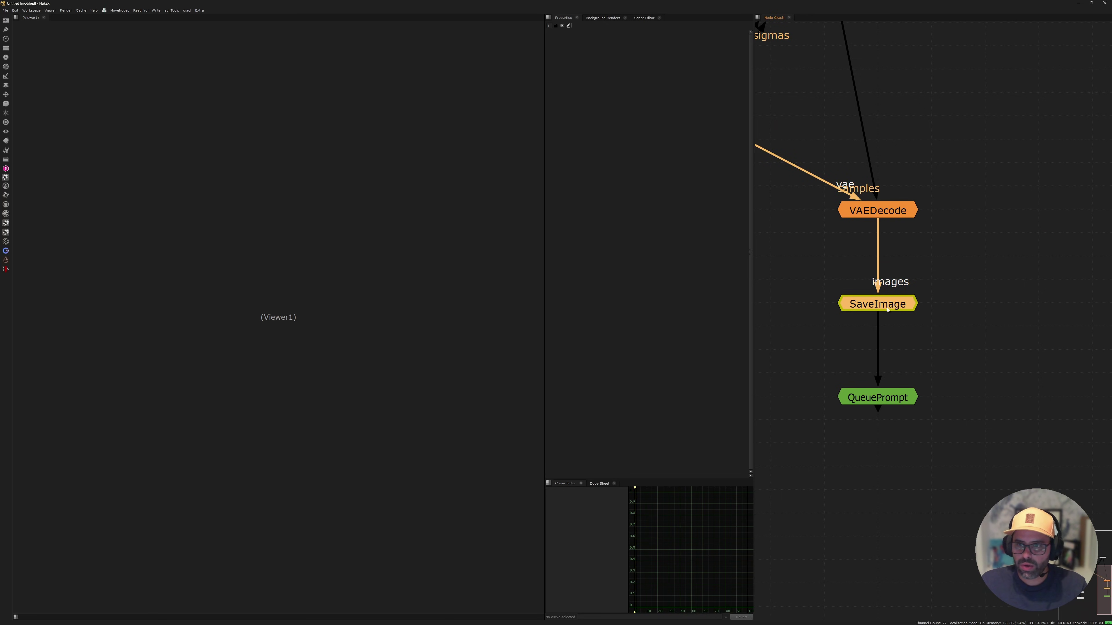
key("Delete")
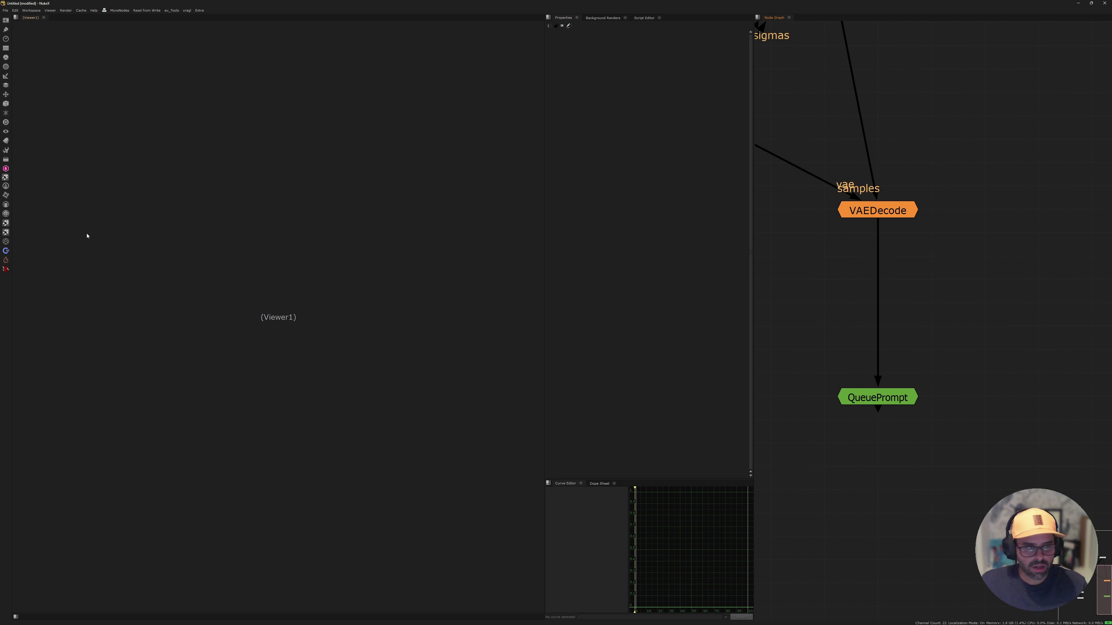
Add a SaveEXR node and insert it between VAEDecode and QueuePrompt.
left_click(5, 251)
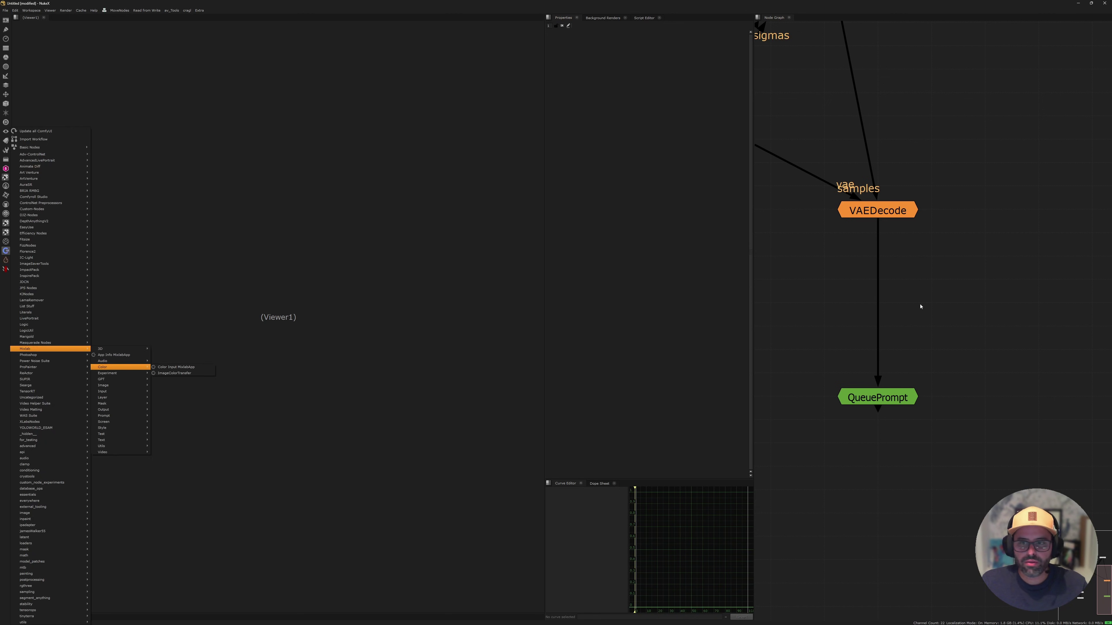
left_click(946, 300)
key("Tab")
type("save")
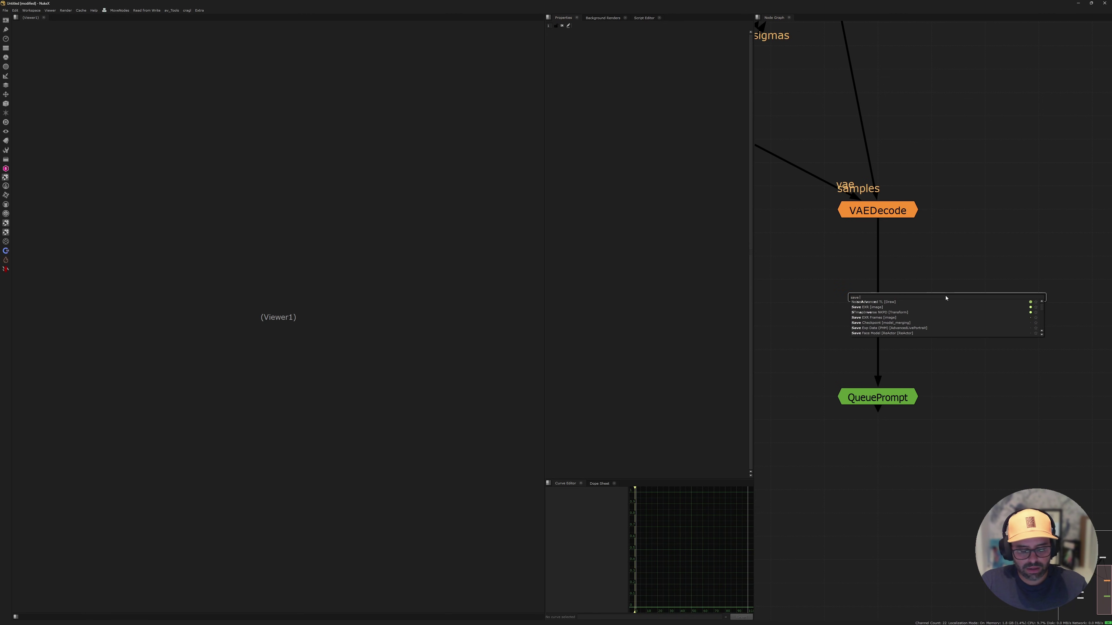
type("exr")
key("Return")
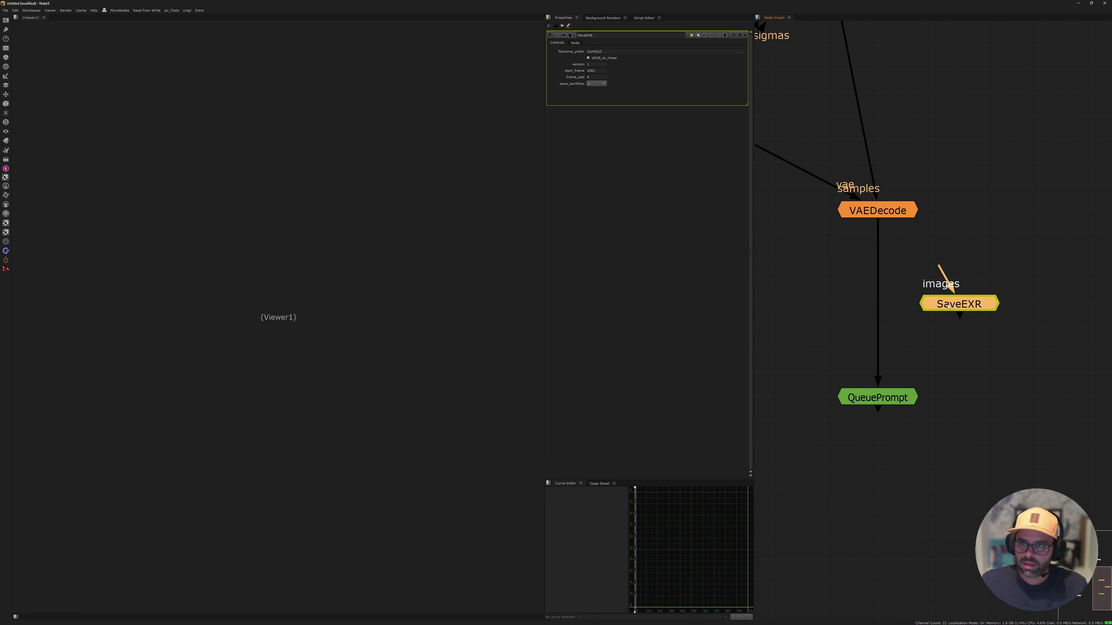
left_click_drag(948, 307, 867, 306)
left_click(827, 266)
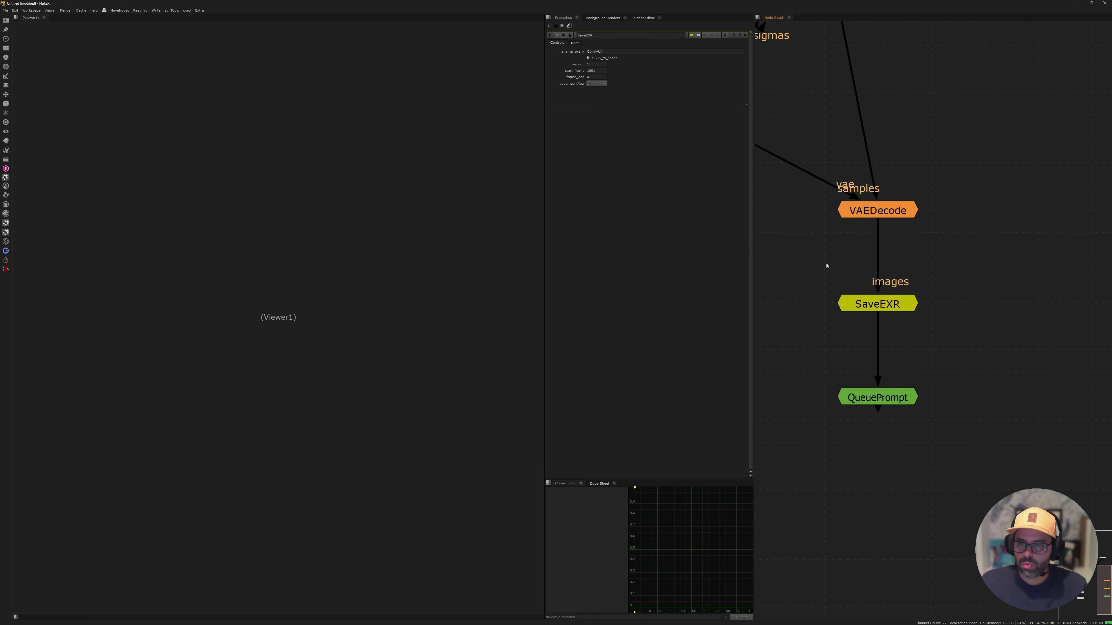
Disable sRGB_to_linear on the SaveEXR node and set its filename_prefix to "cloud".
left_click(588, 58)
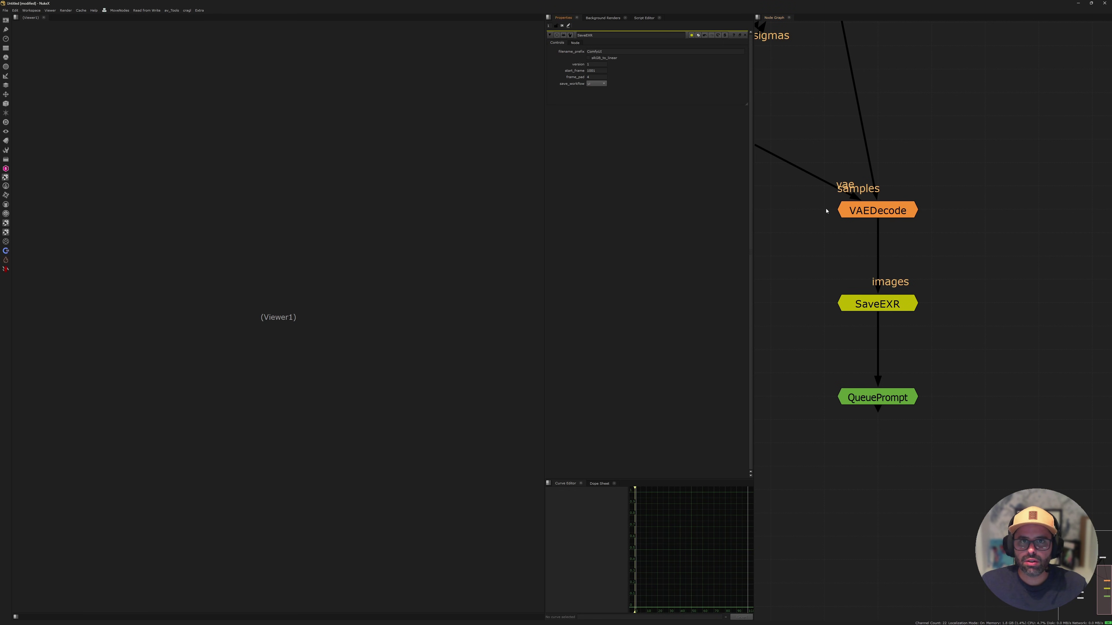
middle_click_drag(827, 212, 898, 202)
left_click_drag(615, 51, 558, 46)
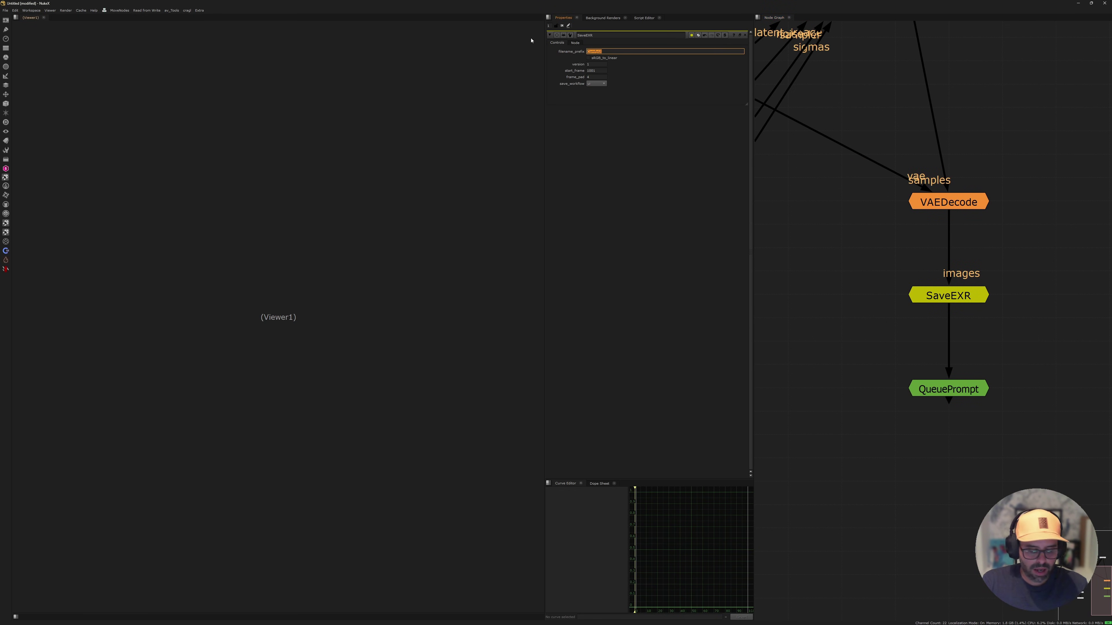
type("cloud")
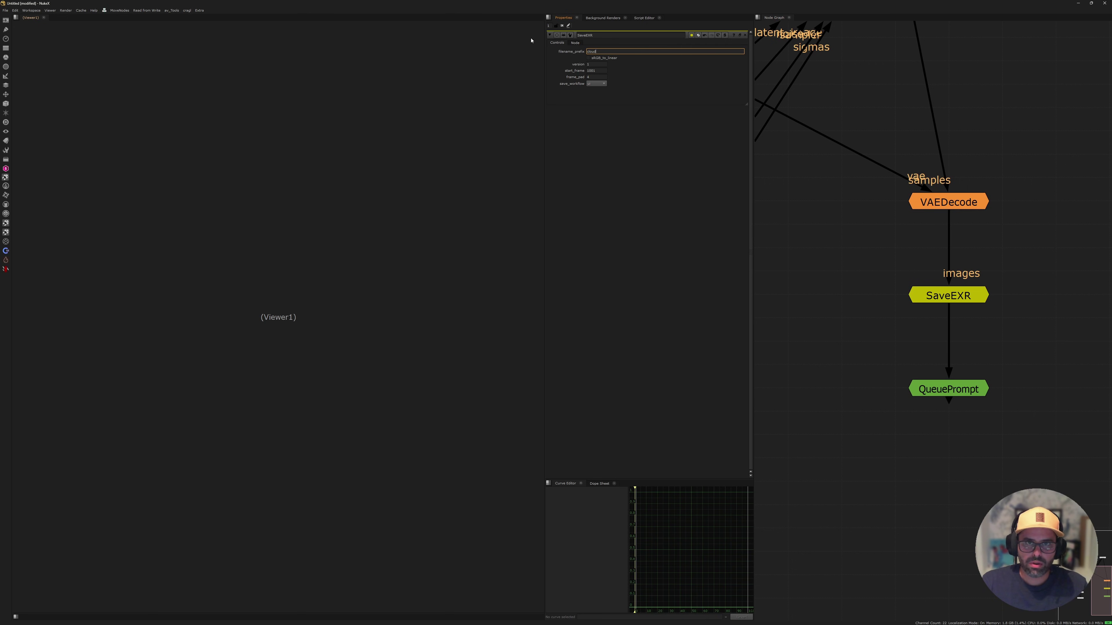
Open the CLIPTextEncodePrompt node's properties to review its text prompt.
scroll(967, 261, "down", 4)
middle_click_drag(836, 264, 853, 299)
middle_click_drag(756, 191, 877, 282)
scroll(882, 245, "up", 1)
scroll(882, 245, "up", 2)
middle_click_drag(935, 263, 919, 275)
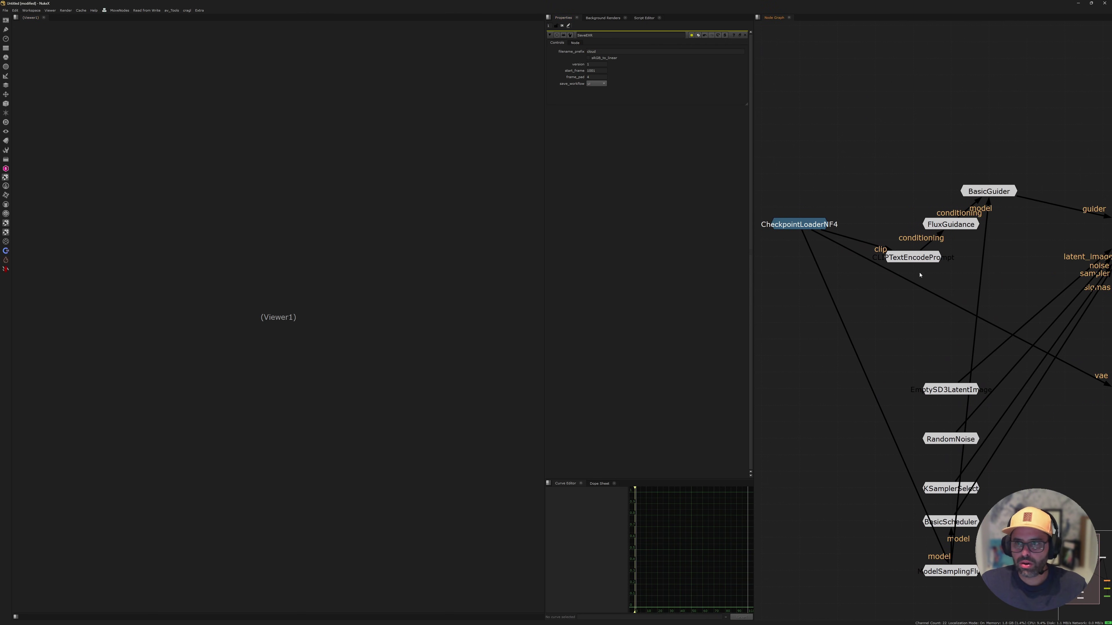
double_click(914, 257)
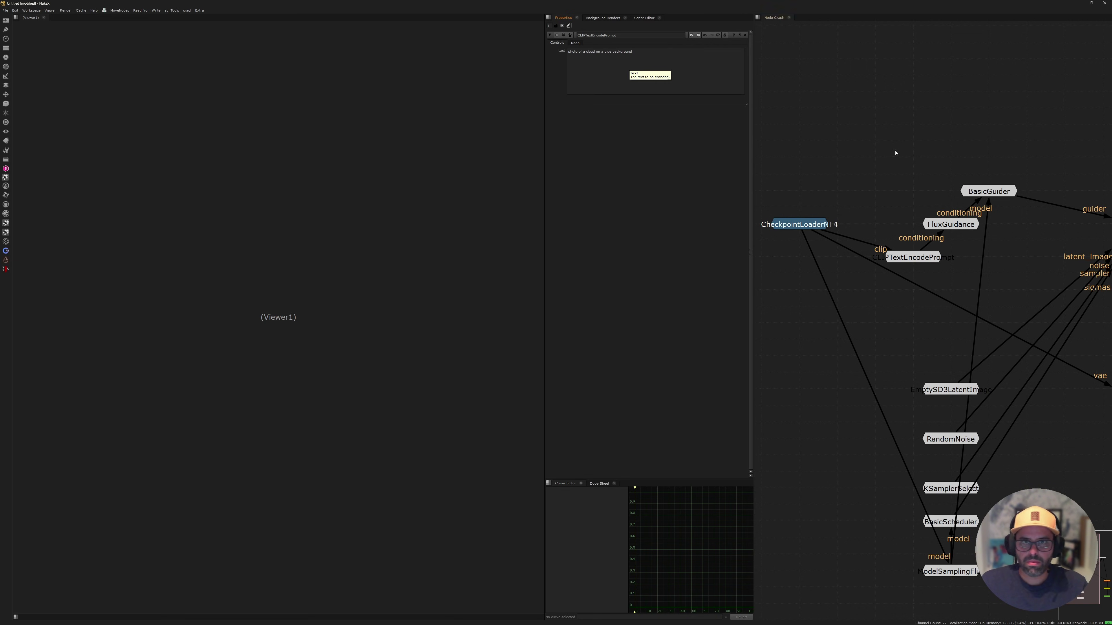
Open the properties of the QueuePrompt node below SaveEXR.
middle_click_drag(1038, 382, 801, 187)
scroll(801, 186, "down", 2)
scroll(866, 250, "up", 3)
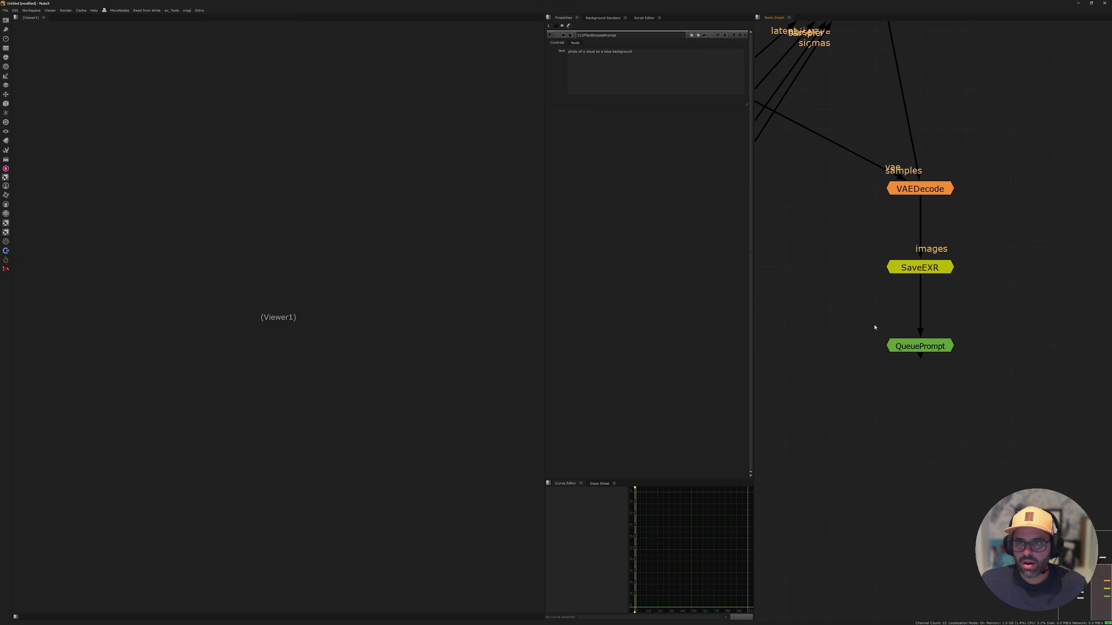
left_click(914, 348)
key("Return")
scroll(920, 337, "down", 3)
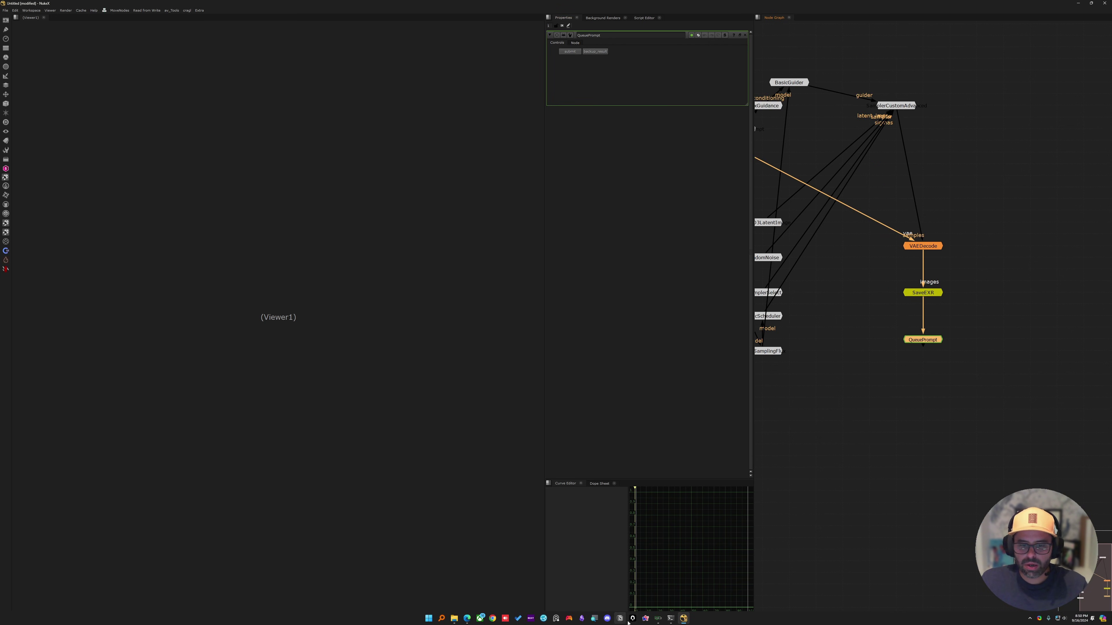
Bring up the ComfyUI console window, place it over the lower part of Nuke, and submit the prompt for generation.
mouse_move(671, 618)
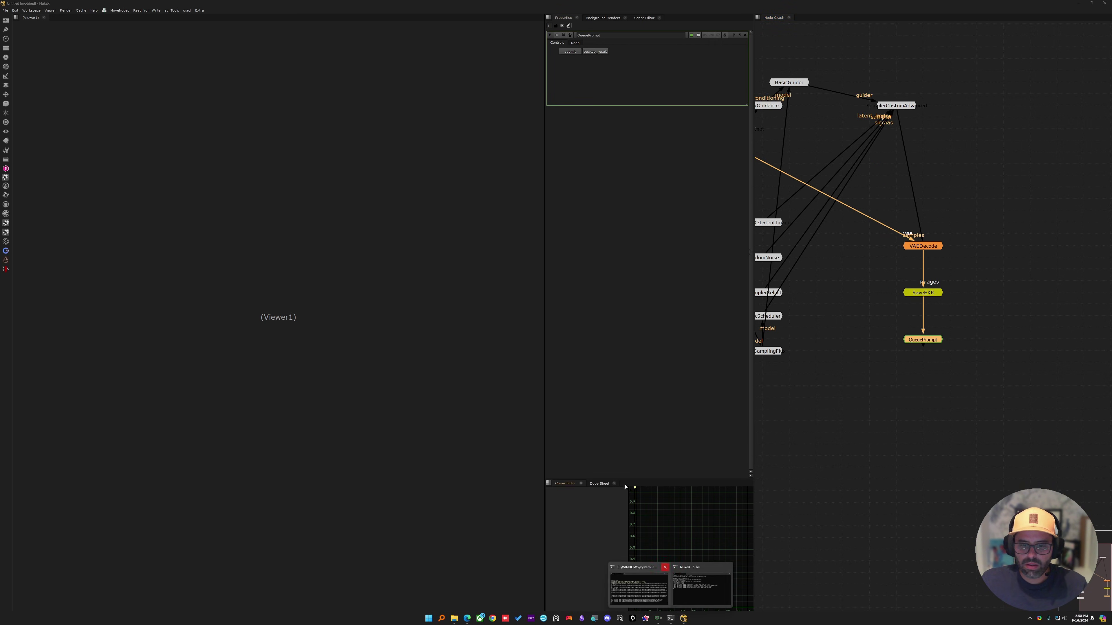
left_click(639, 587)
left_click_drag(355, 129, 712, 430)
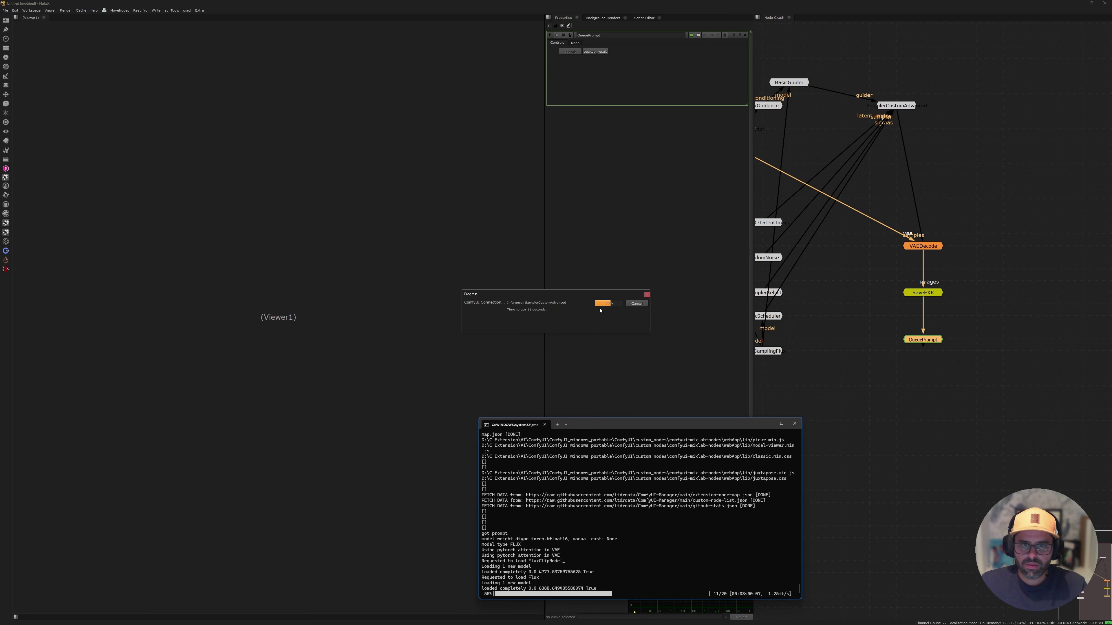
middle_click_drag(785, 267, 965, 256)
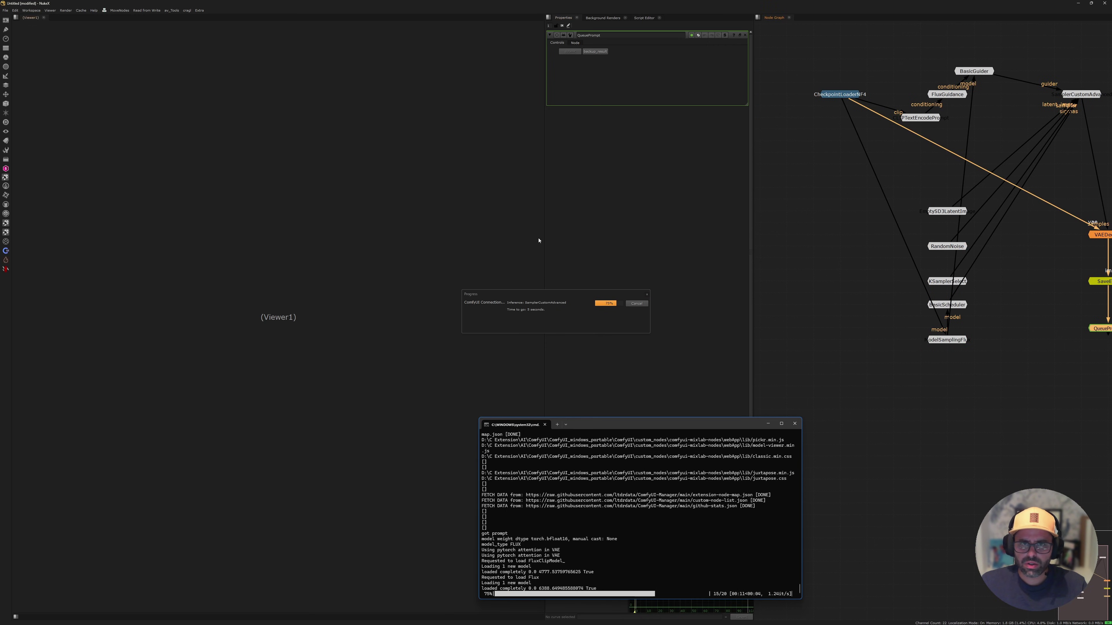
middle_click_drag(845, 258, 789, 231)
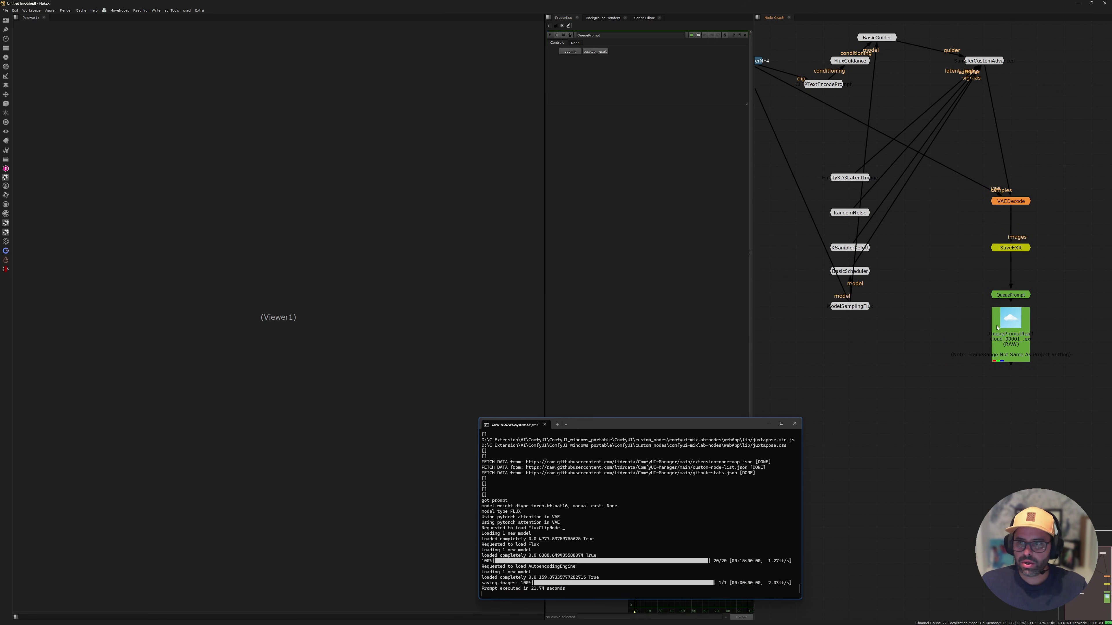
Display the generated cloud EXR in the viewer, lower the viewer gamma, and enlarge the image.
key("1")
scroll(197, 63, "up", 2)
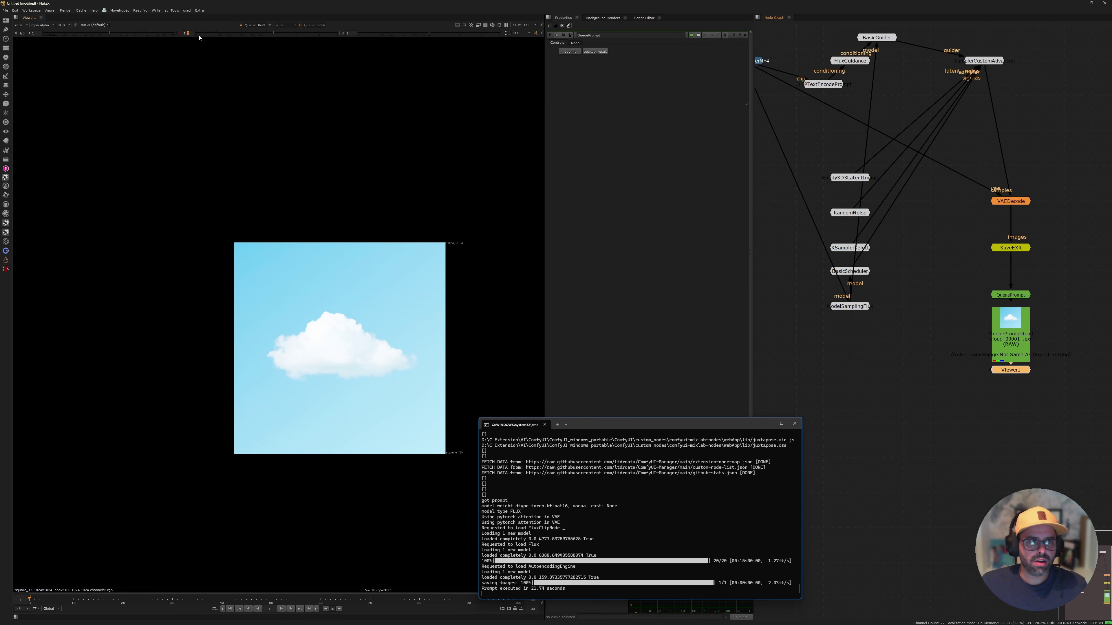
left_click(240, 34)
left_click_drag(240, 34, 243, 34)
middle_click_drag(395, 361, 356, 258)
scroll(356, 258, "up", 3)
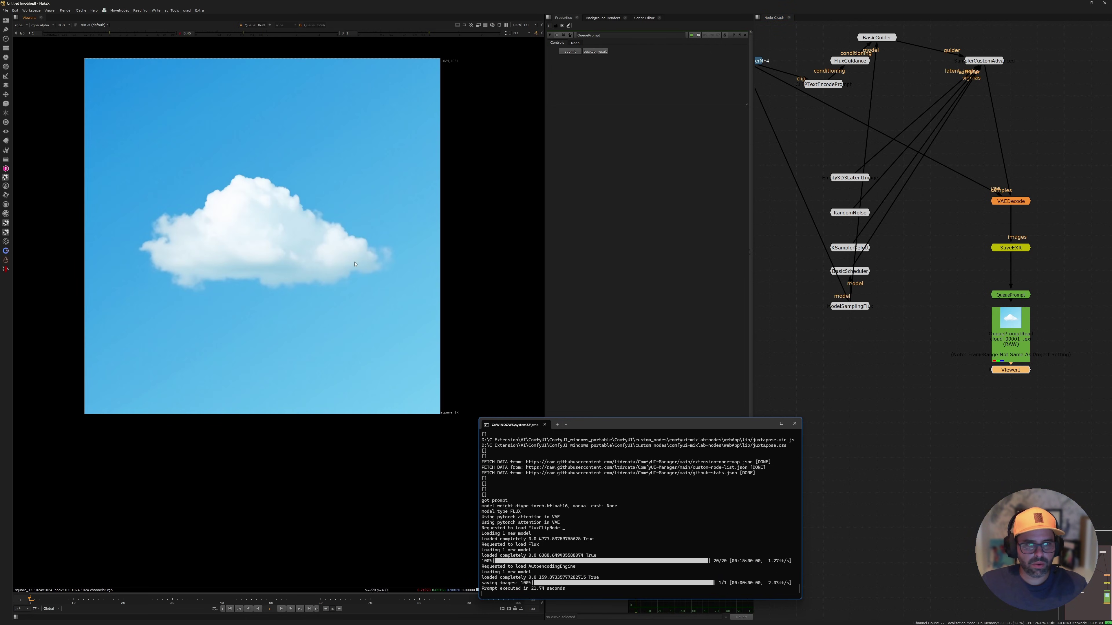
Examine the node graph from CheckpointLoaderNF4 through to the QueuePromptRead output.
middle_click_drag(821, 90, 853, 113)
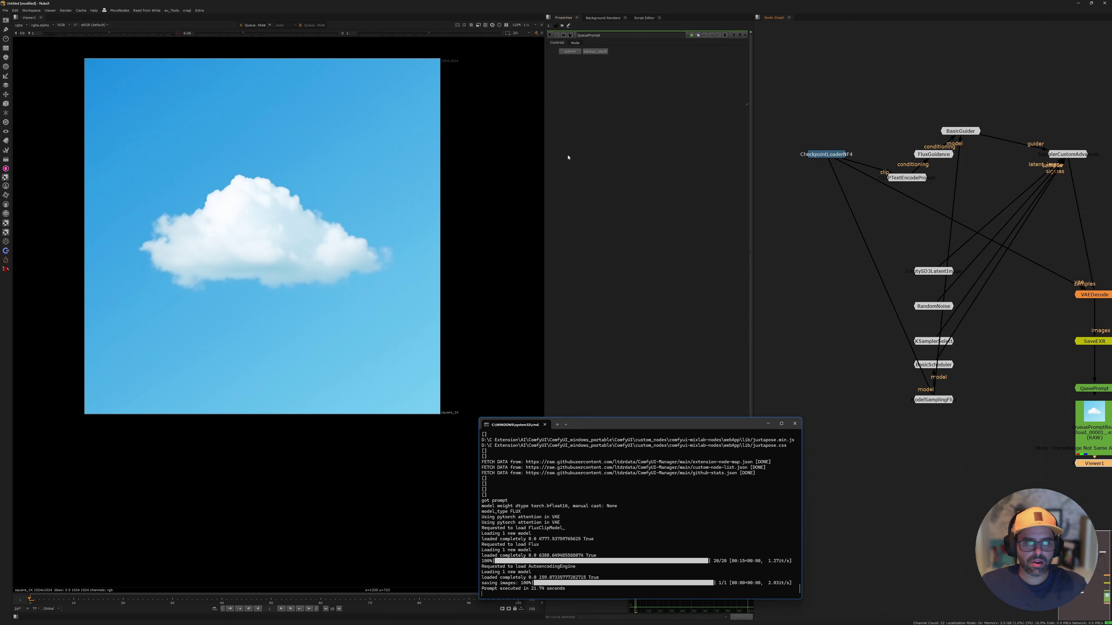
scroll(923, 200, "down", 3)
middle_click_drag(977, 200, 864, 122)
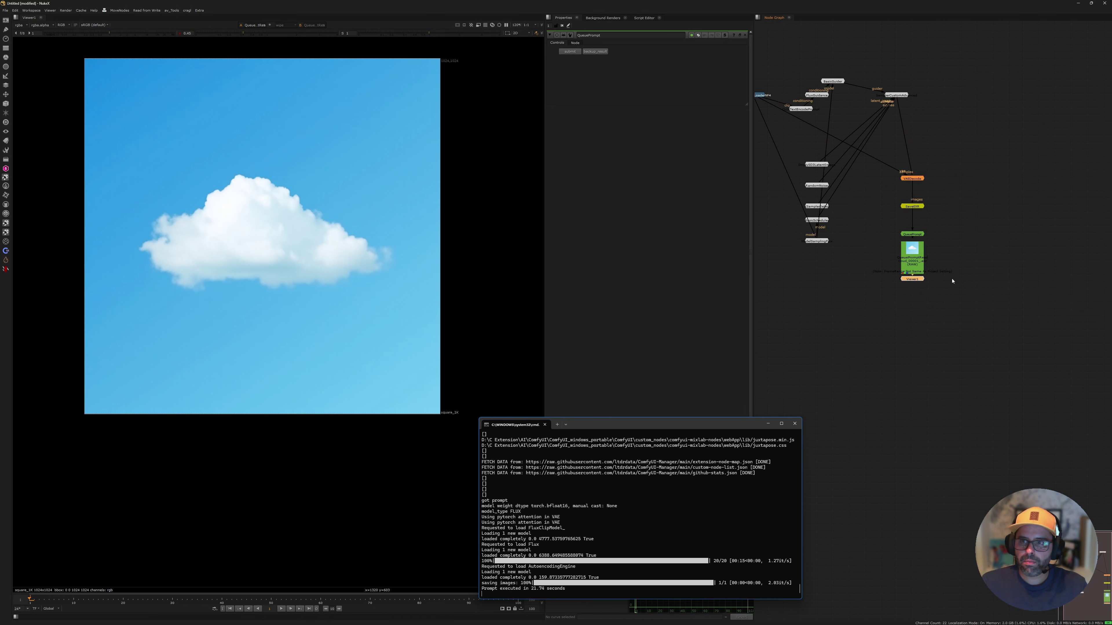
scroll(915, 246, "up", 8)
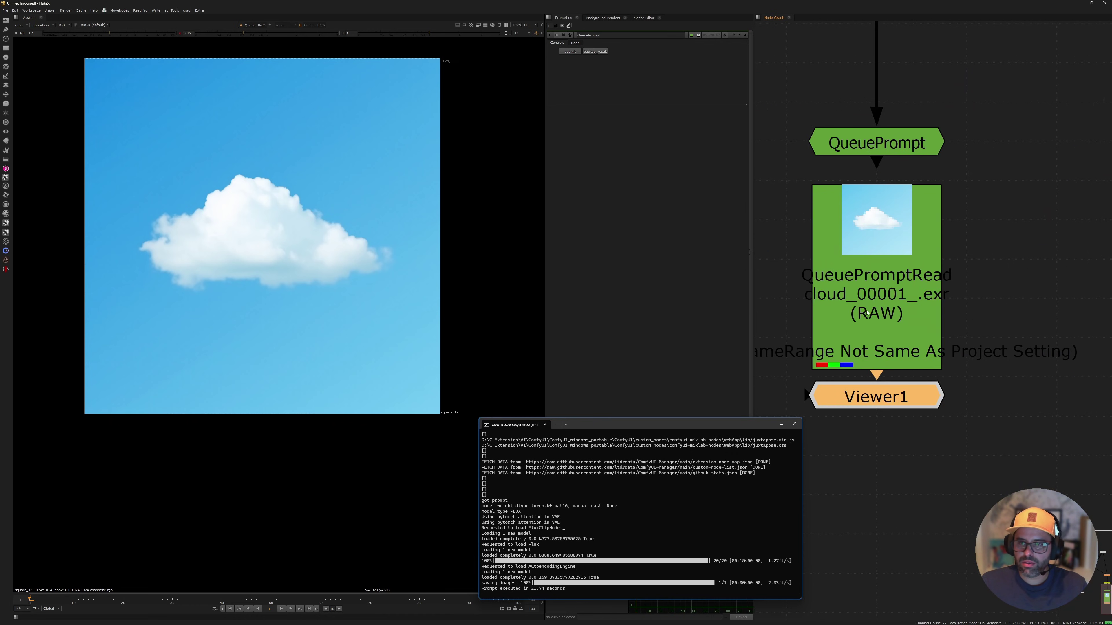
scroll(895, 294, "down", 5)
scroll(895, 294, "down", 6)
scroll(806, 41, "up", 2)
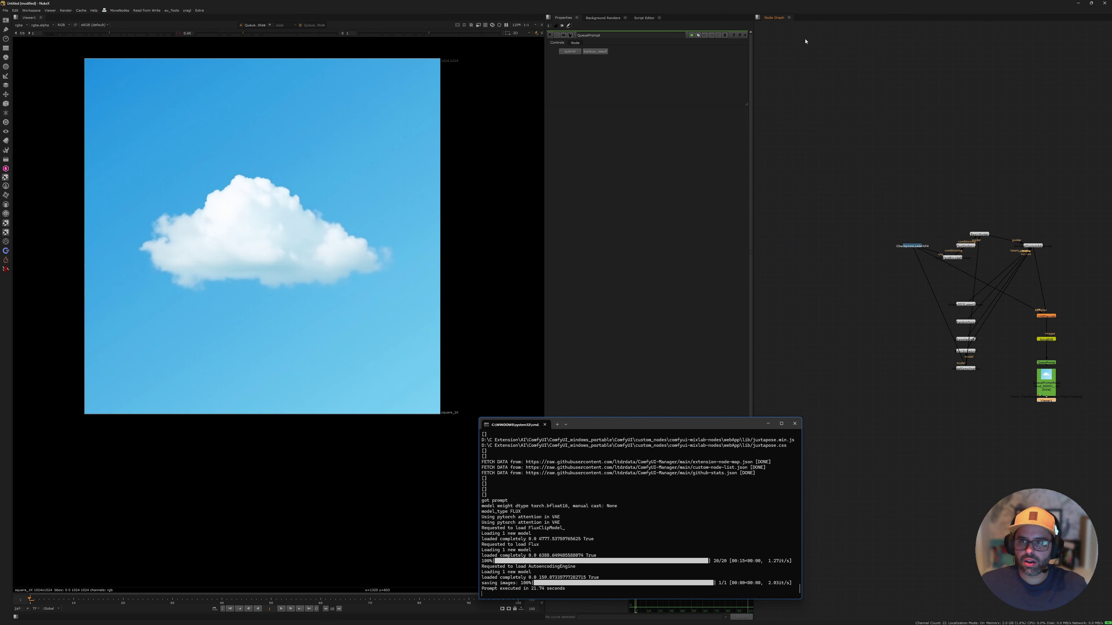
scroll(957, 363, "up", 3)
Add a Grade node after QueuePromptRead and place it lower in the graph, directly beneath the read.
left_click(977, 309)
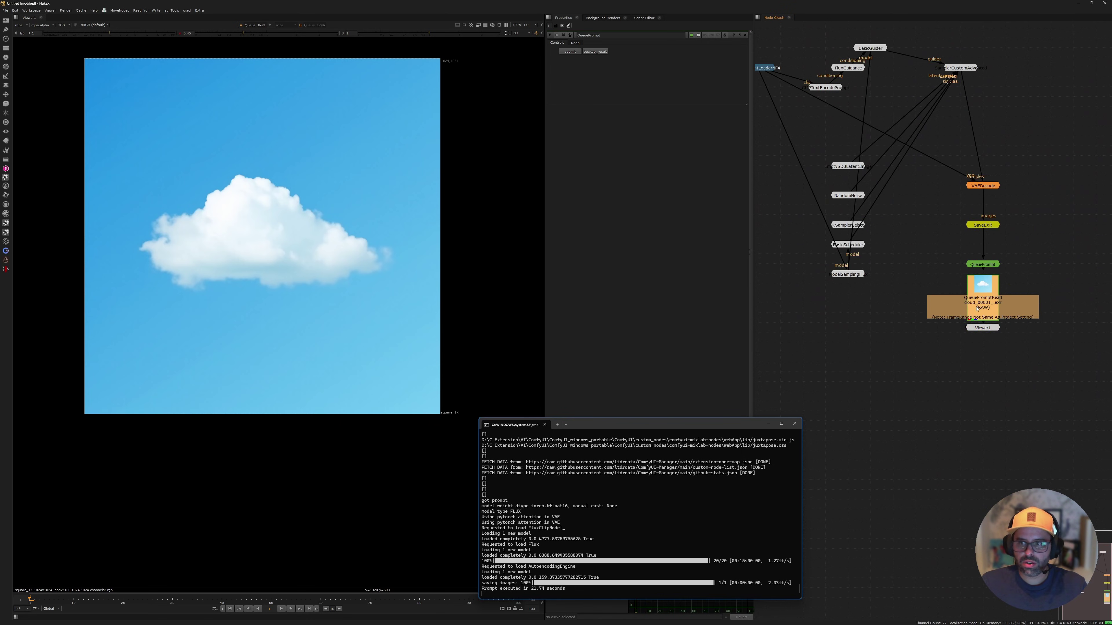
key("g")
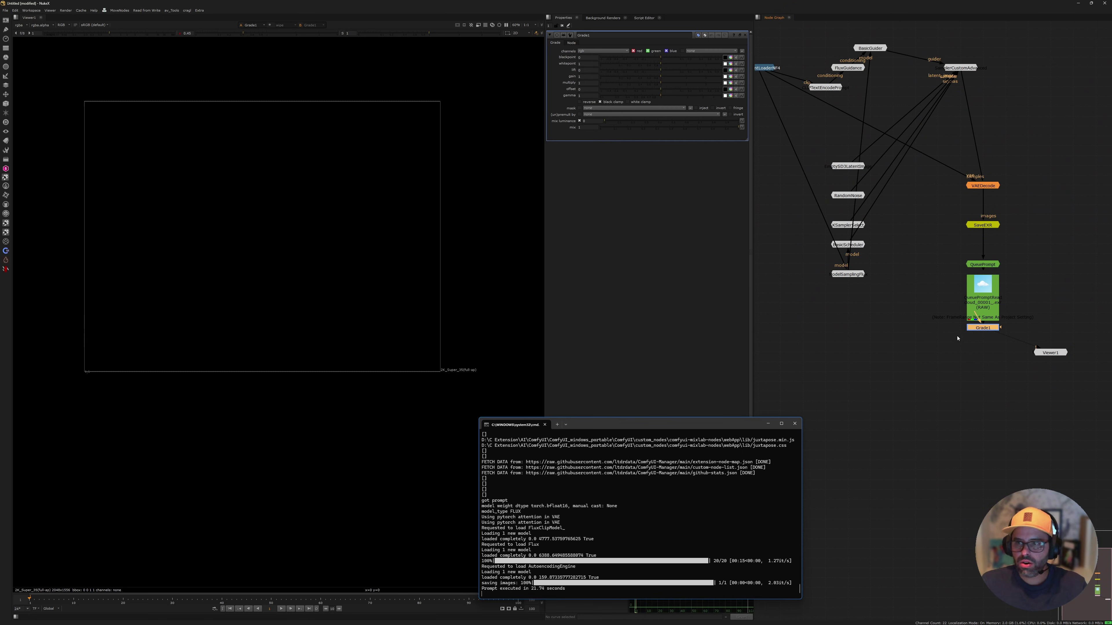
left_click_drag(983, 327, 983, 376)
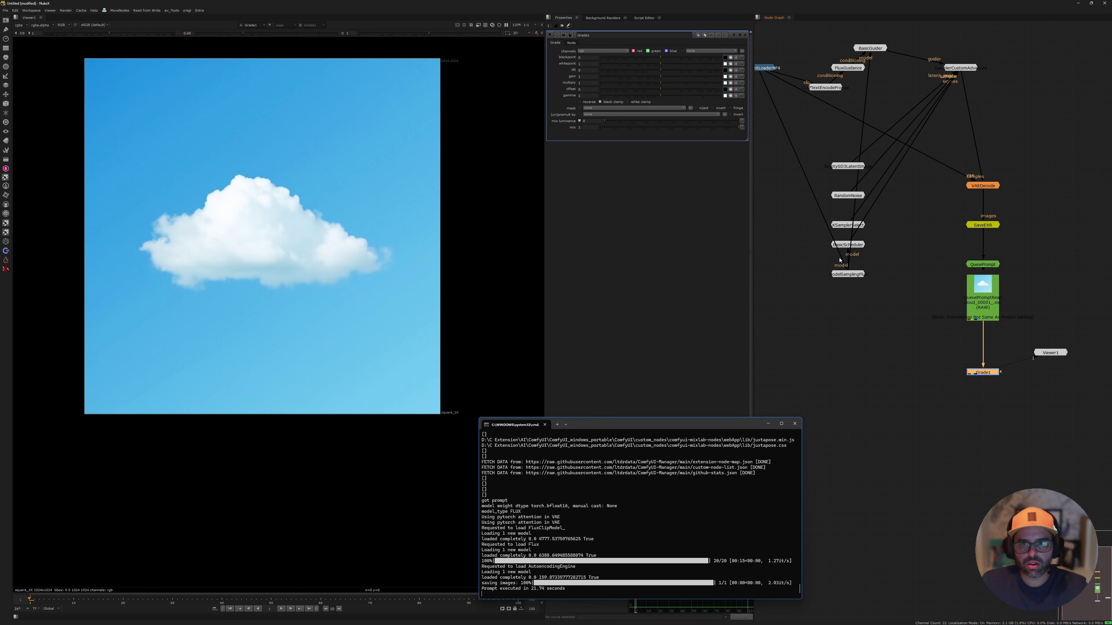
scroll(924, 326, "down", 1)
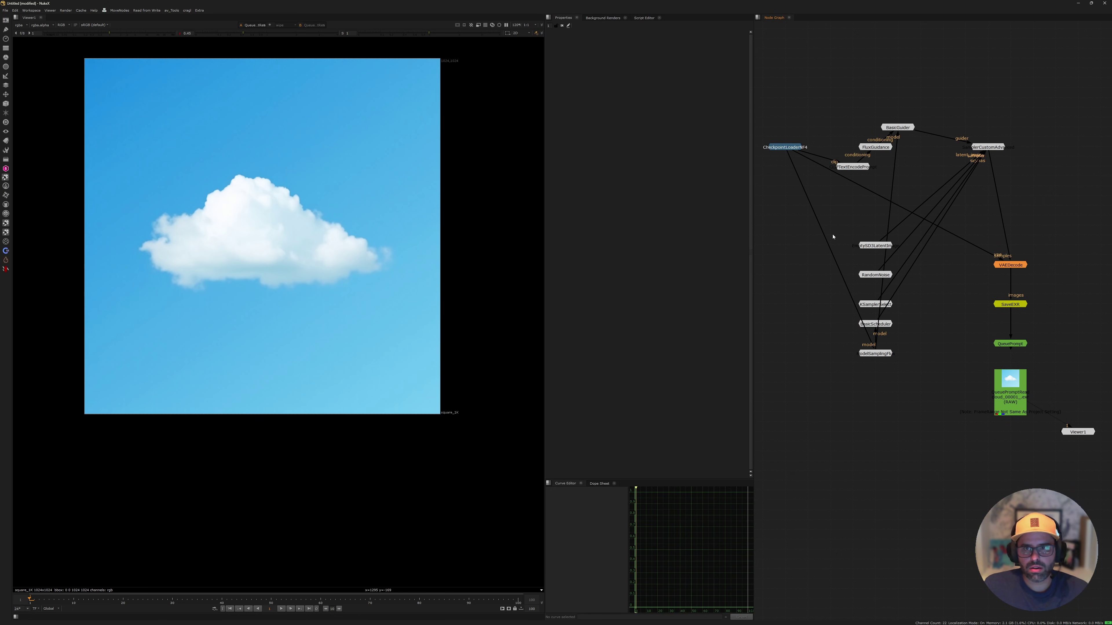
middle_click_drag(817, 209, 819, 224)
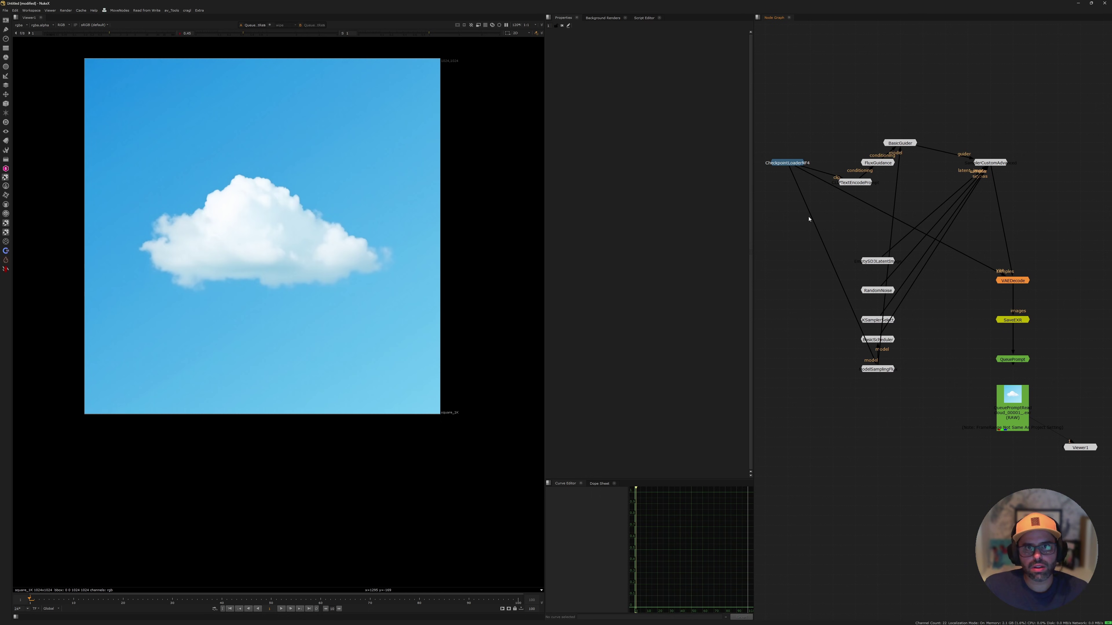
middle_click_drag(807, 214, 827, 228)
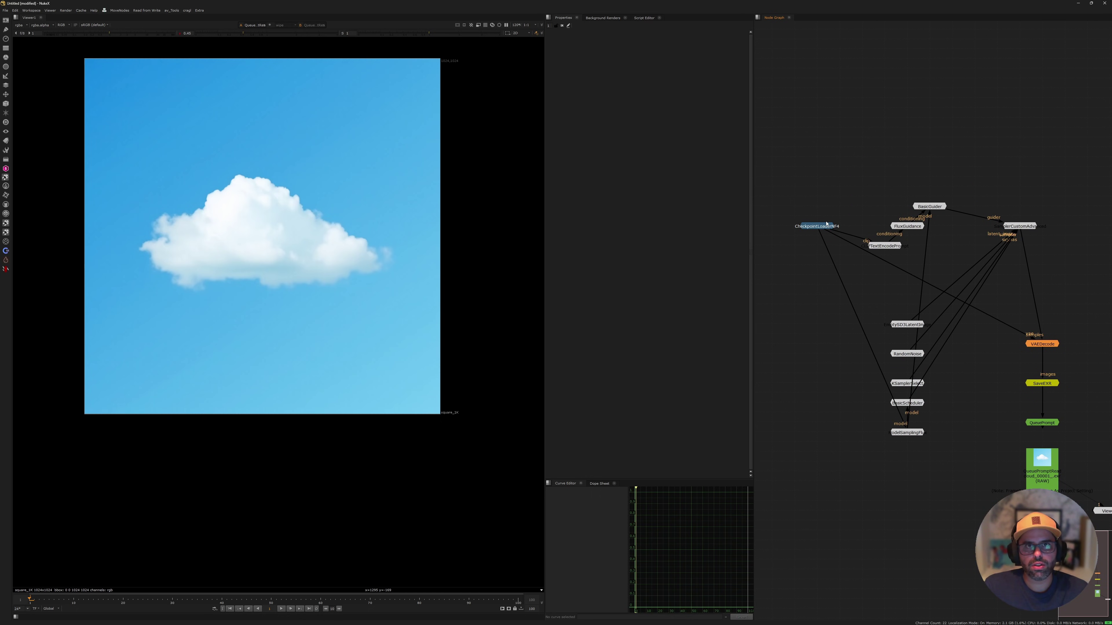